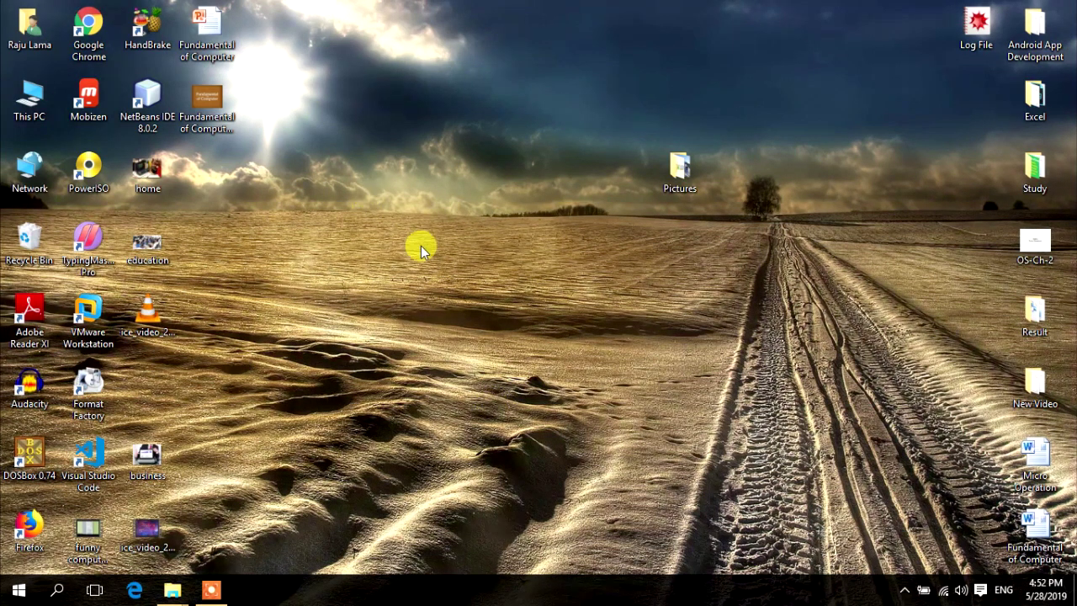
Launch PowerPoint via Run with 'powerpnt' to get a blank Presentation1, then minimize it.
key(super+r)
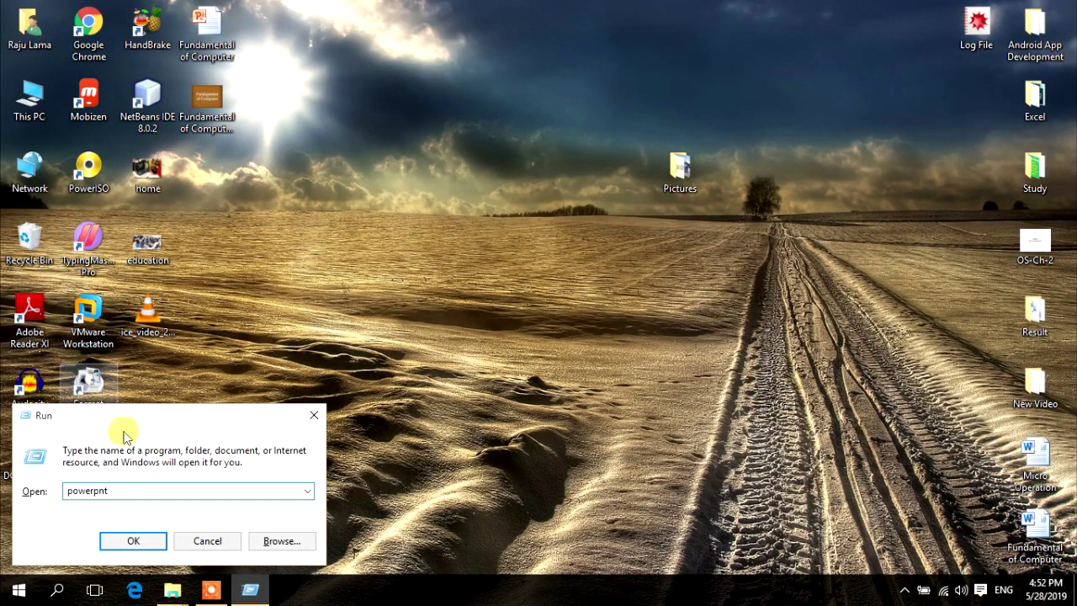
click(138, 550)
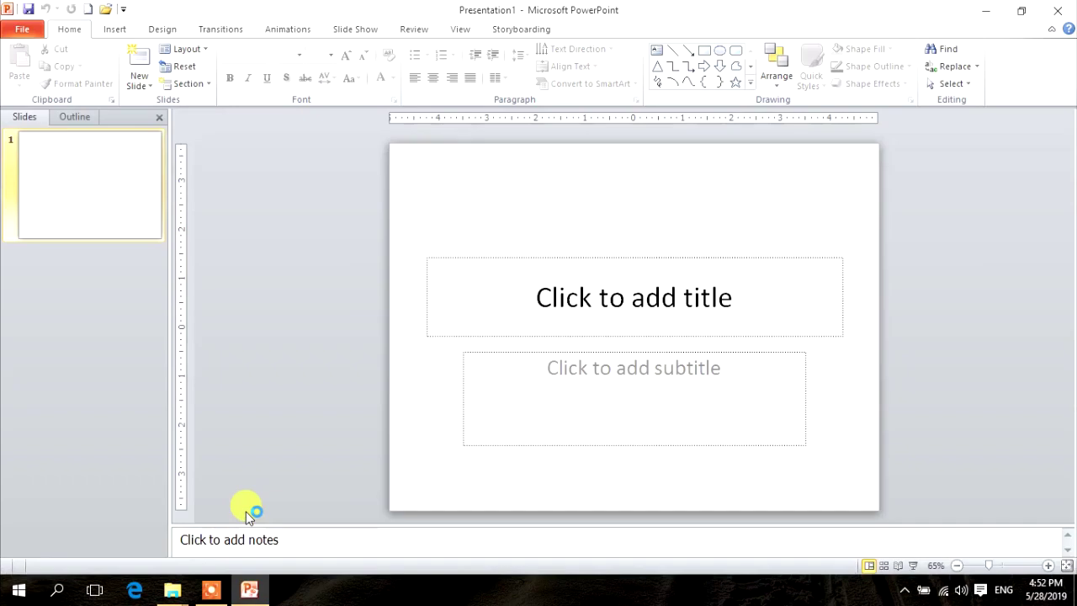
click(609, 312)
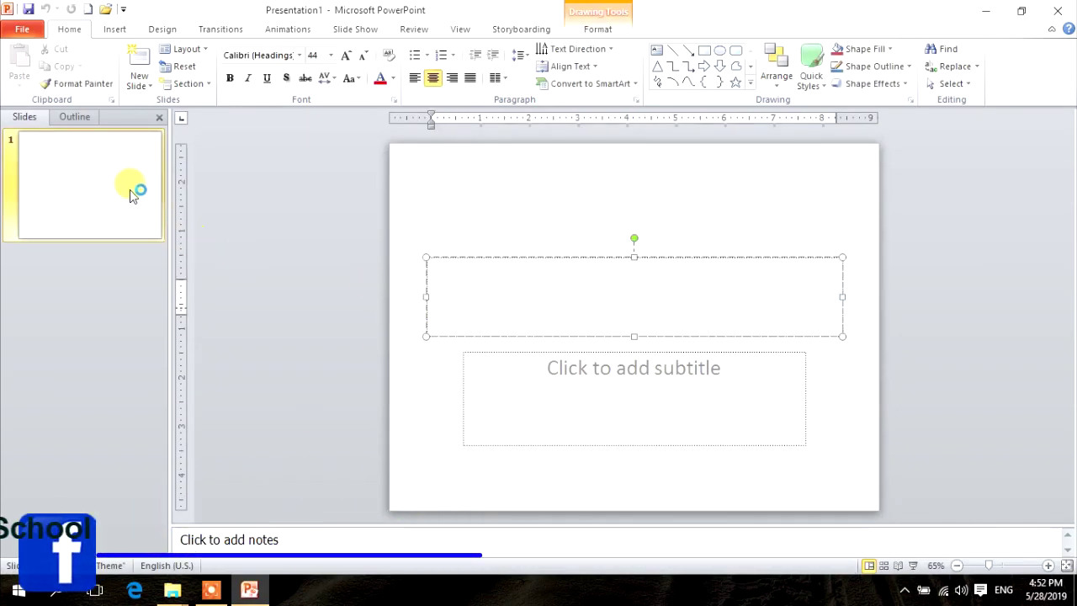
click(135, 186)
click(631, 389)
click(648, 319)
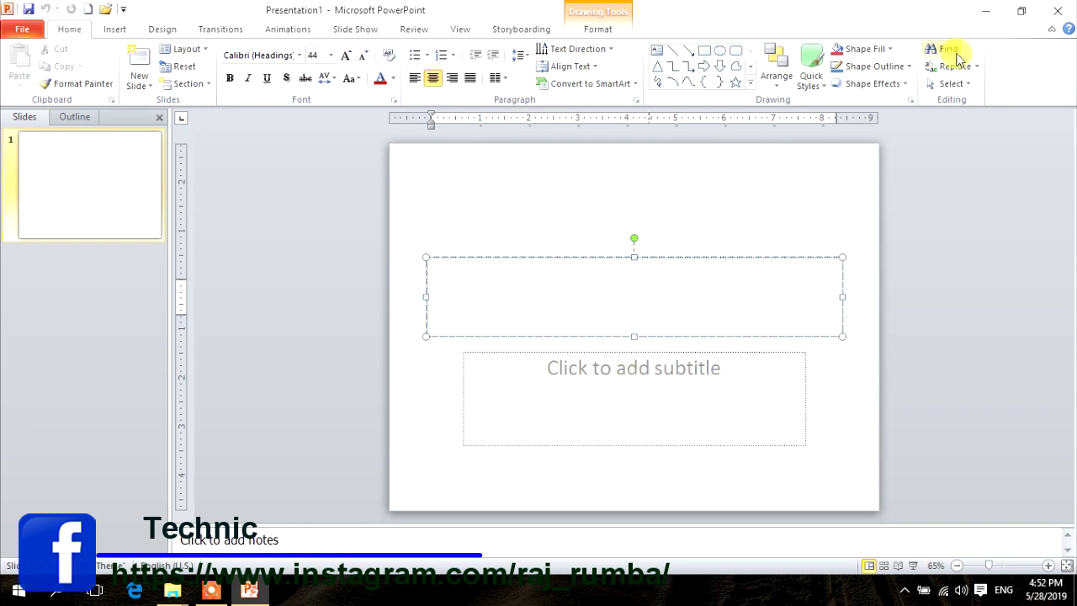
click(990, 13)
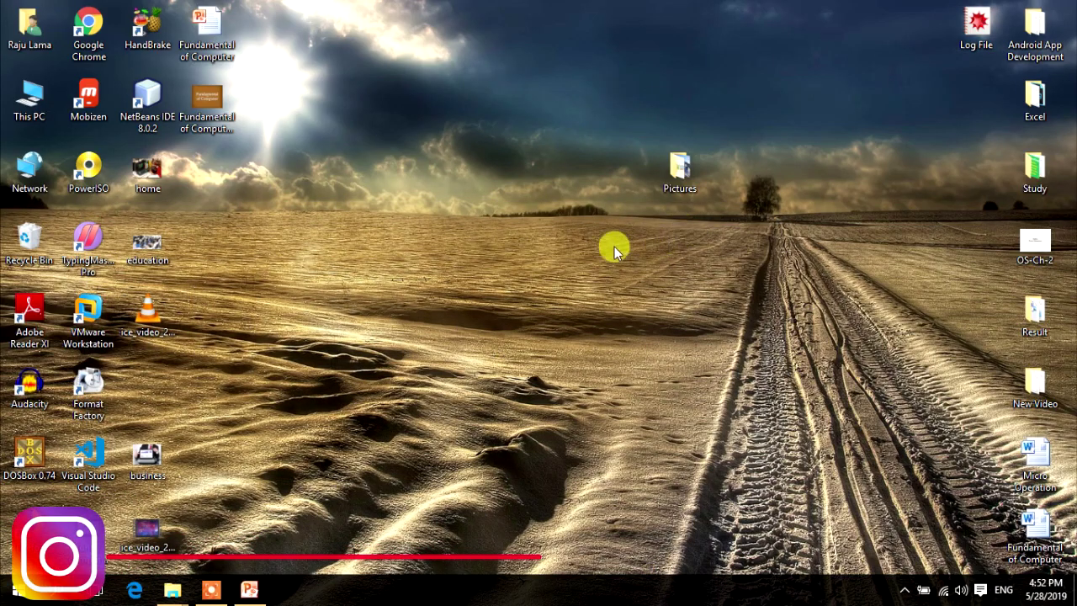
drag(584, 90, 702, 253)
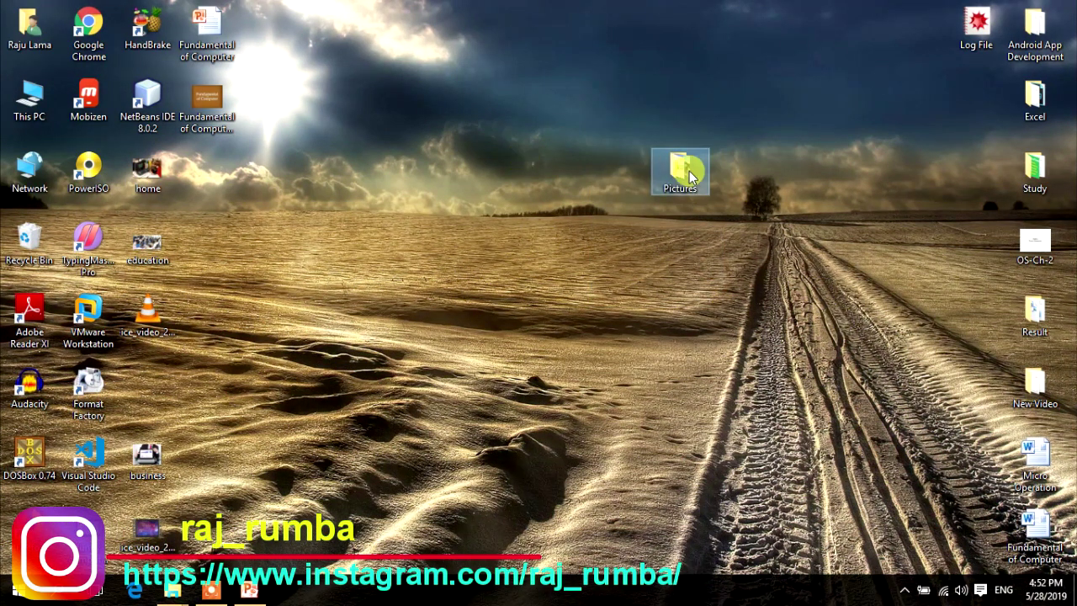
double_click(629, 178)
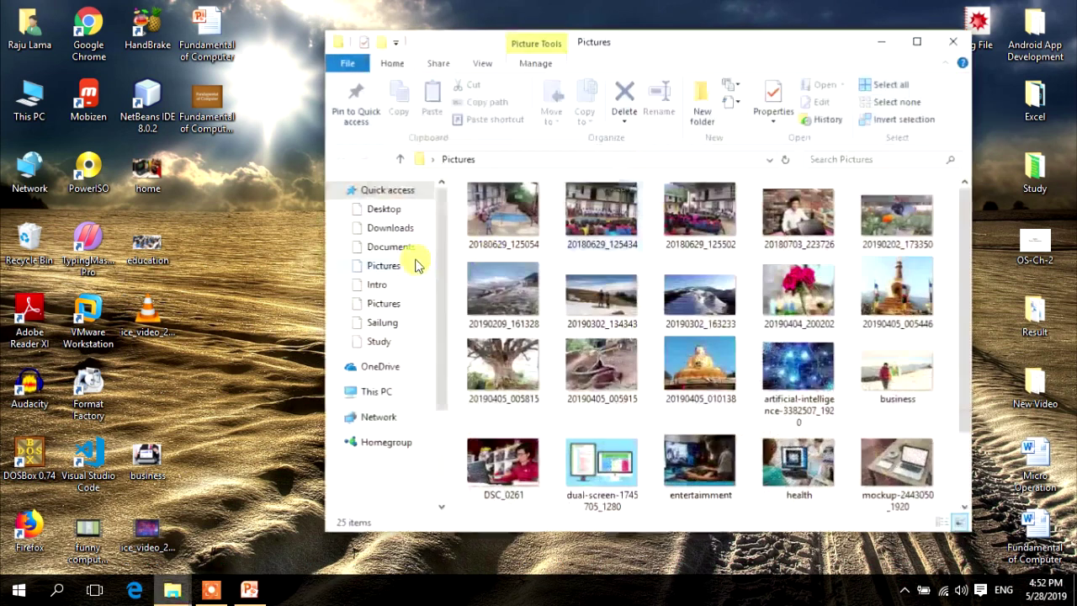
click(620, 308)
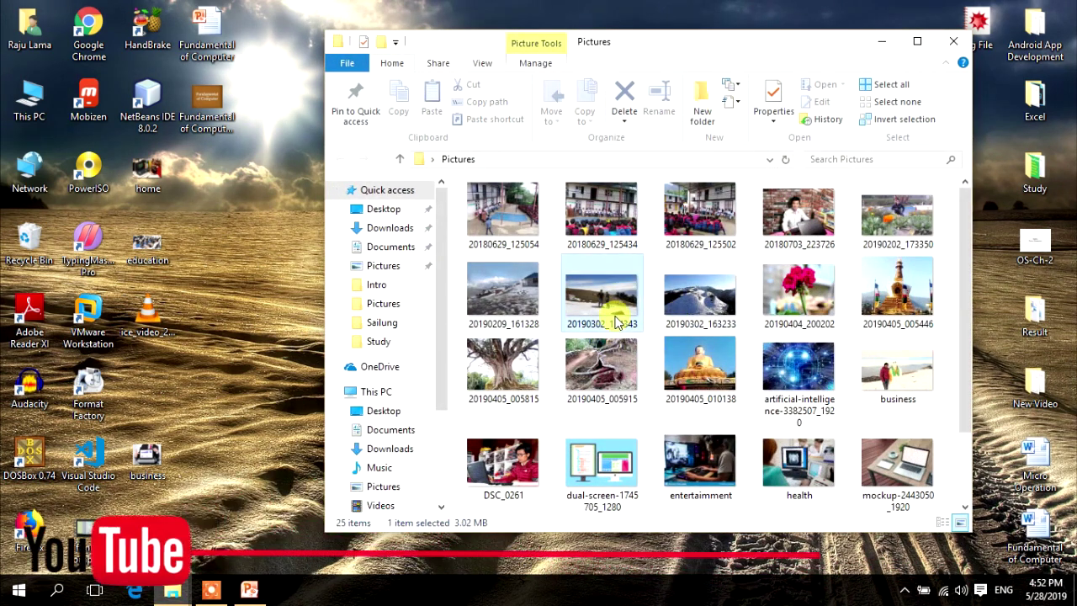
scroll(620, 311, down, 1)
click(923, 481)
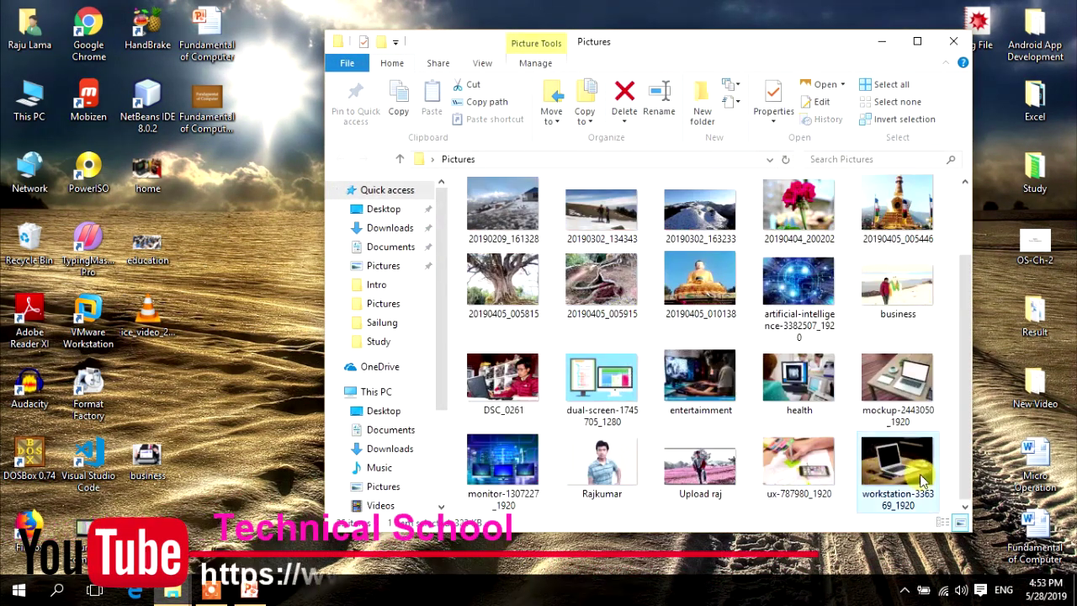
scroll(626, 431, up, 1)
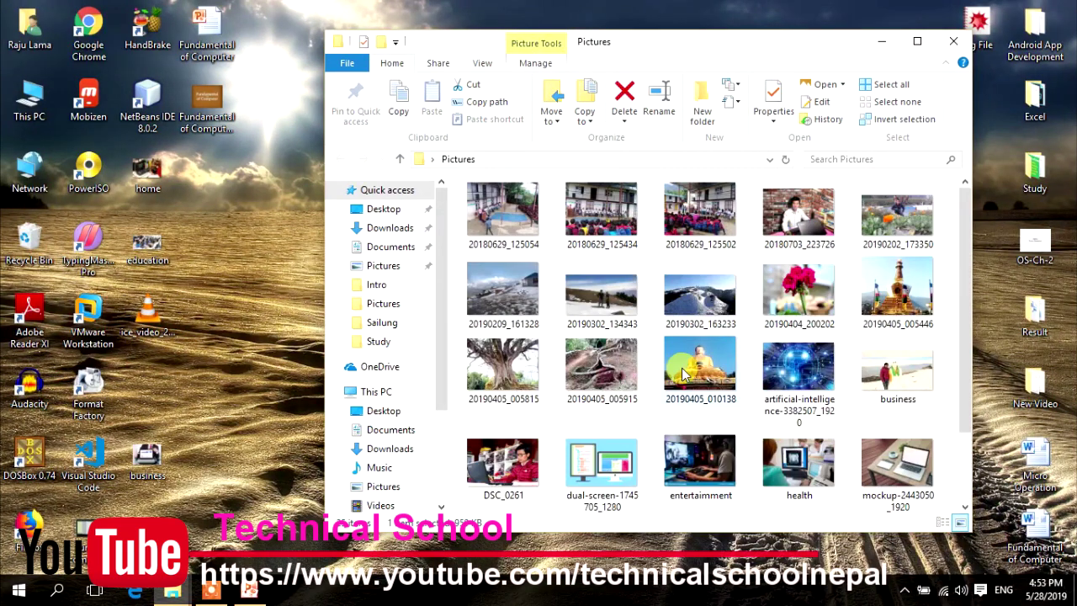
scroll(683, 375, down, 1)
click(948, 49)
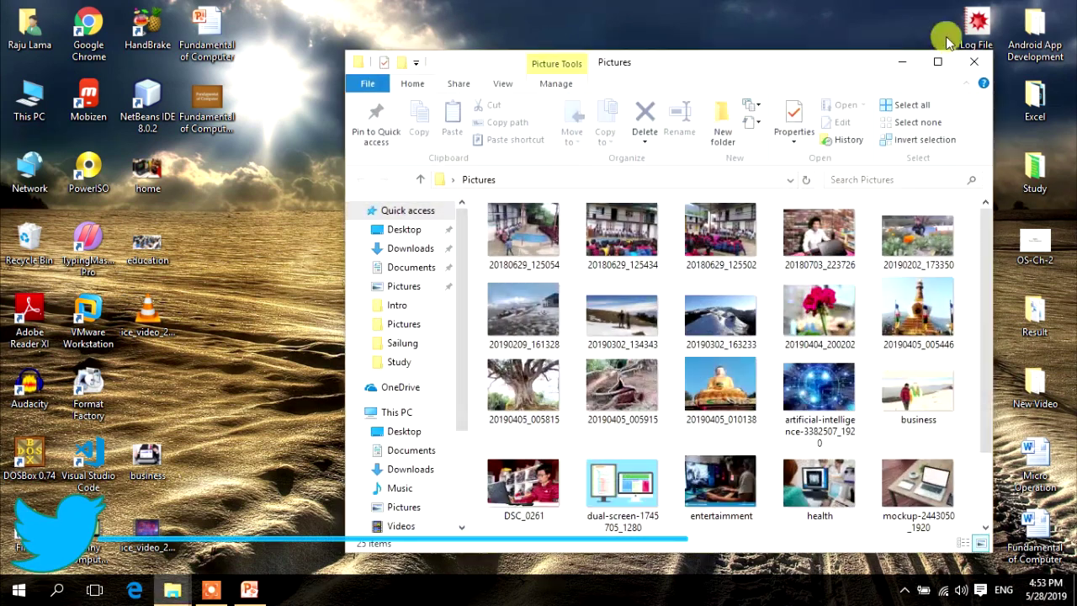
click(982, 74)
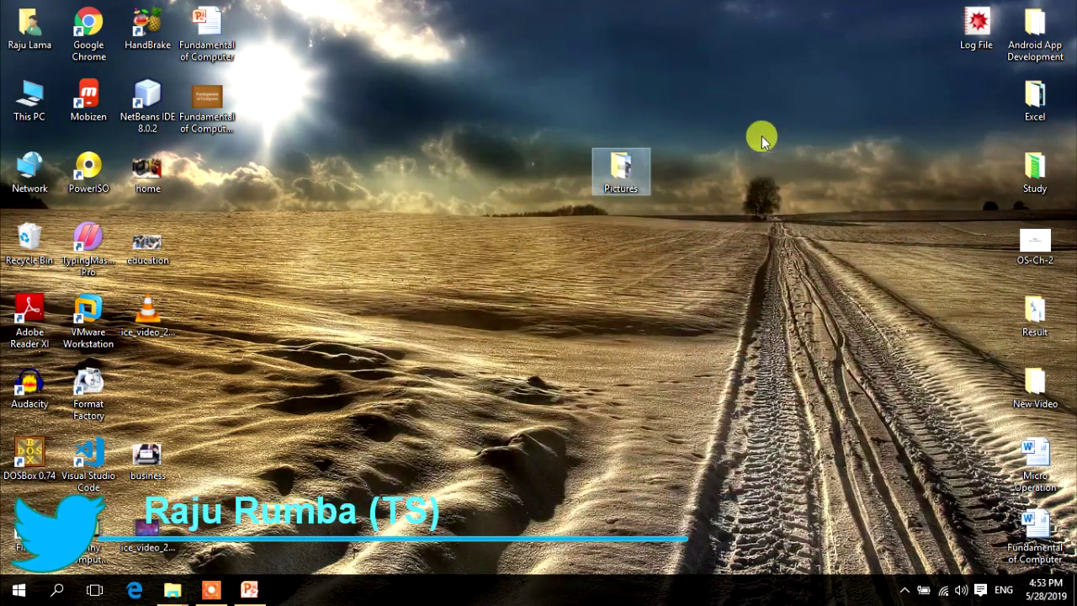
double_click(620, 176)
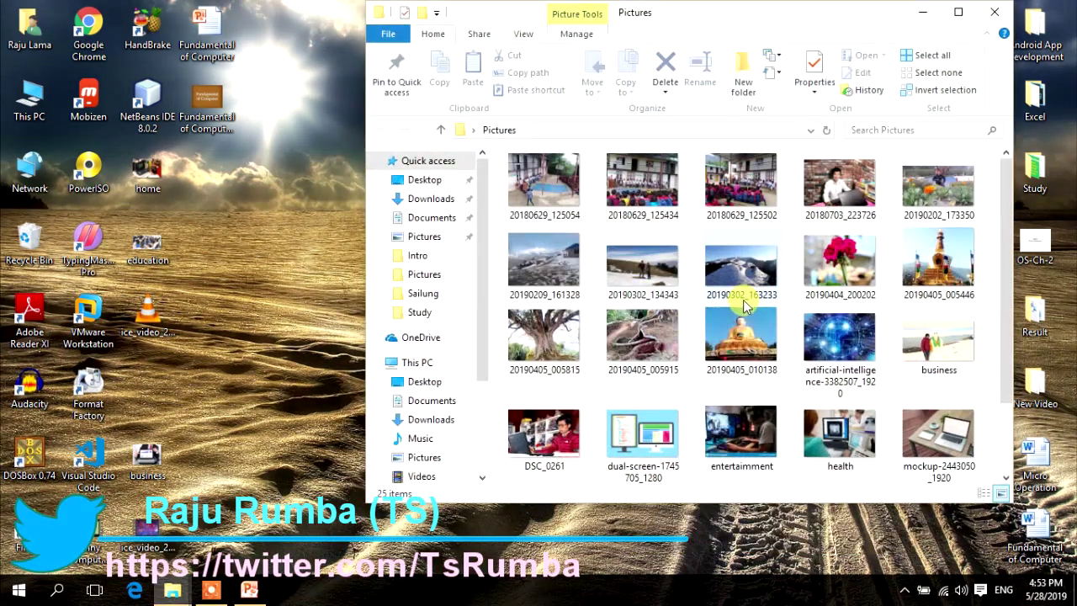
Close the Pictures window, restore Presentation1 and start a new Photo Album from Insert.
click(995, 13)
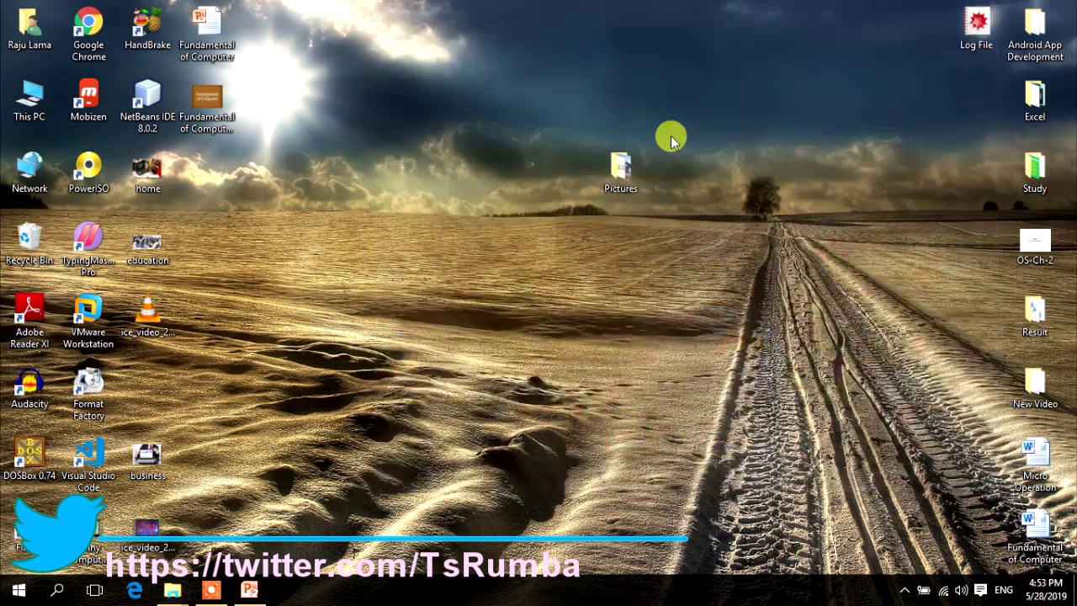
click(259, 596)
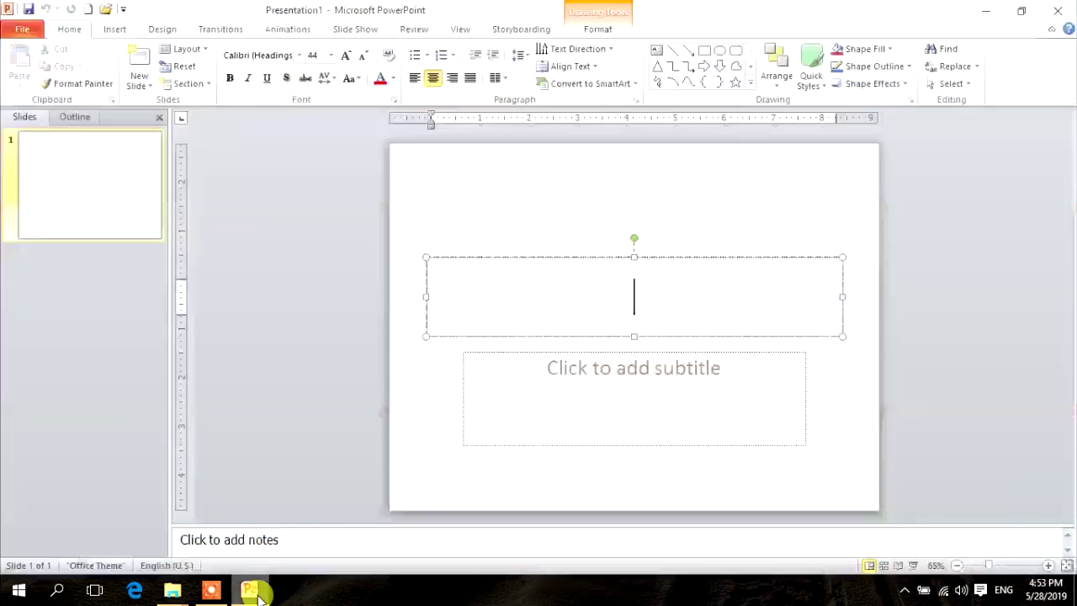
click(30, 184)
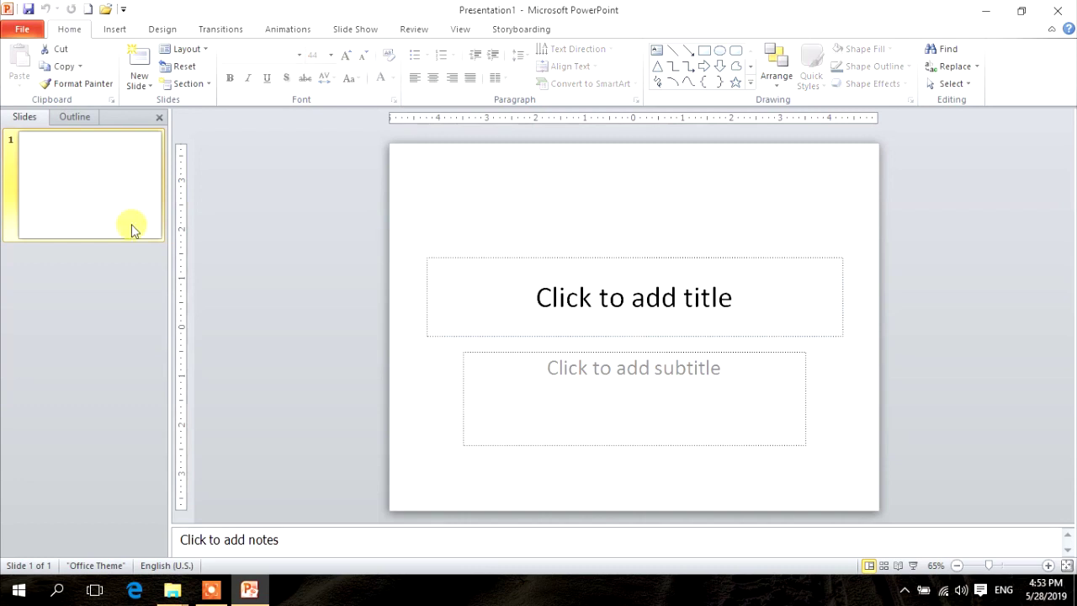
click(117, 32)
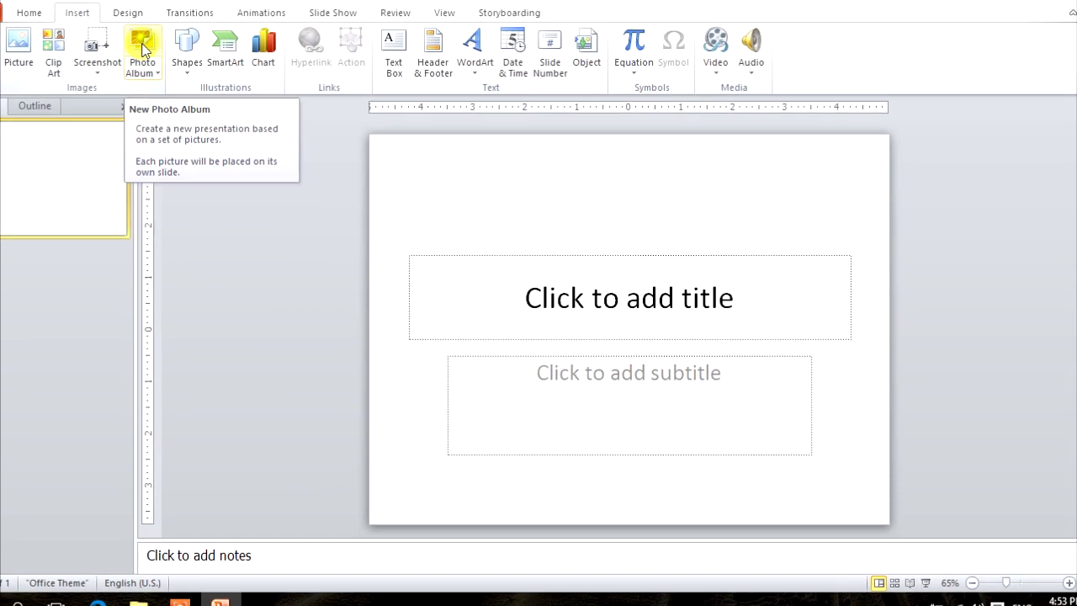
click(160, 52)
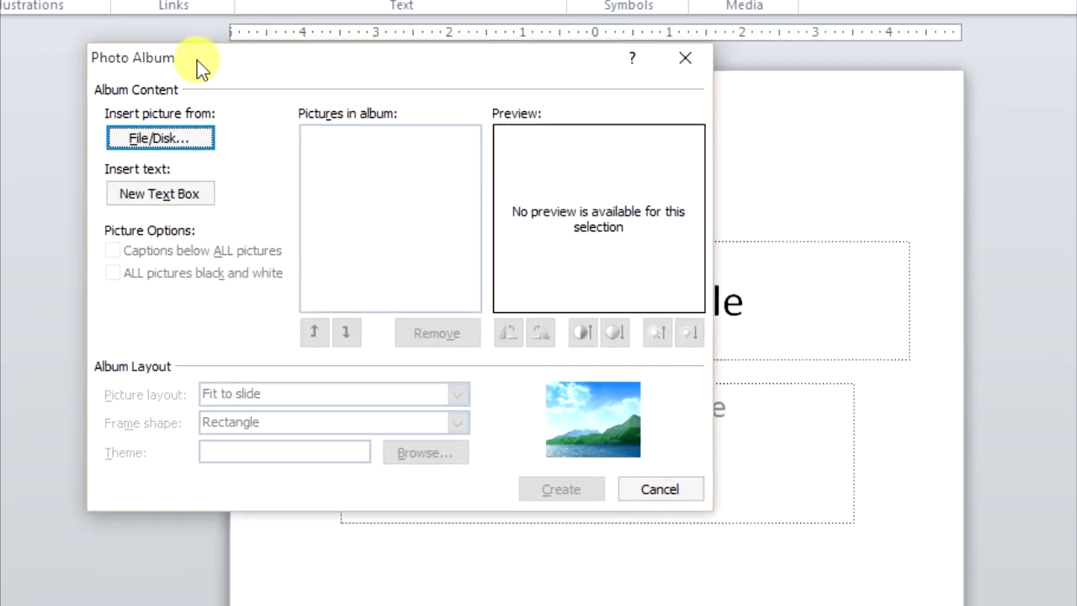
Browse from File/Disk to the Pictures folder on the Desktop.
click(162, 140)
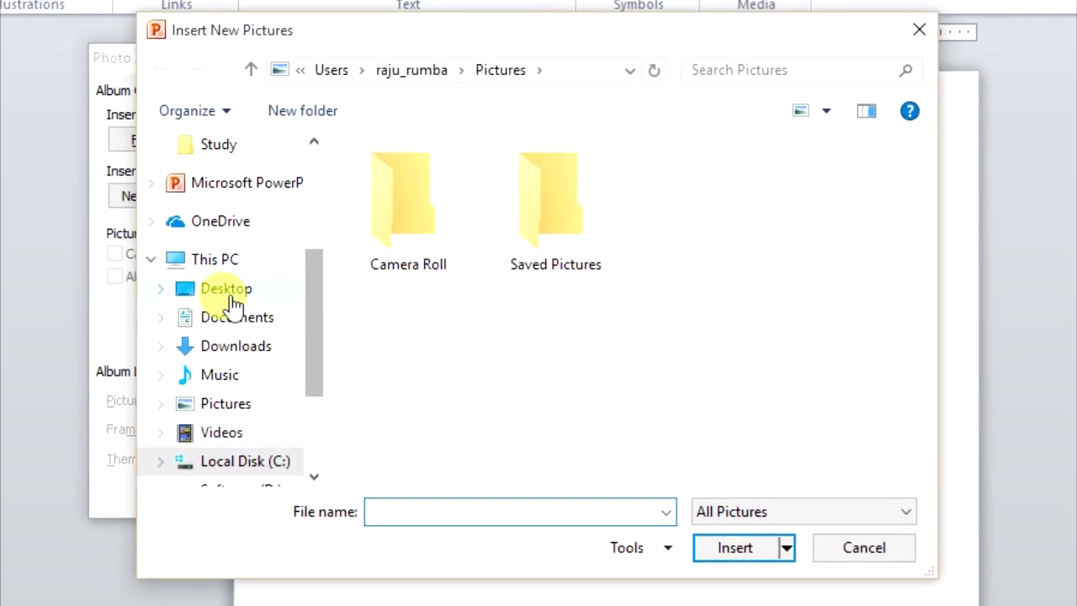
click(206, 290)
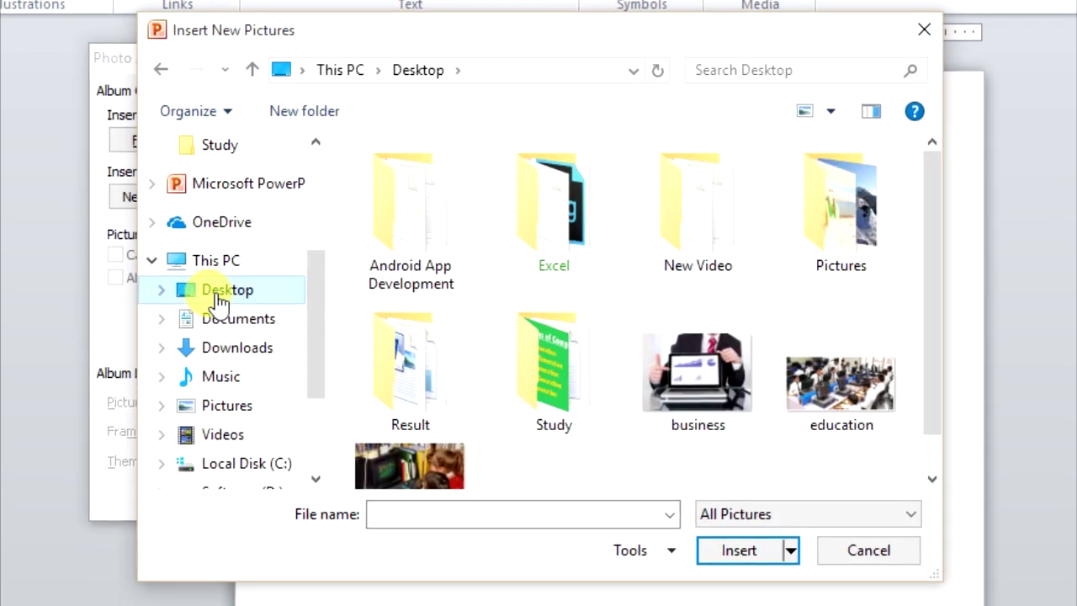
click(721, 232)
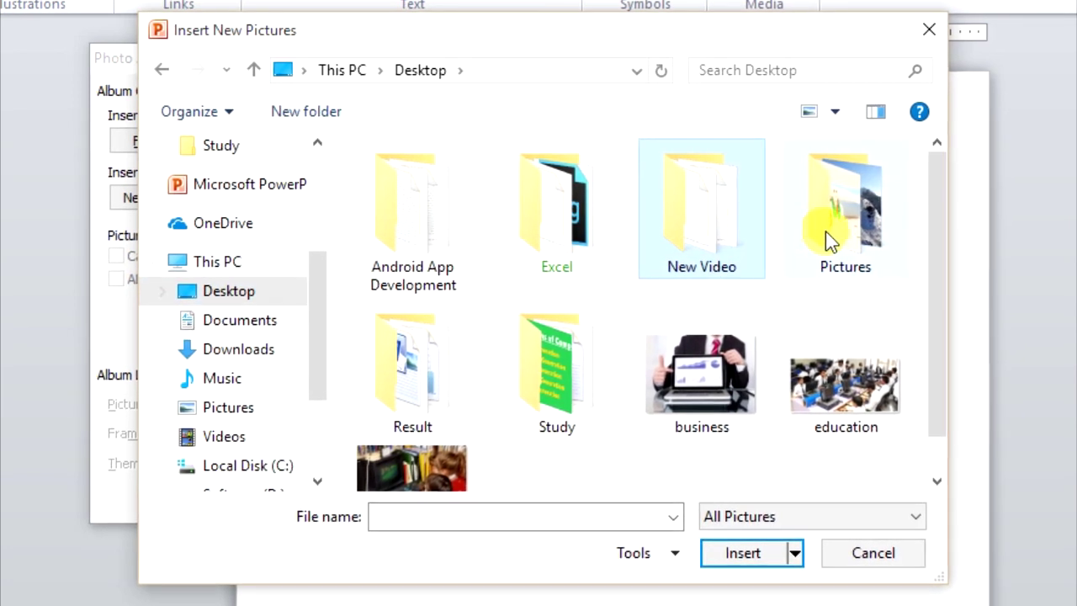
click(851, 233)
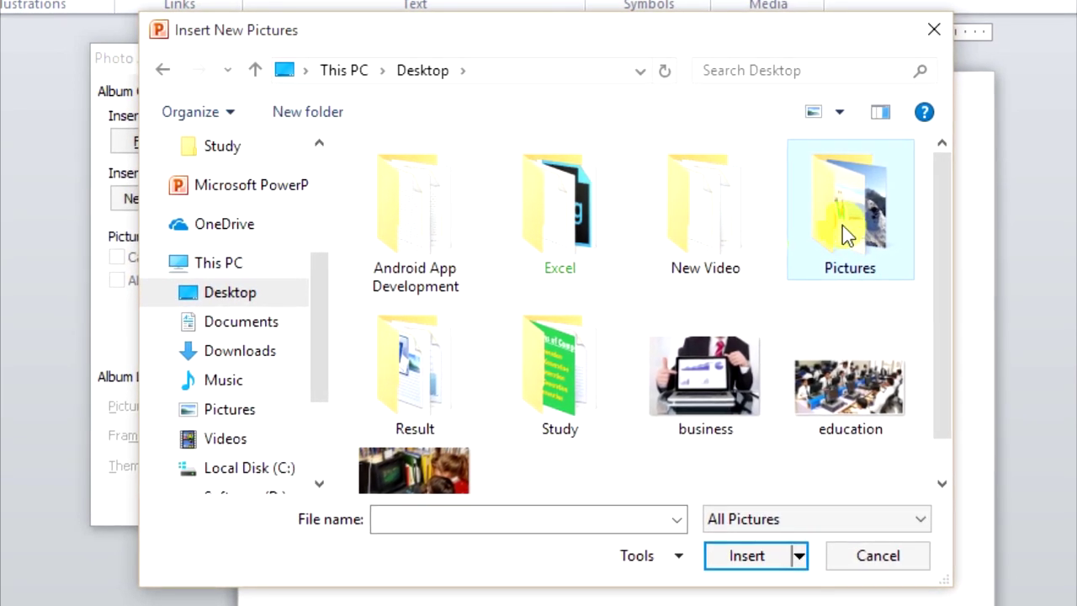
double_click(864, 217)
click(567, 233)
click(592, 305)
click(719, 305)
key(Up)
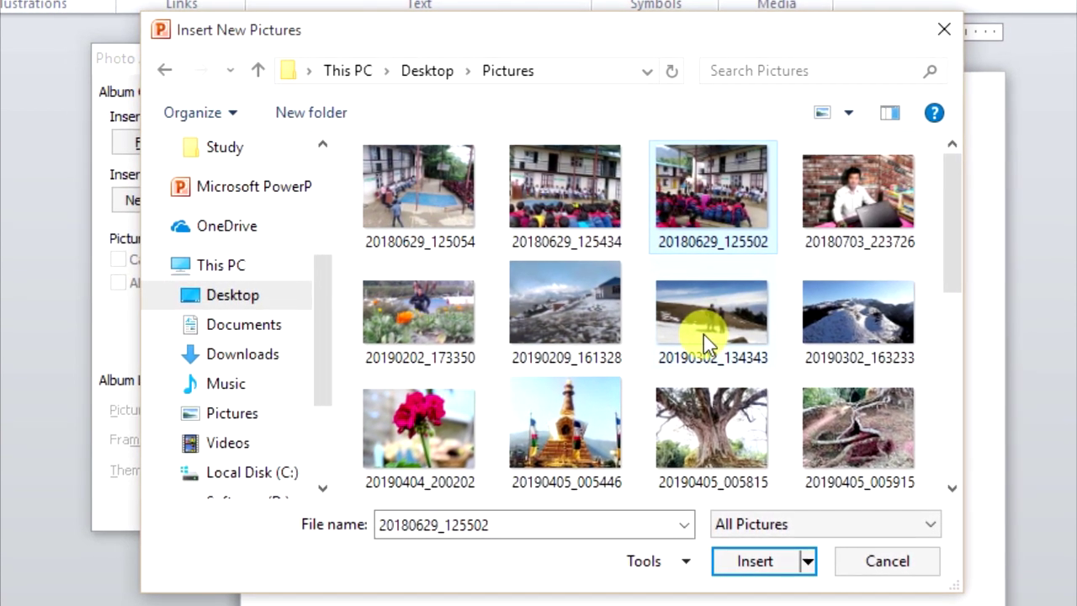
Select every photo in the Pictures folder and insert them into the album.
key(ctrl+a)
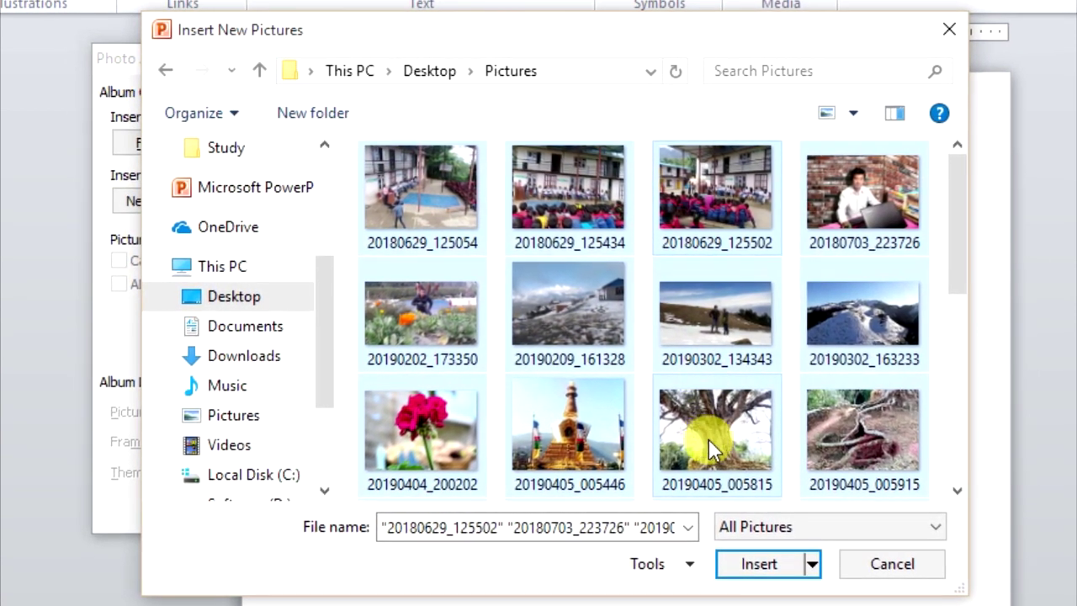
scroll(605, 395, down, 5)
scroll(606, 395, up, 2)
scroll(606, 395, up, 3)
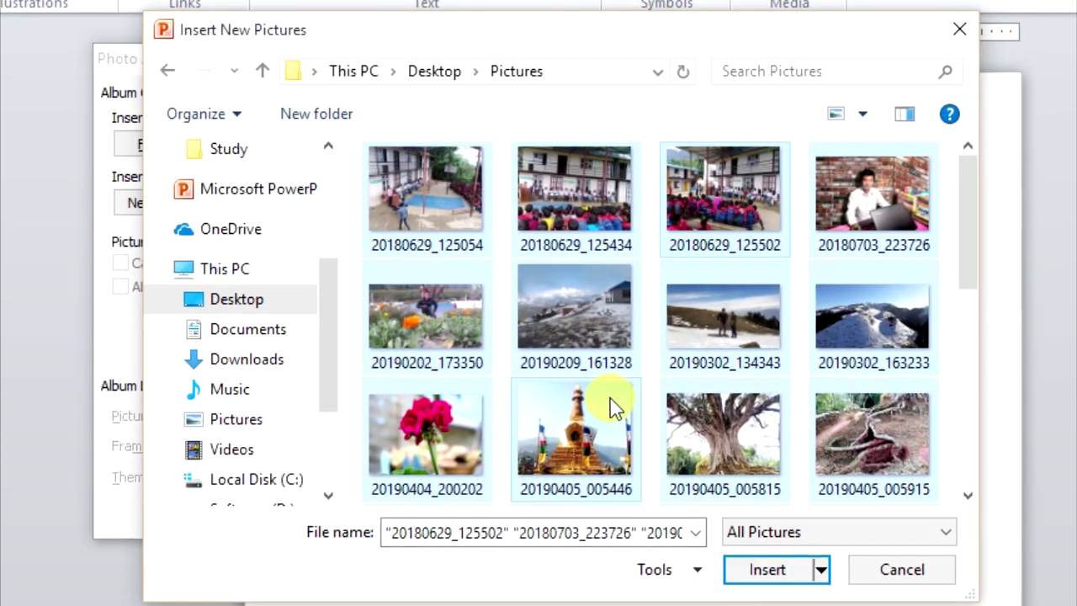
scroll(624, 372, down, 5)
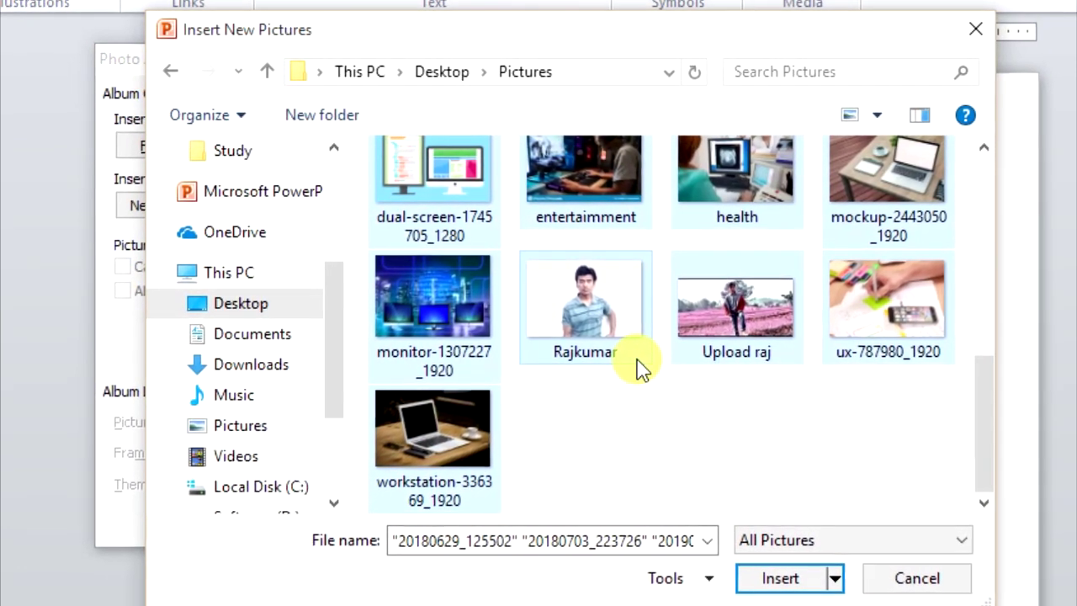
scroll(707, 315, up, 5)
scroll(709, 308, down, 5)
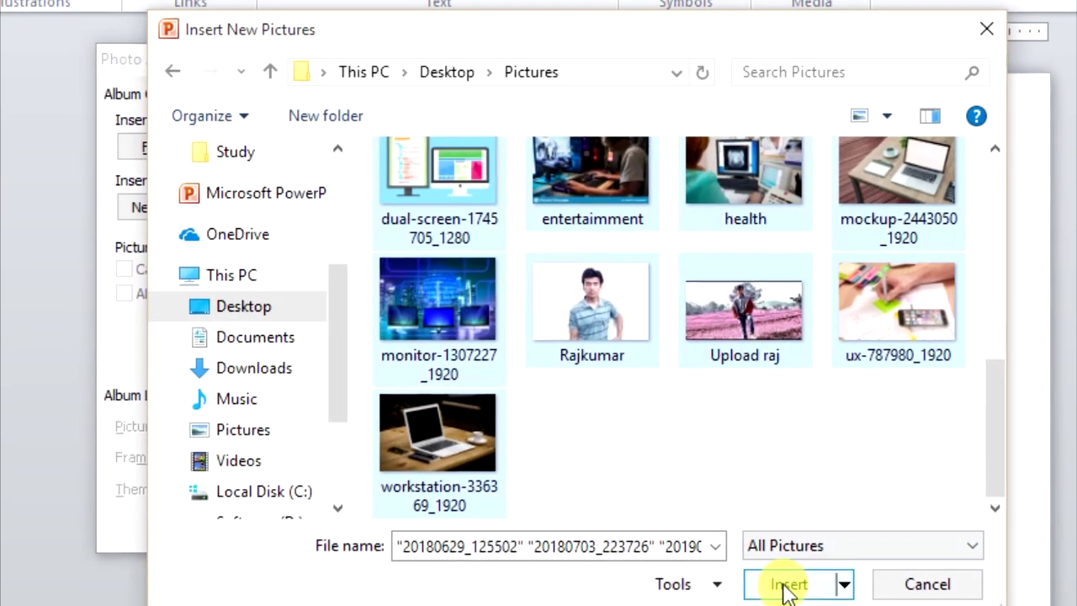
click(782, 580)
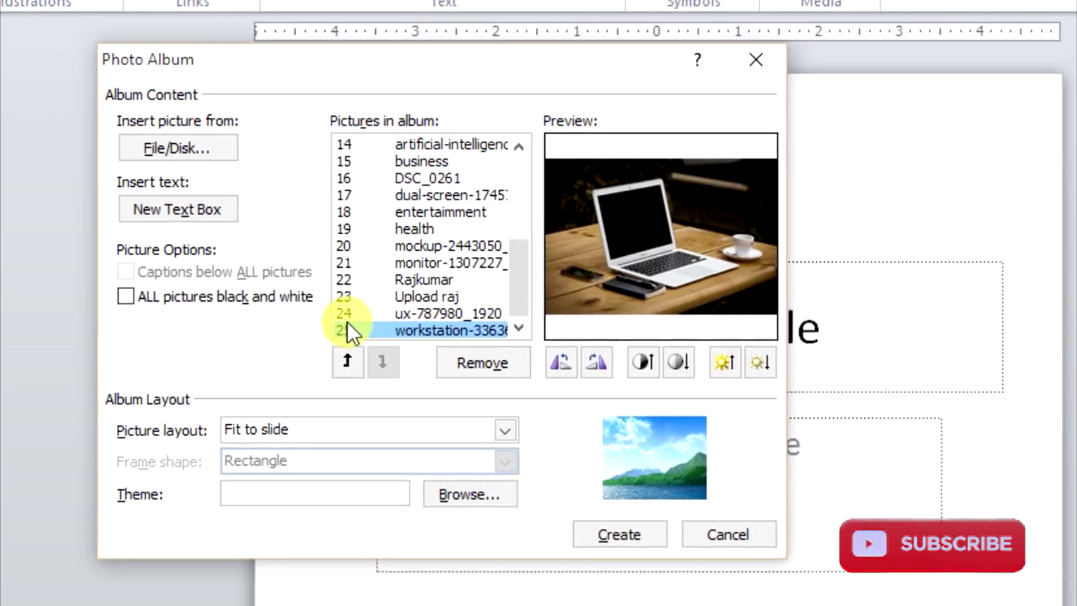
Preview the album pictures one by one, ending on the first picture.
click(353, 313)
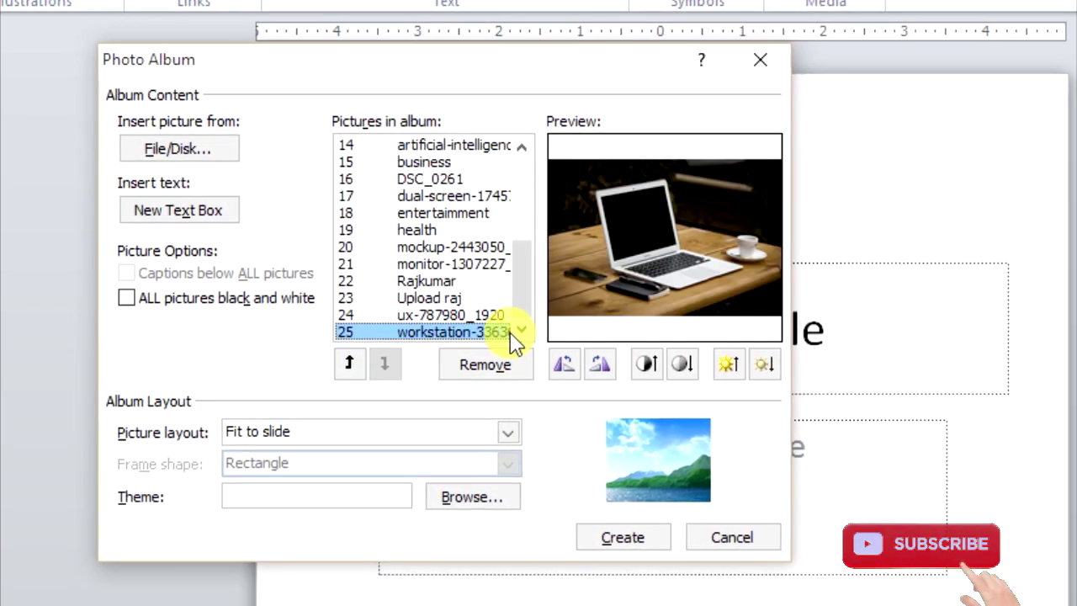
key(Up)
key(Up)
key(Up)
key(Up)
key(Up)
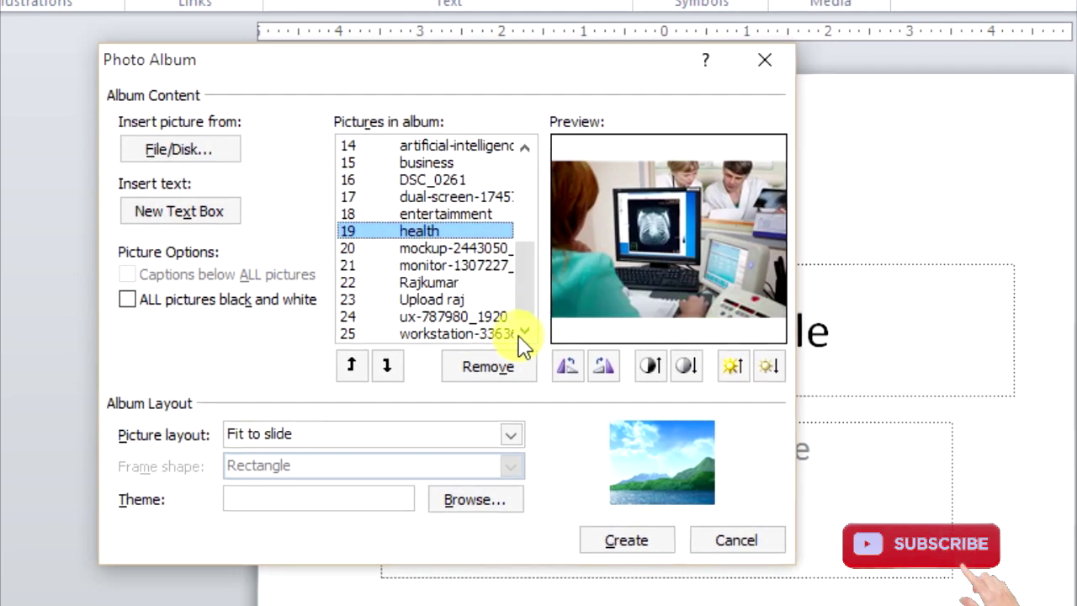
scroll(515, 337, up, 5)
click(372, 150)
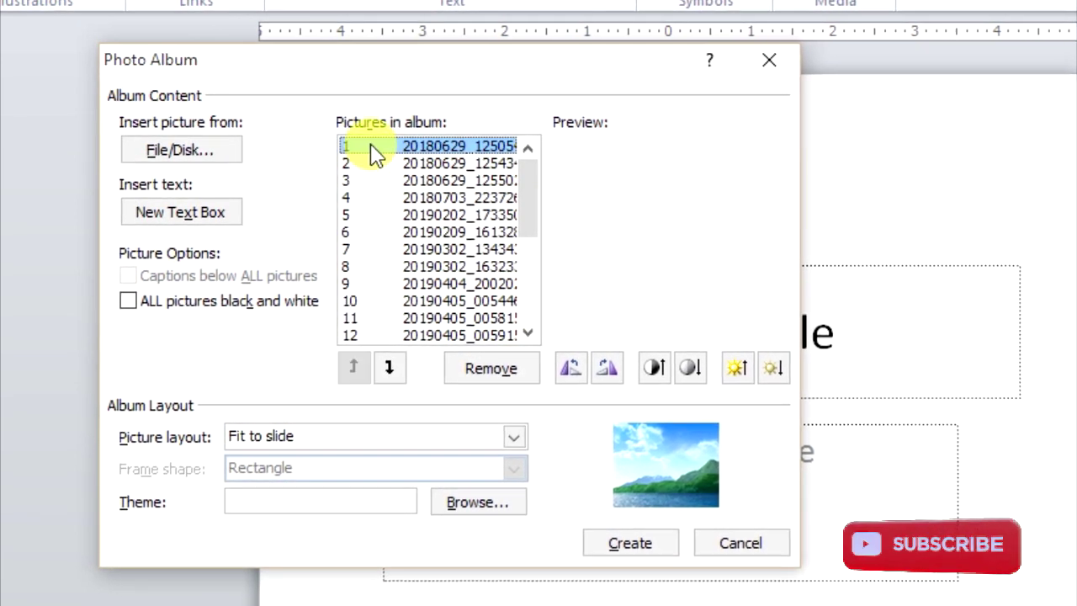
click(370, 165)
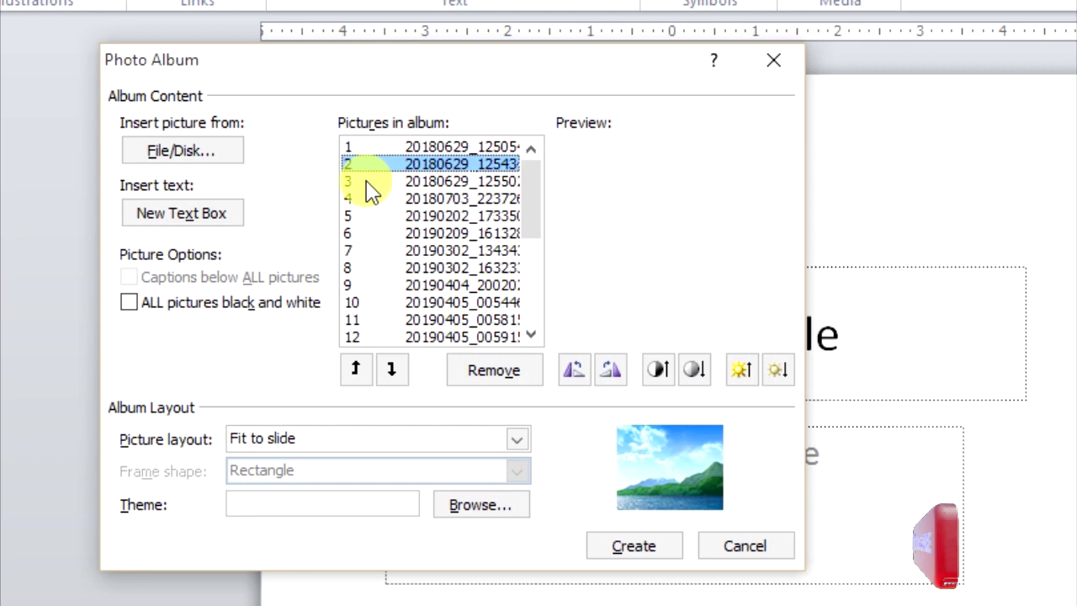
click(367, 181)
click(375, 200)
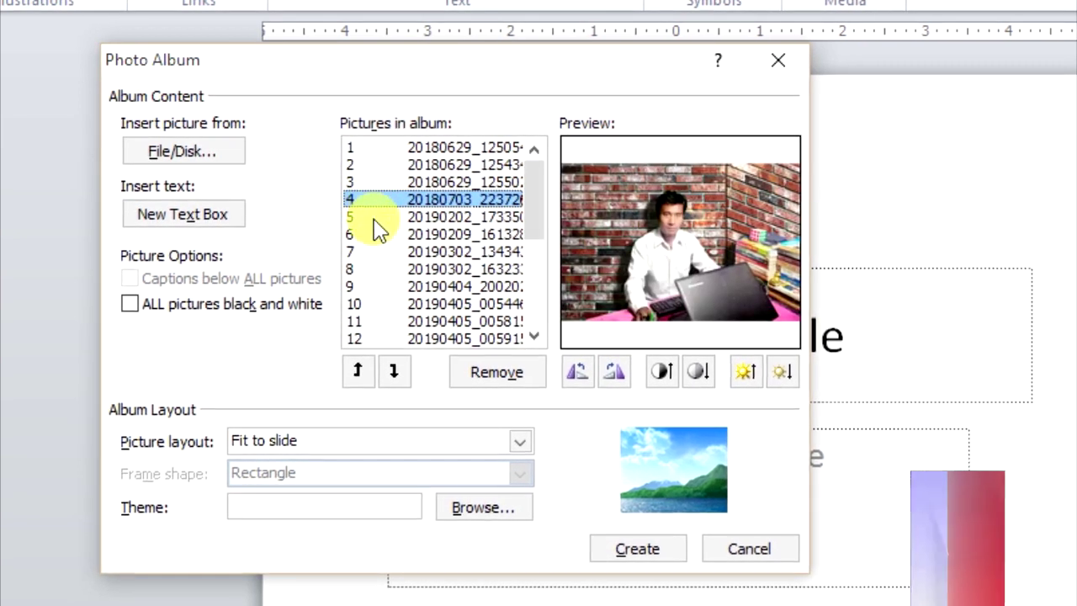
click(379, 217)
click(395, 252)
click(378, 183)
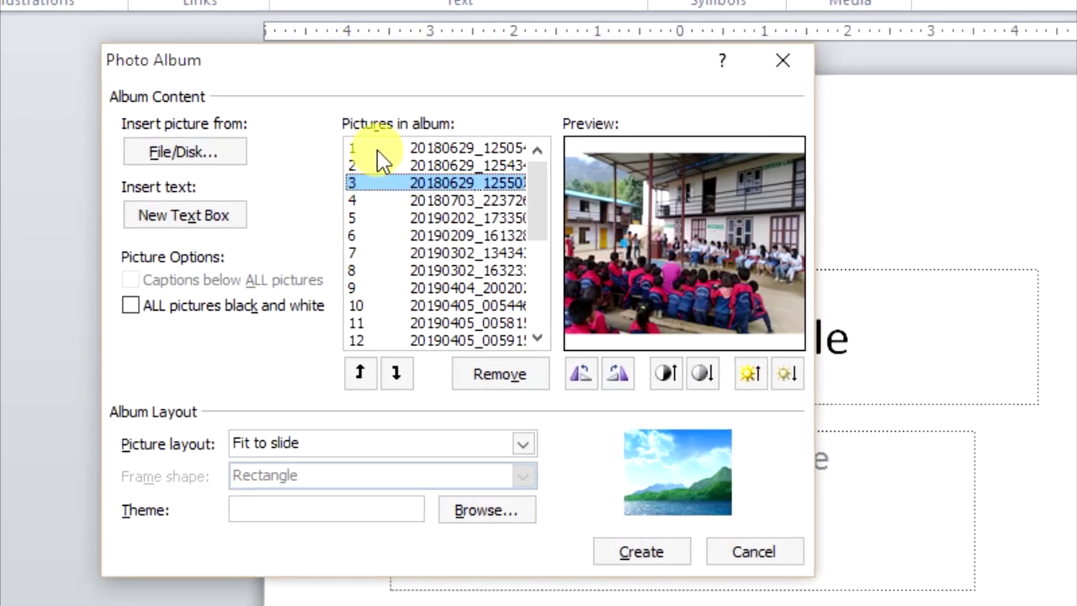
click(373, 149)
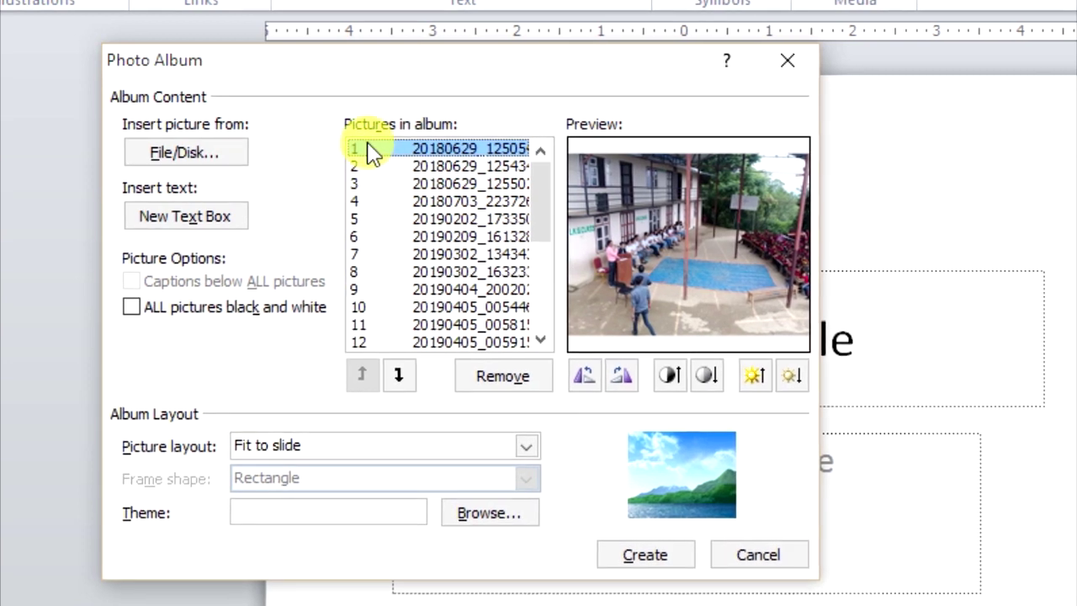
Move the courtyard photo down to position 4 and select the red flower picture.
click(403, 383)
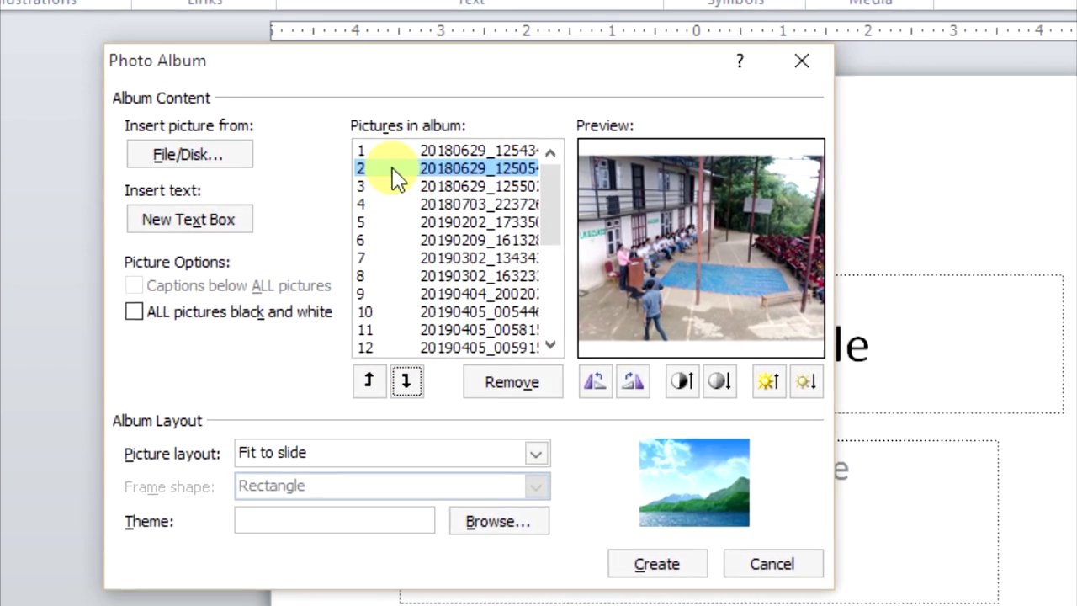
click(404, 382)
click(405, 383)
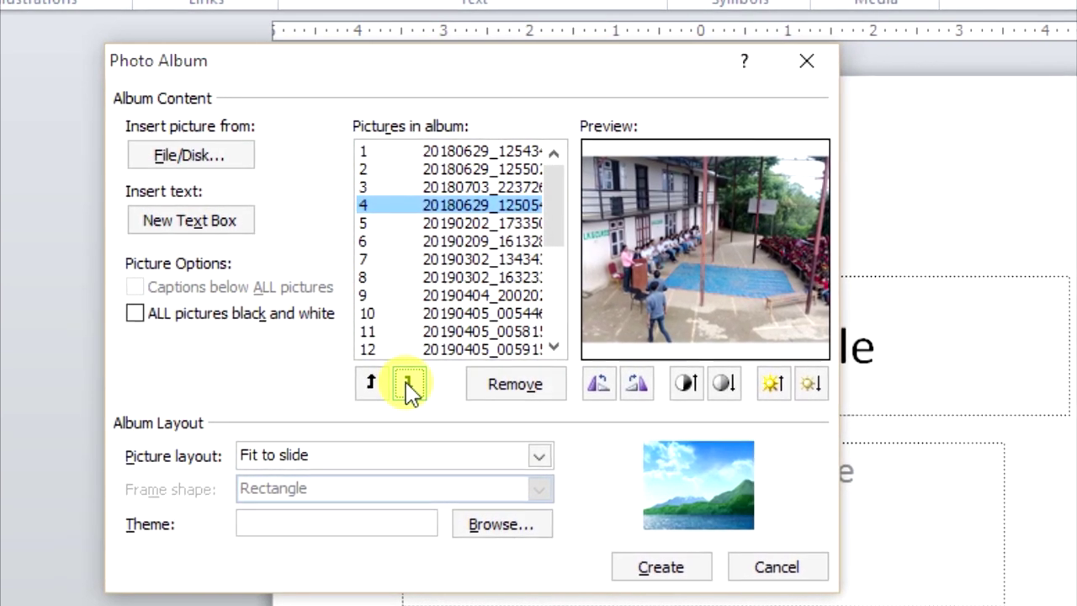
click(365, 171)
click(396, 261)
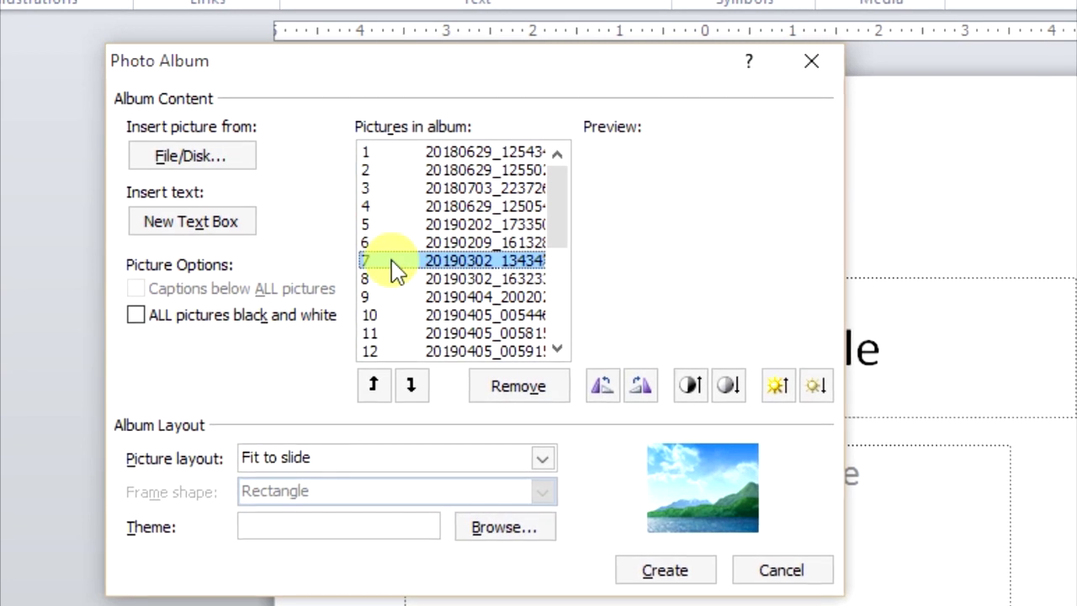
click(395, 279)
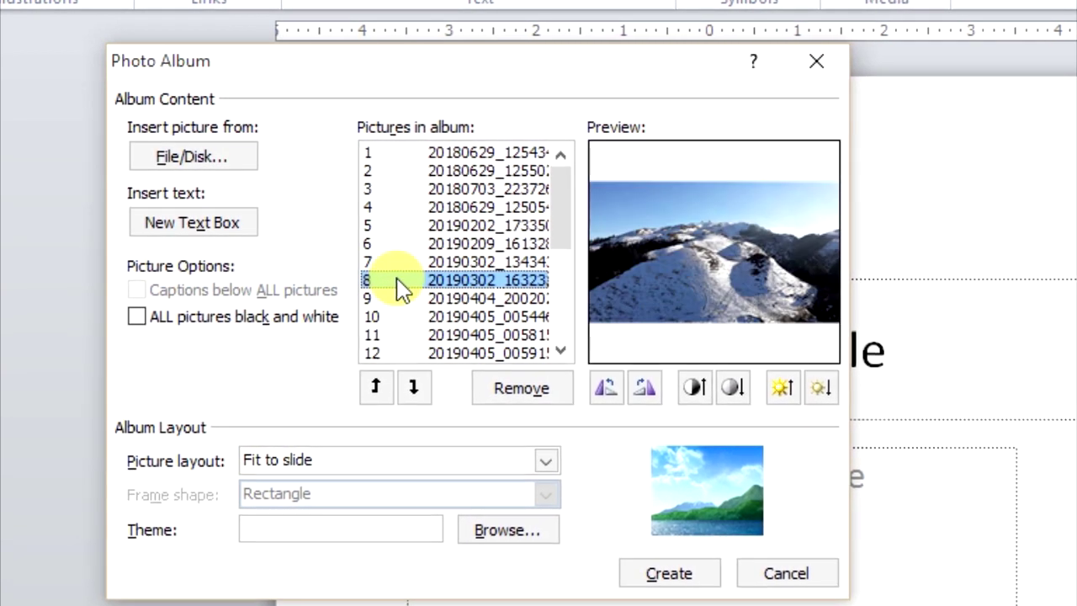
click(410, 300)
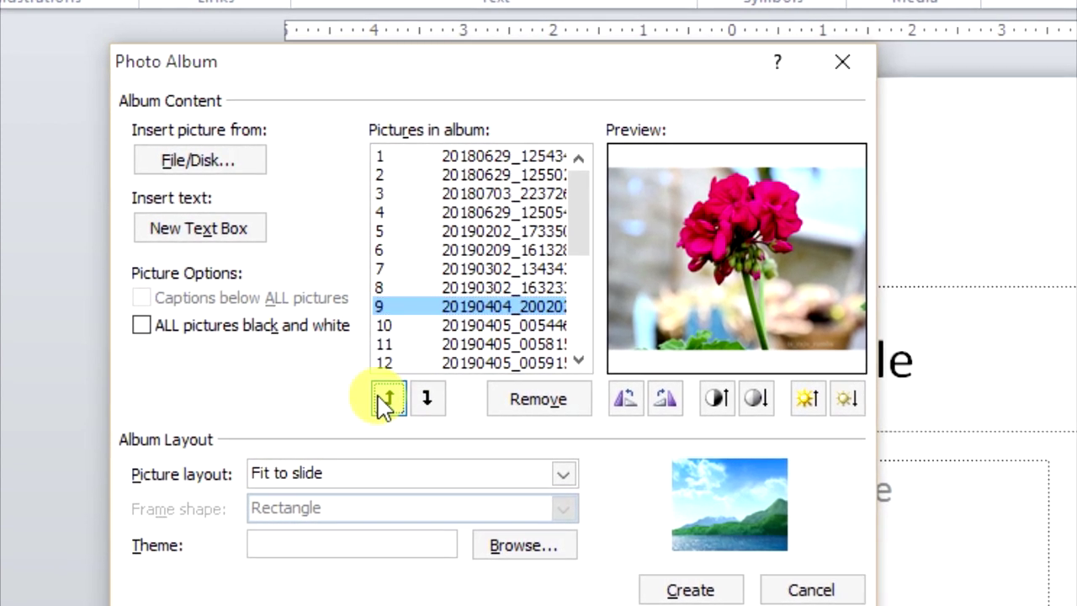
Move the red flower picture up to first place and create the album.
click(386, 397)
click(386, 397)
click(386, 400)
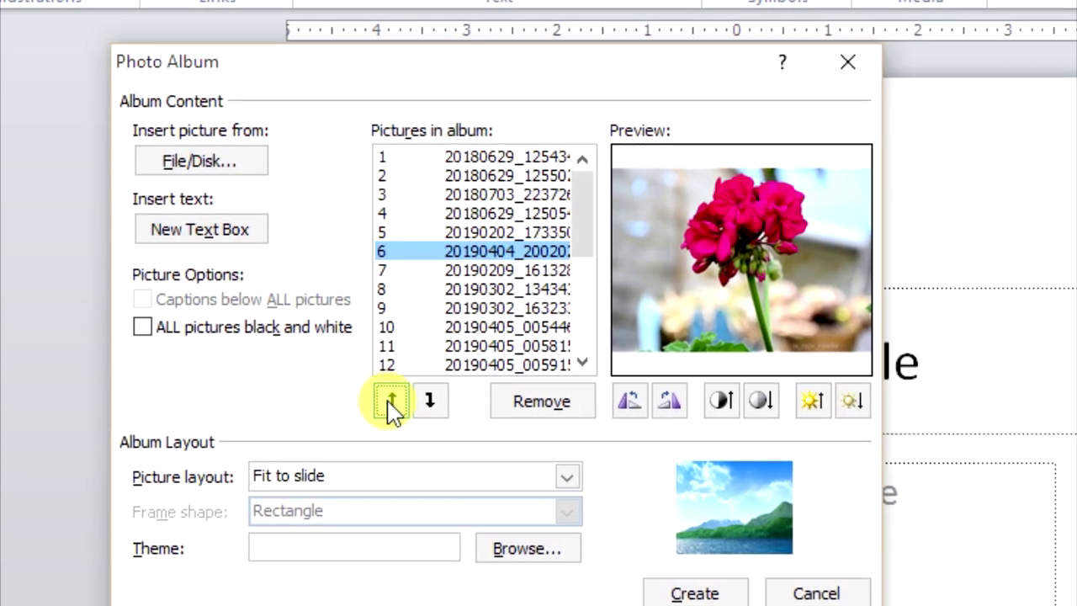
click(387, 401)
click(387, 400)
click(391, 403)
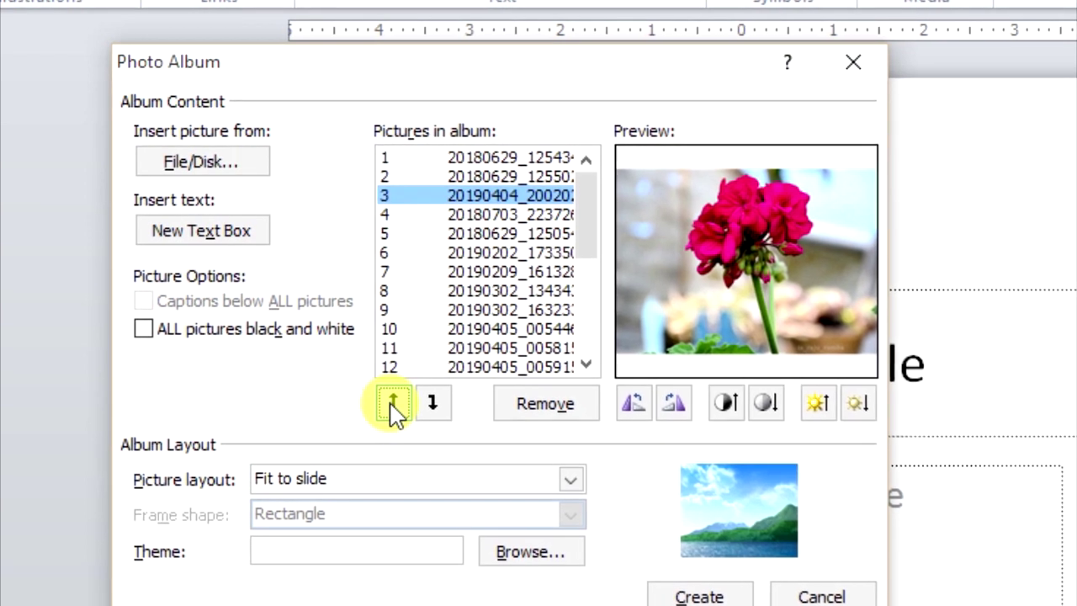
click(391, 403)
click(392, 406)
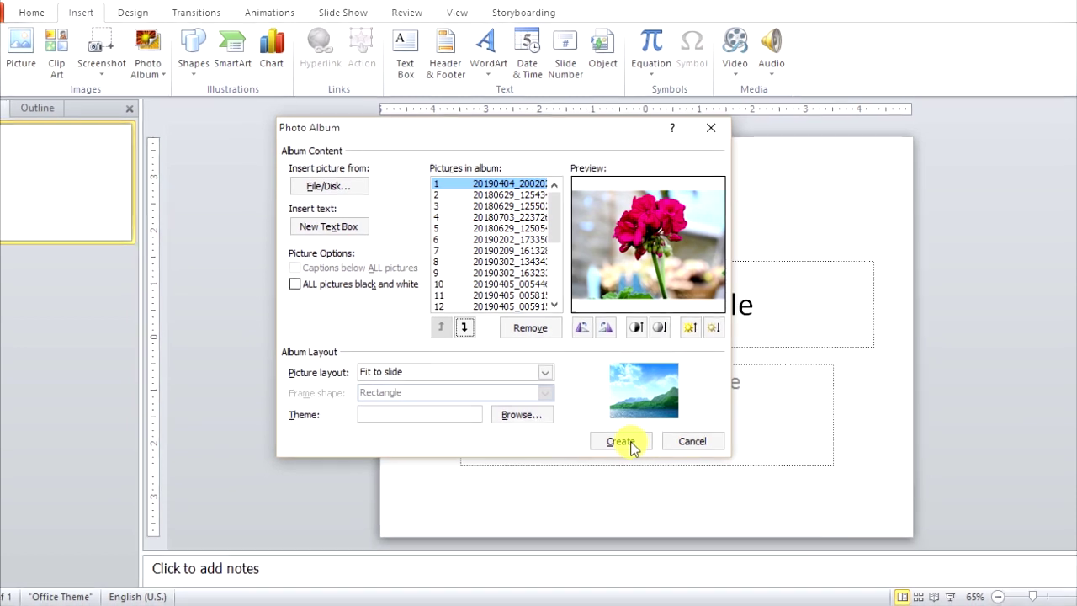
click(630, 441)
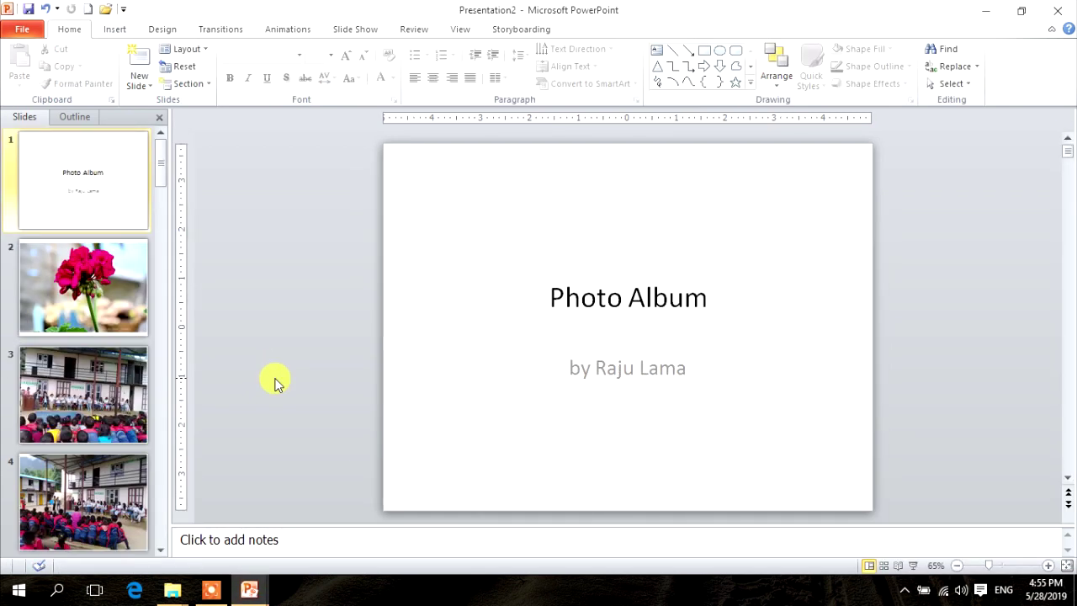
Browse the flower, school photo and final laptop slides of the album.
click(110, 308)
click(103, 174)
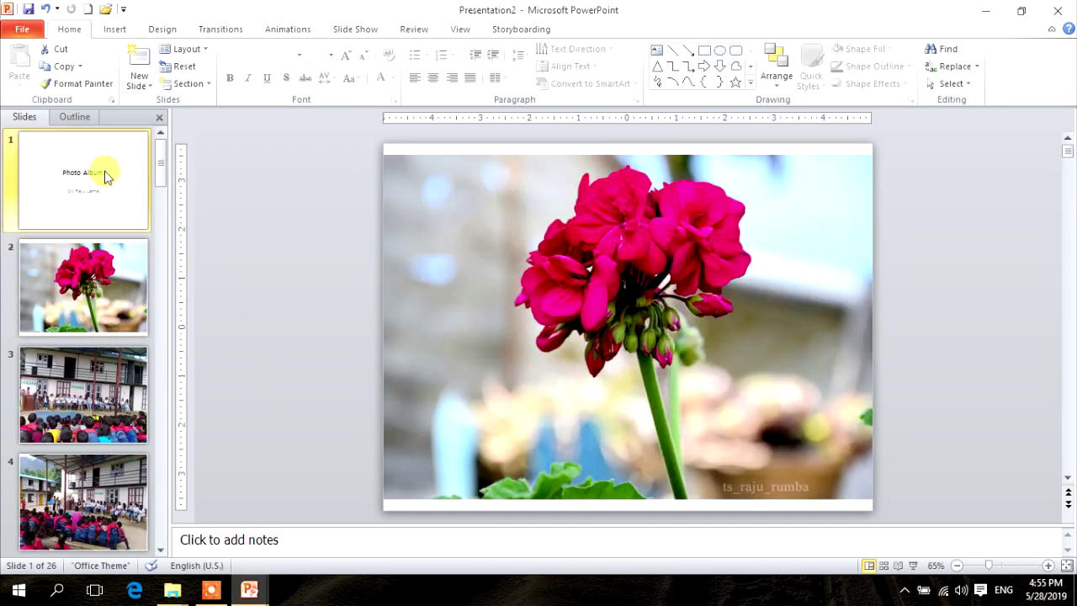
click(101, 387)
scroll(100, 396, down, 10)
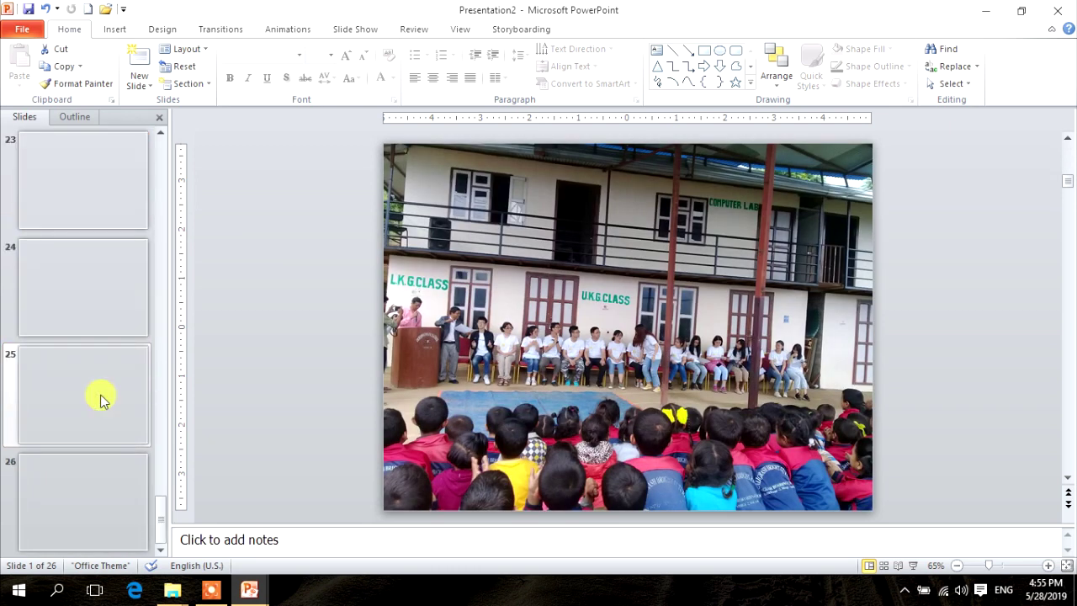
click(87, 497)
key(Up)
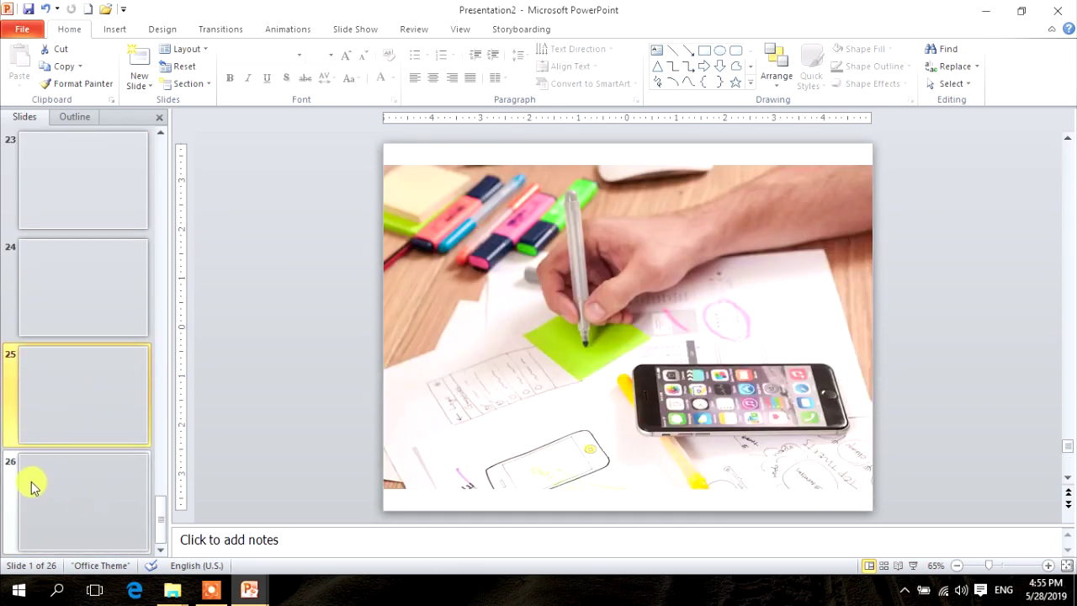
click(38, 481)
Return to the Photo Album title slide and bring up the View options.
scroll(50, 478, up, 3)
scroll(50, 471, up, 5)
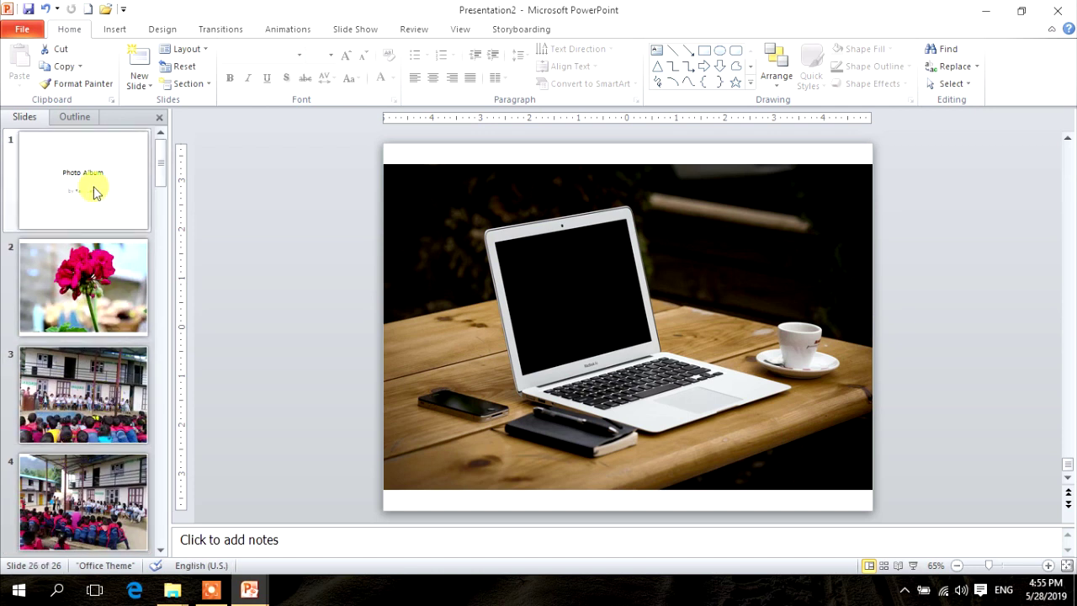
click(95, 201)
scroll(43, 240, down, 1)
scroll(84, 294, down, 6)
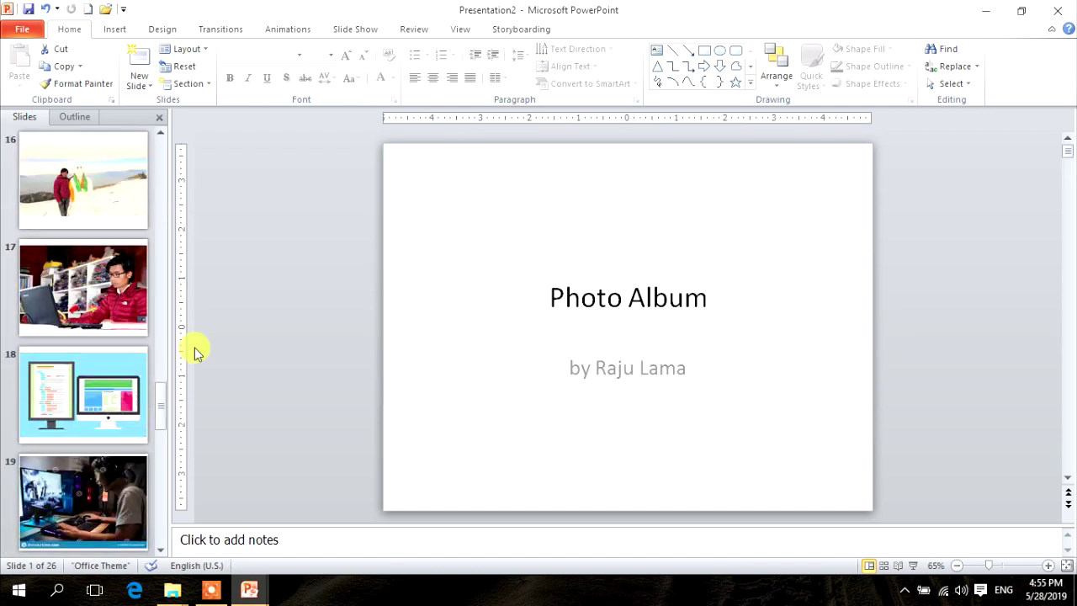
scroll(139, 211, up, 2)
scroll(142, 227, up, 4)
scroll(141, 227, up, 3)
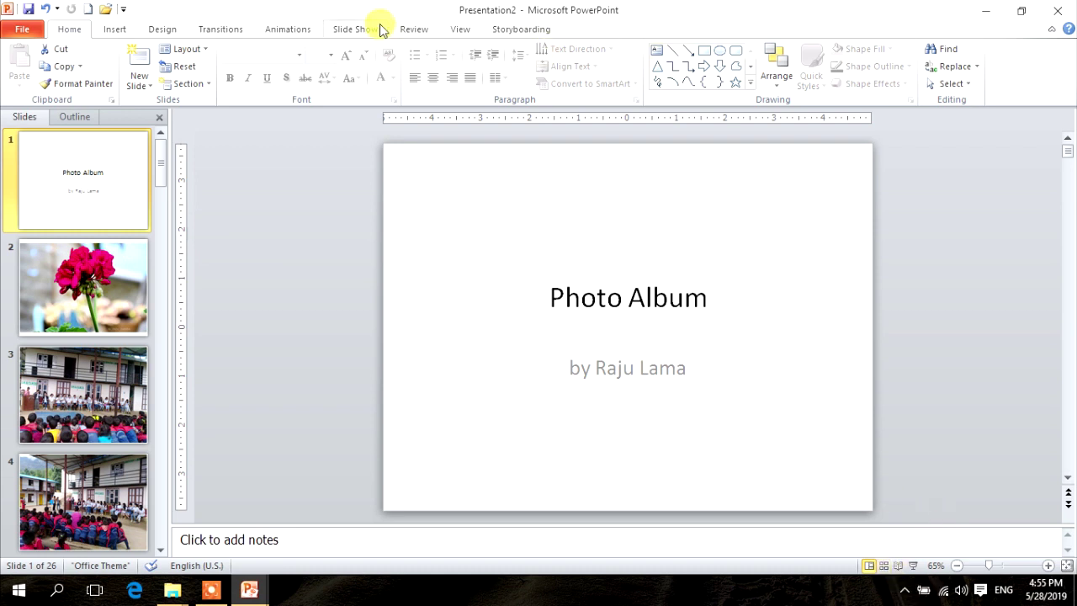
click(462, 33)
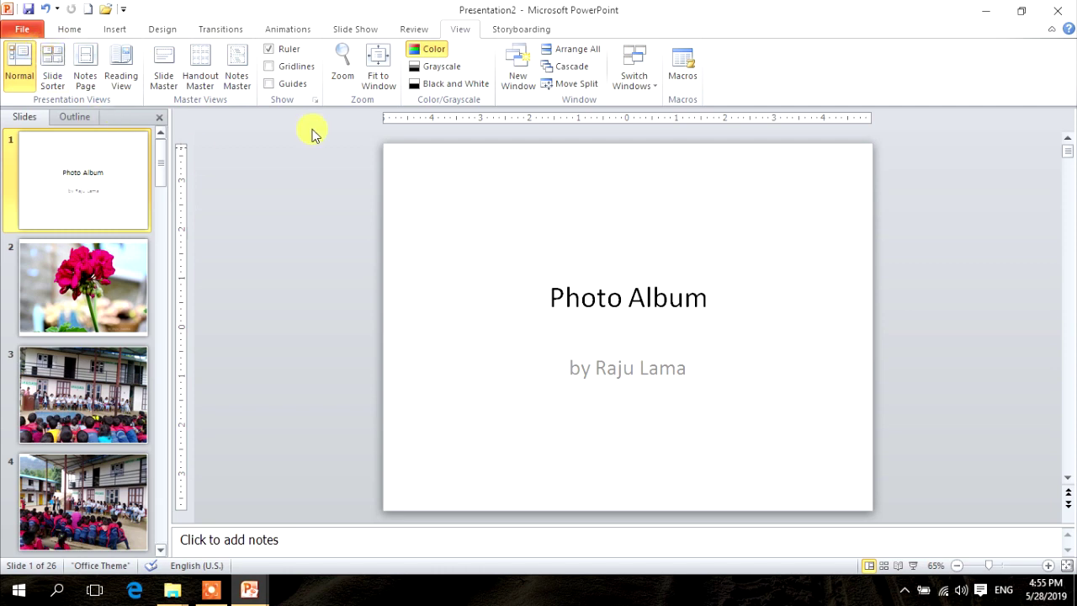
In Slide Sorter, drag the snowy mountain slide from position 10 to 3, then return to Normal view.
click(52, 61)
scroll(488, 230, down, 4)
scroll(494, 255, down, 3)
scroll(500, 254, up, 4)
scroll(511, 261, up, 3)
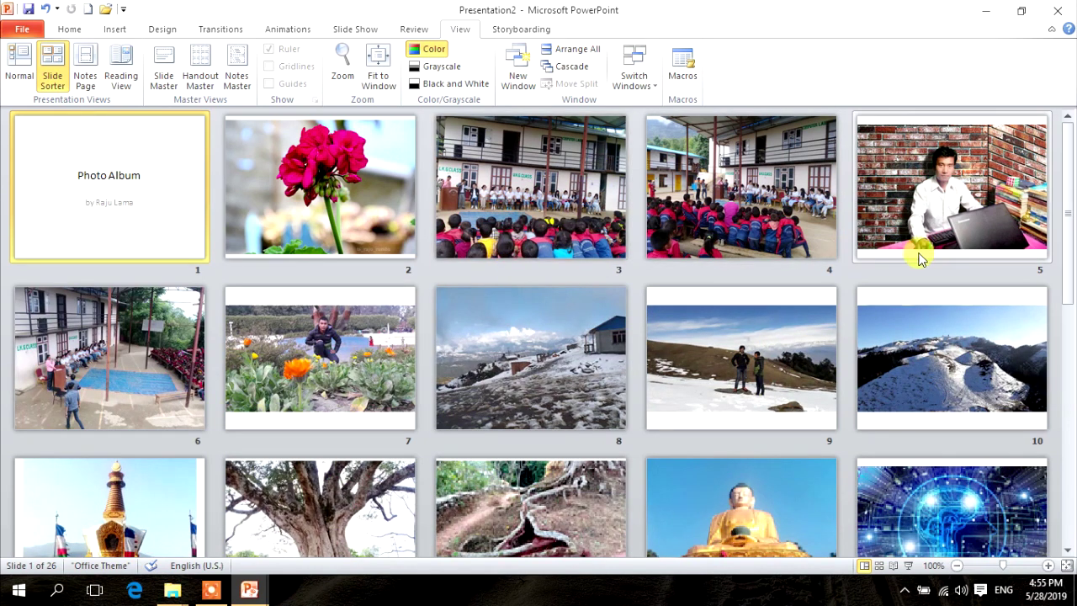
click(979, 374)
drag(979, 374, 427, 162)
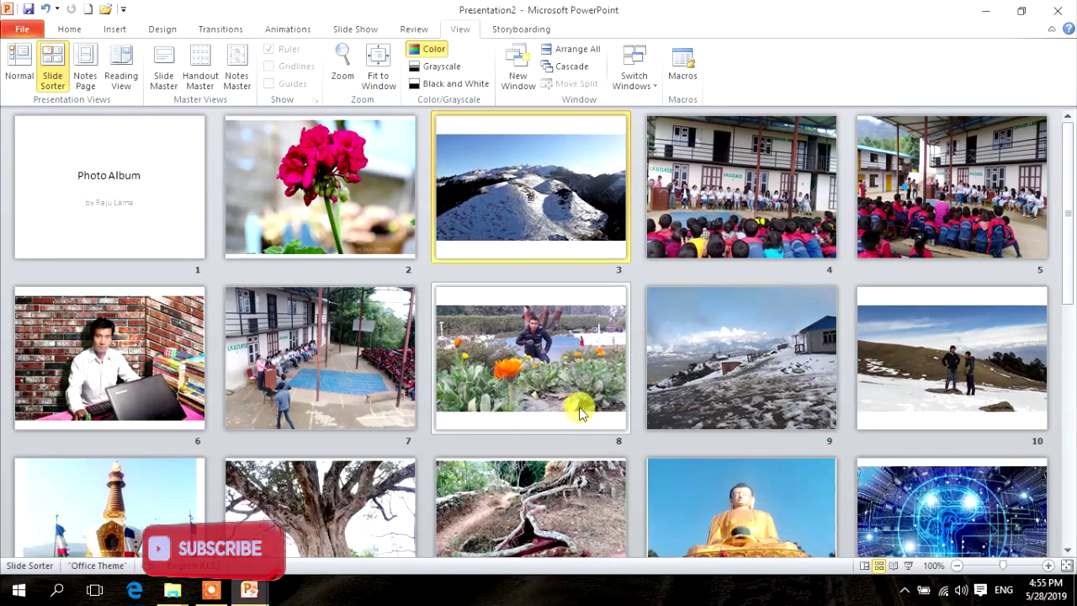
scroll(577, 404, down, 5)
scroll(594, 403, down, 4)
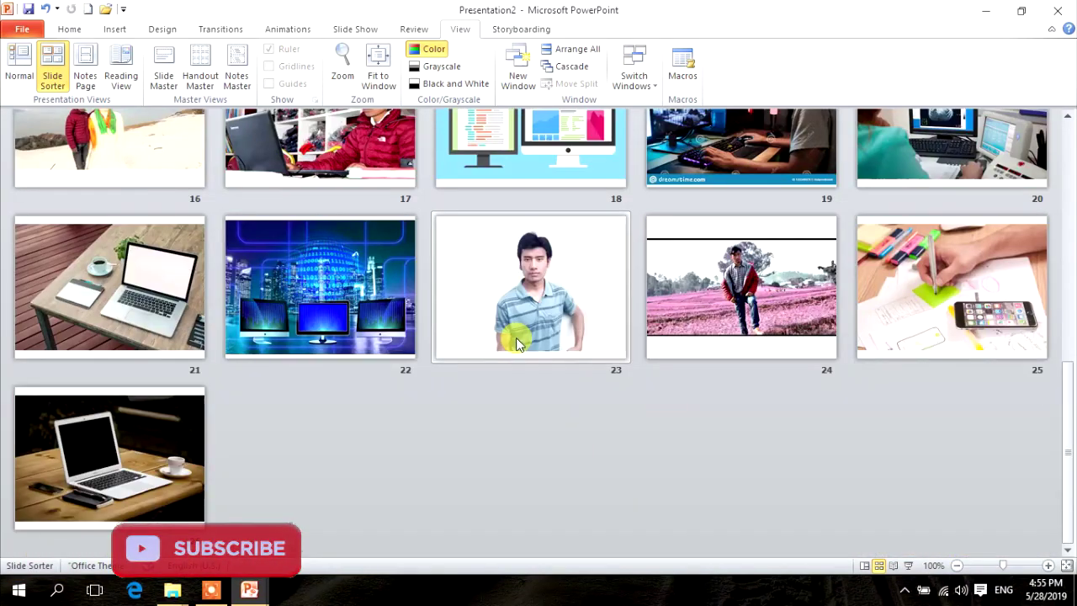
scroll(511, 336, up, 4)
scroll(512, 337, up, 5)
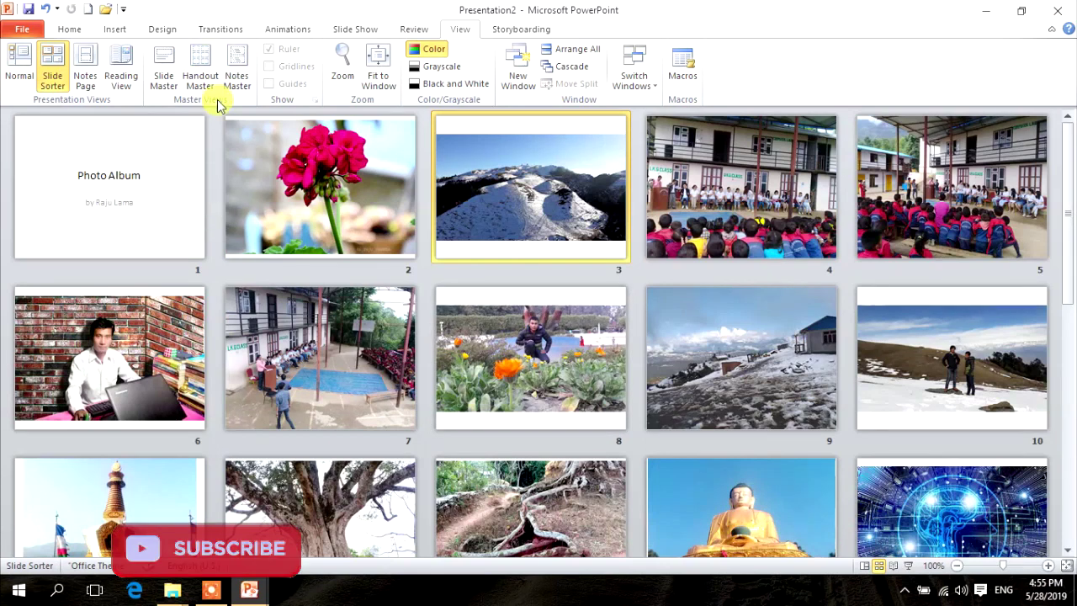
click(15, 56)
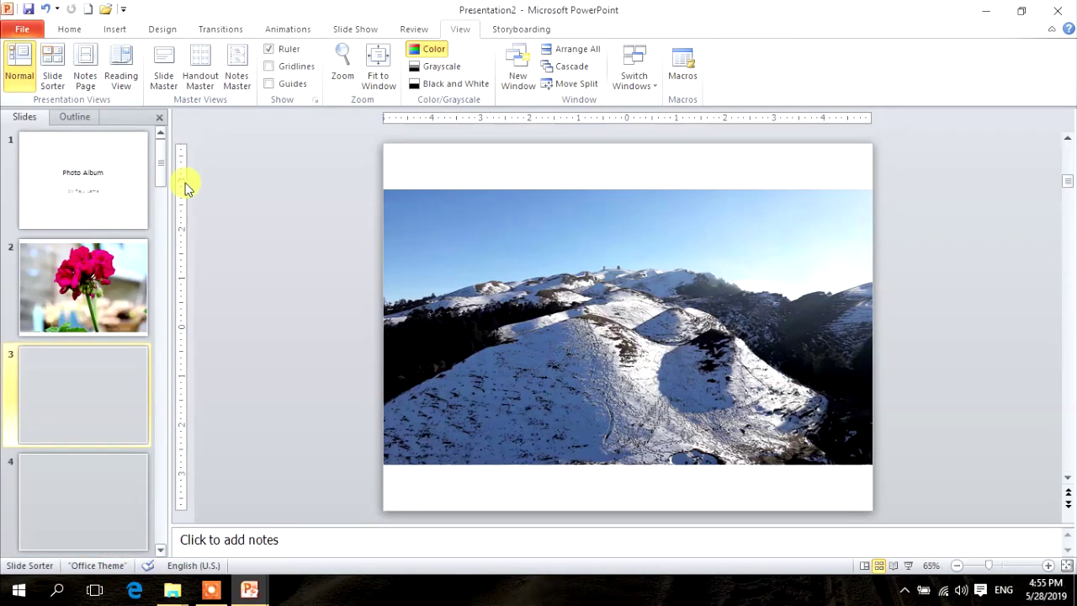
Select the whole 'Photo Album' title text on slide 1.
click(95, 184)
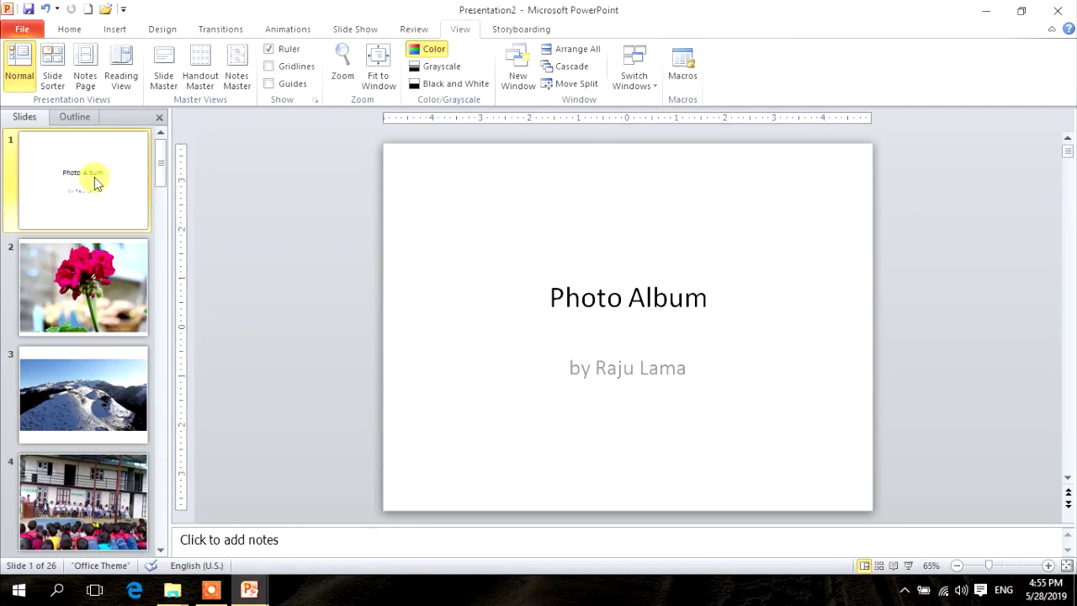
click(62, 266)
click(77, 175)
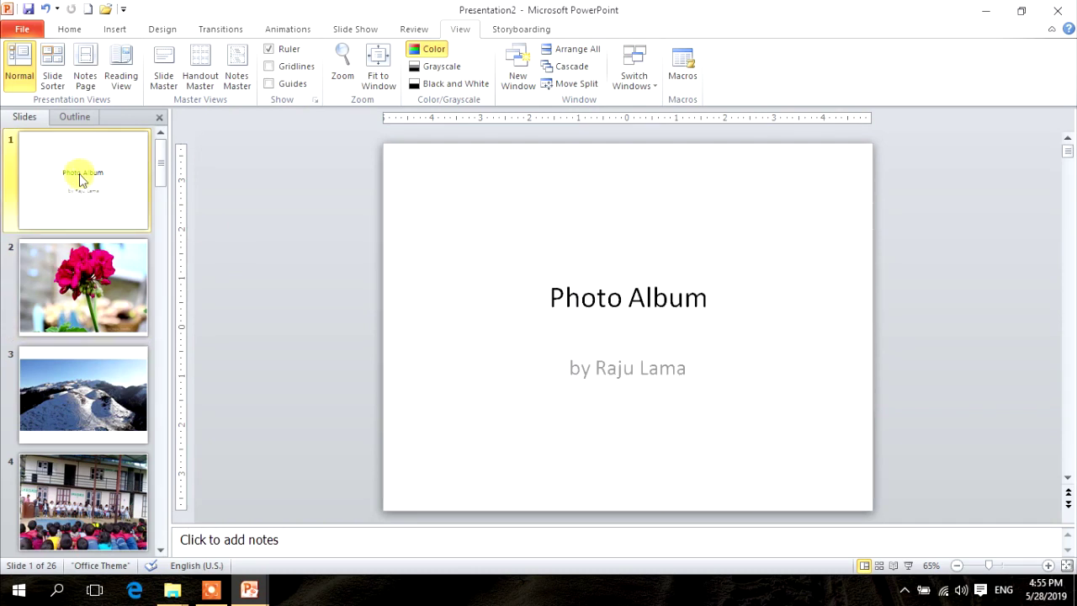
click(629, 298)
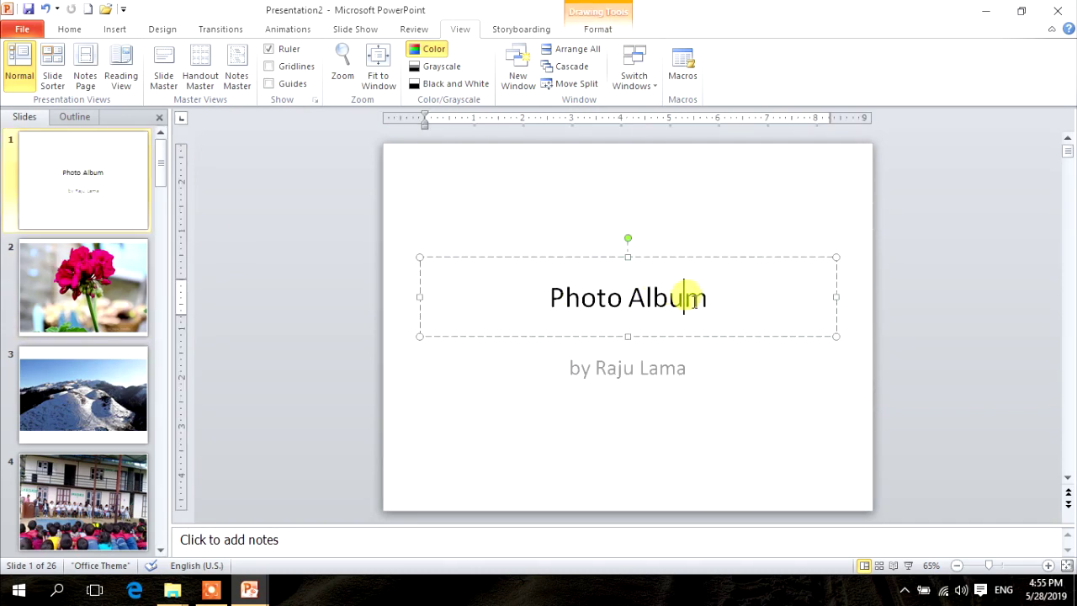
drag(753, 298, 531, 294)
Make the title bold, orange and enlarged to 88 pt.
key(ctrl+b)
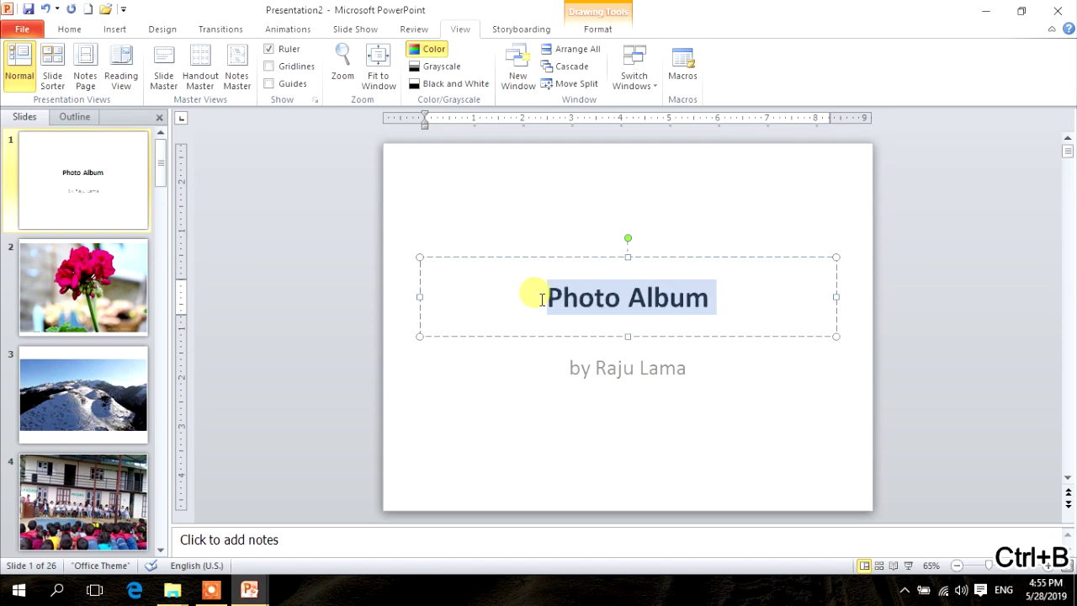
key(ctrl+shift+period)
key(ctrl+shift+period)
key(ctrl+shift+period)
key(ctrl+shift+period)
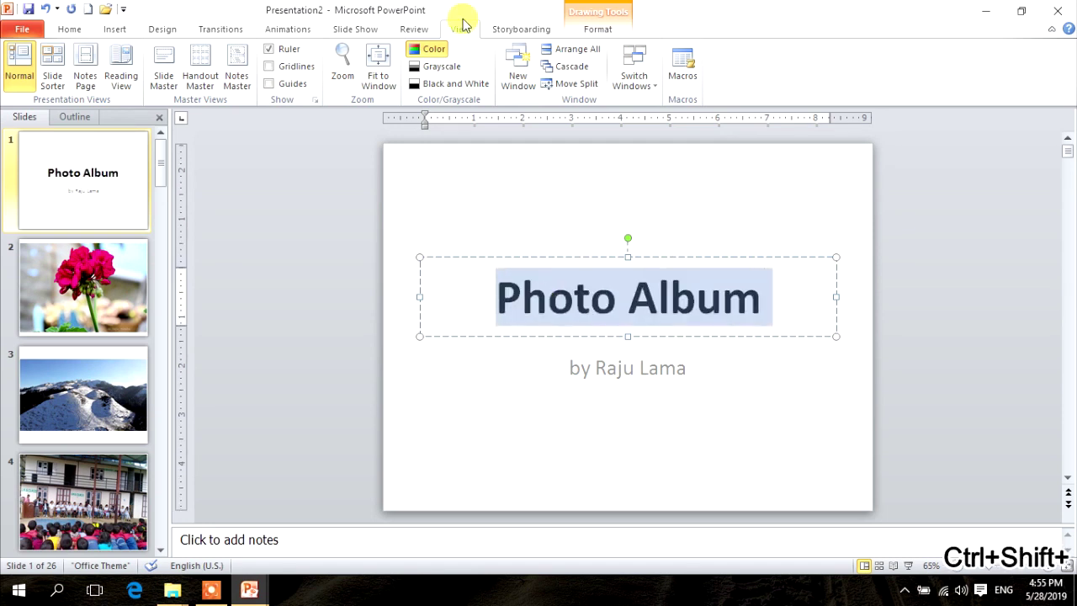
click(71, 29)
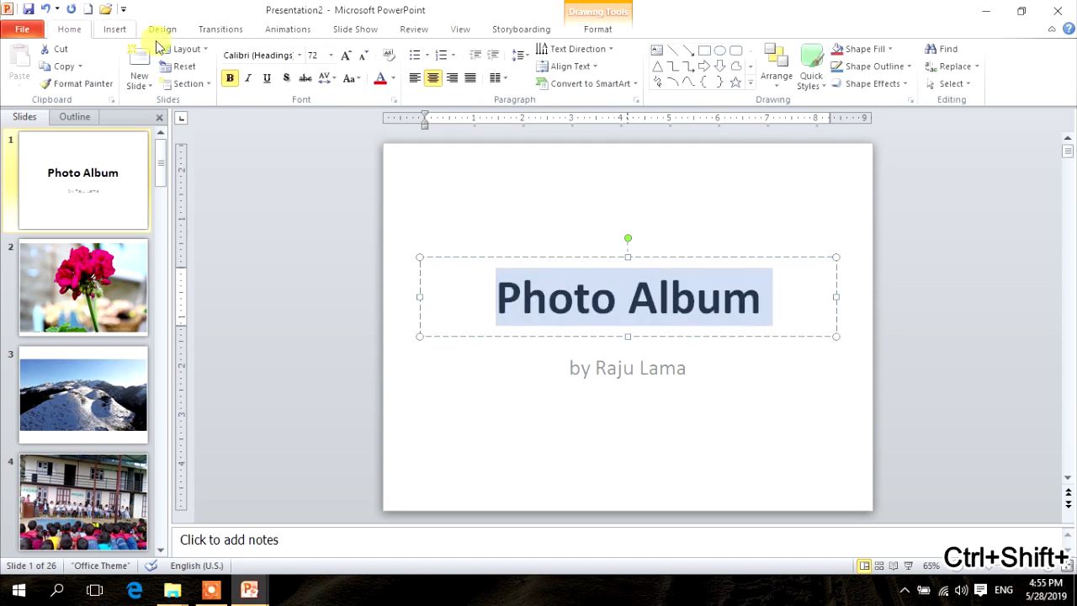
click(393, 78)
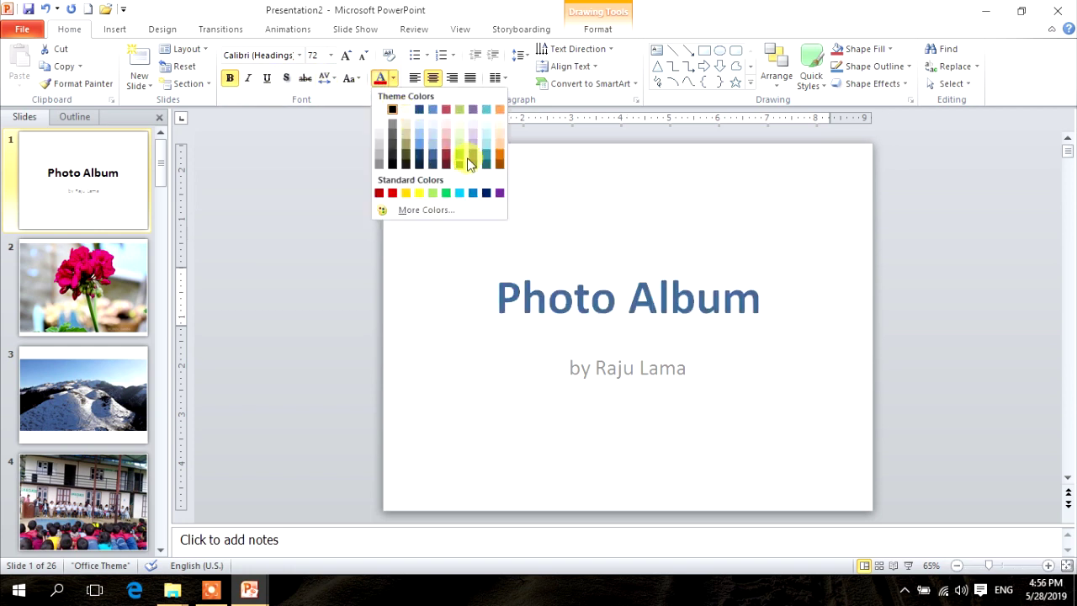
click(500, 162)
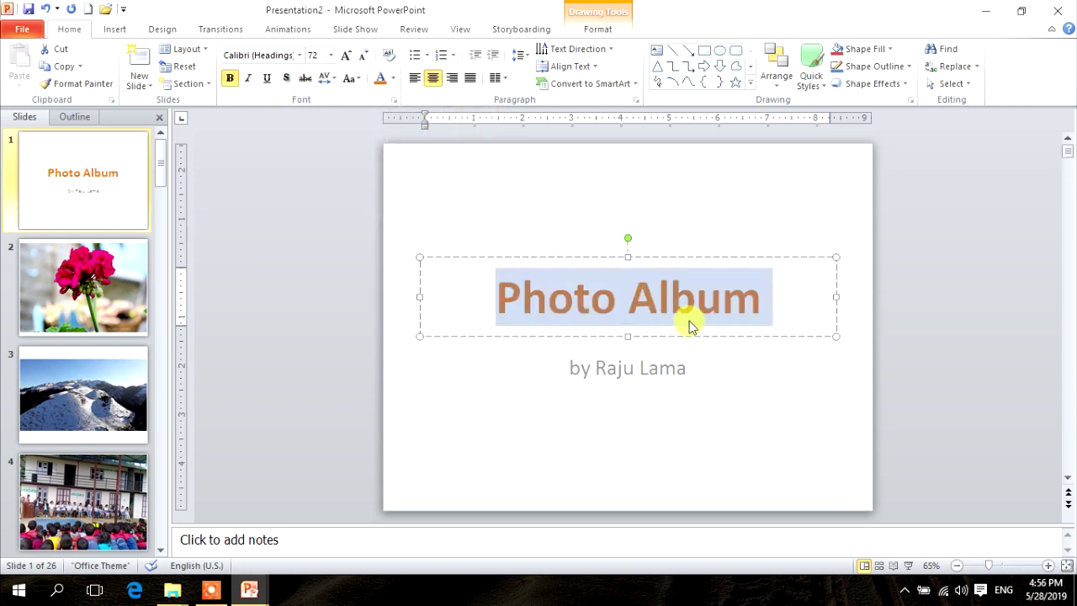
key(ctrl+shift+period)
key(ctrl+shift+period)
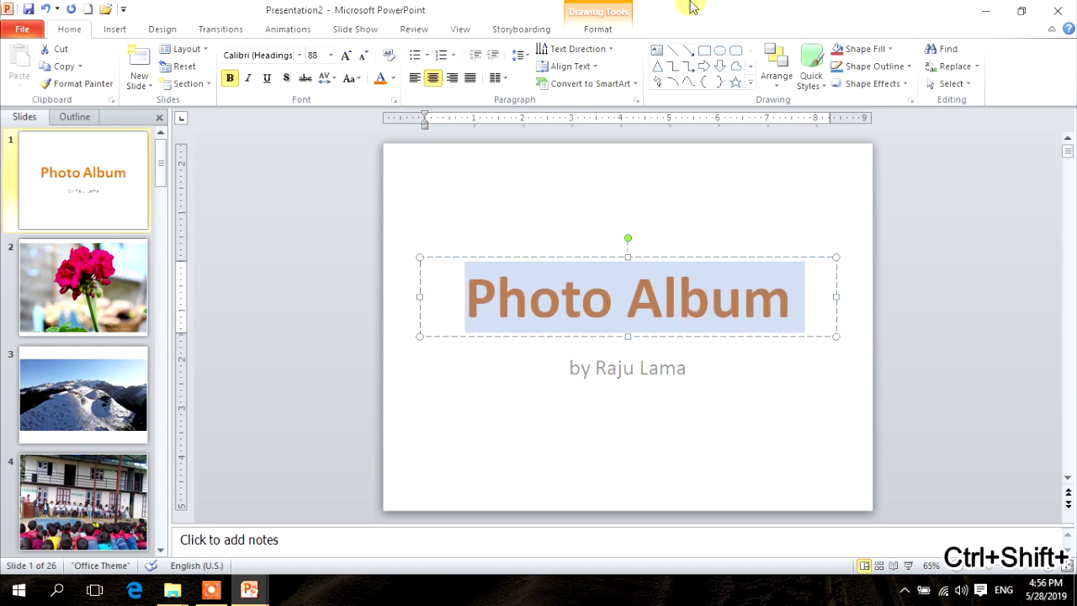
click(599, 29)
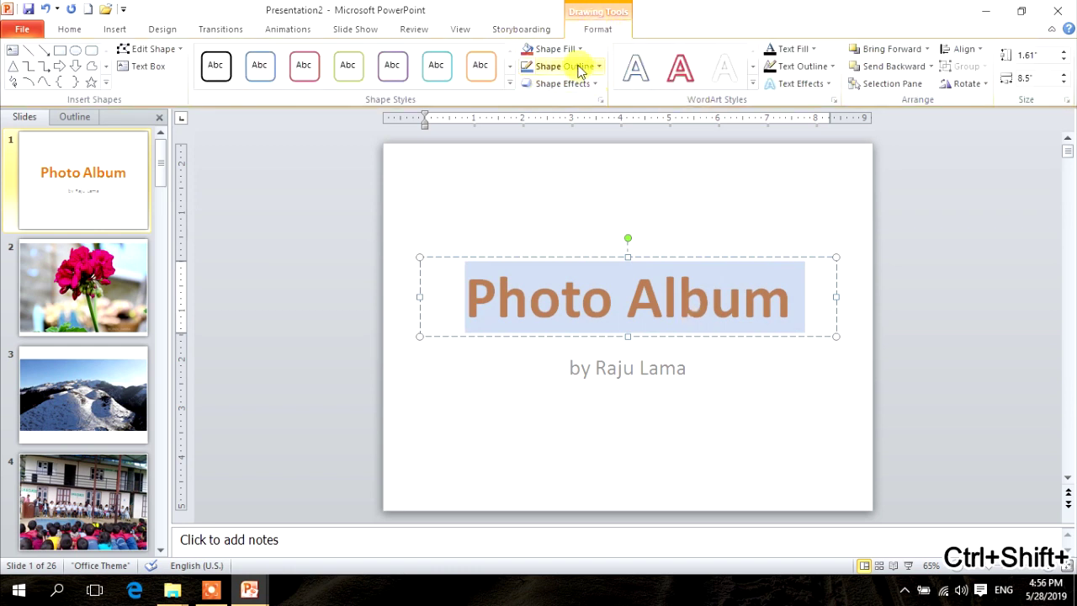
Fill the title box dark blue and make its text white.
click(576, 50)
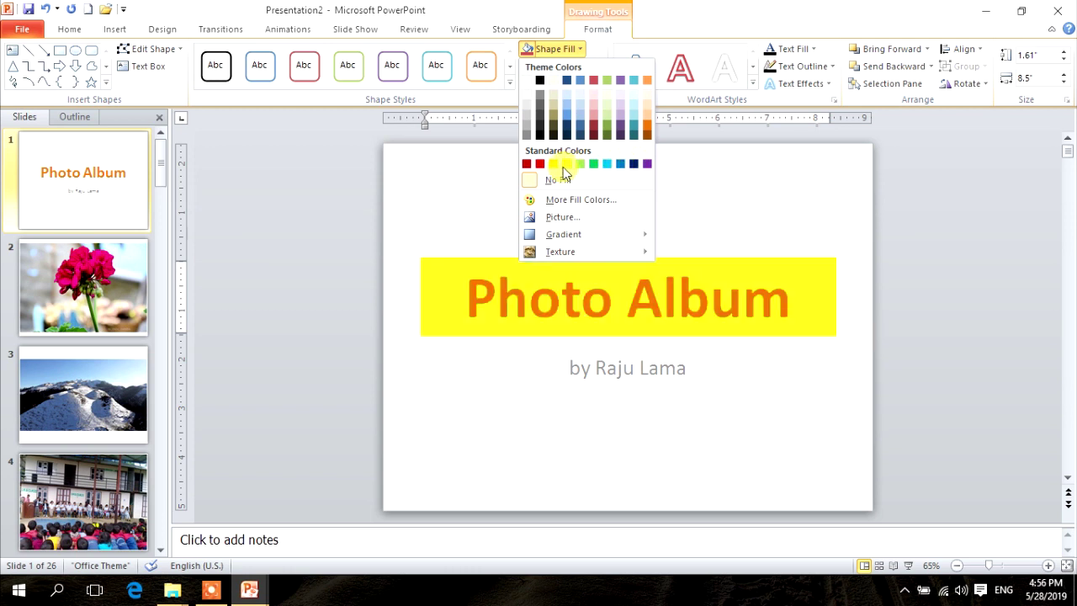
click(633, 164)
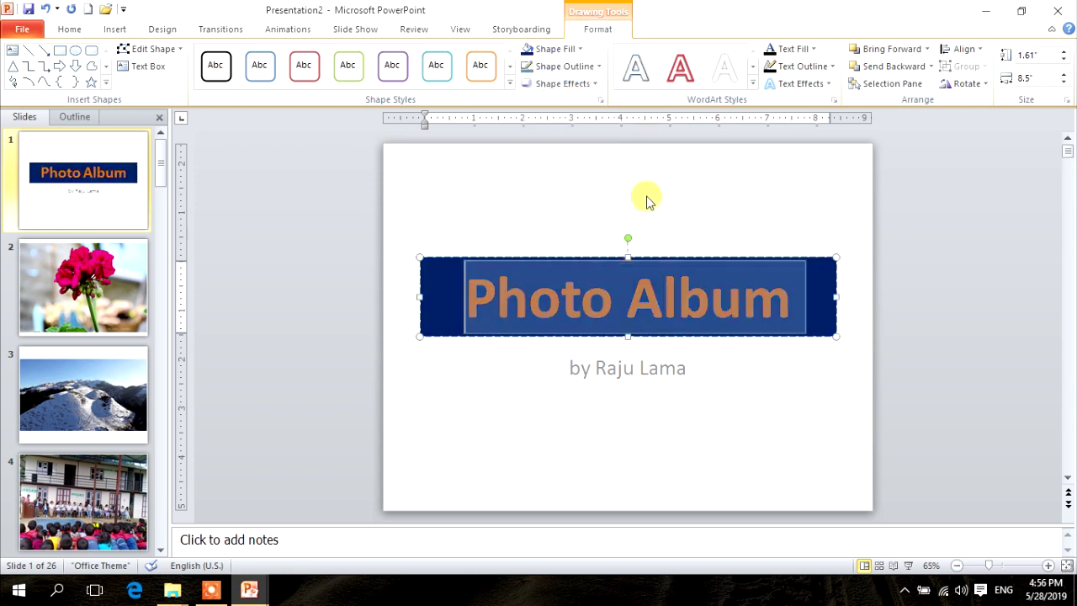
click(589, 66)
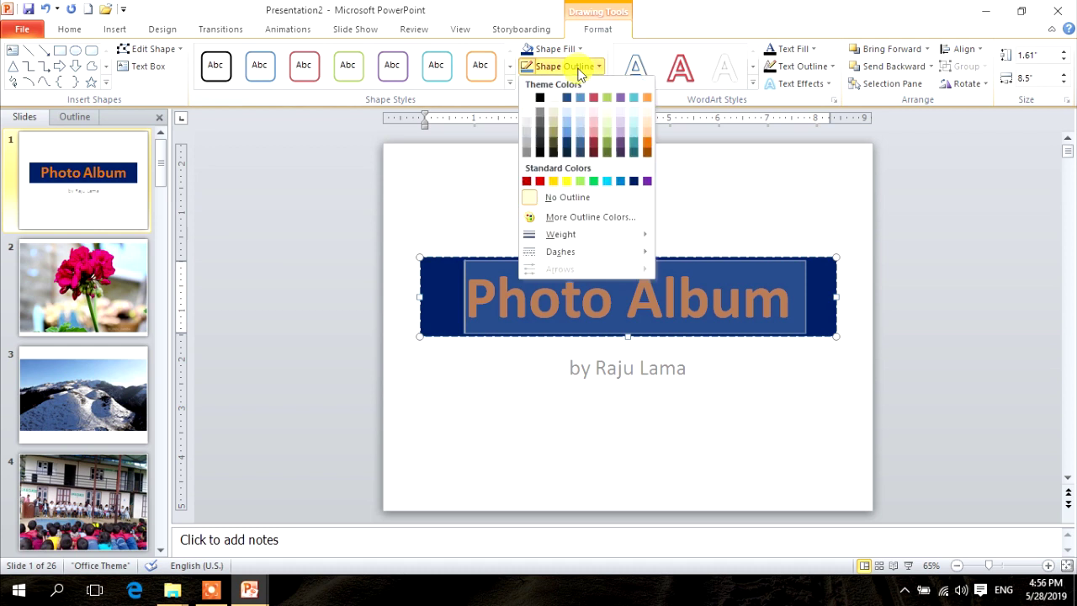
click(69, 29)
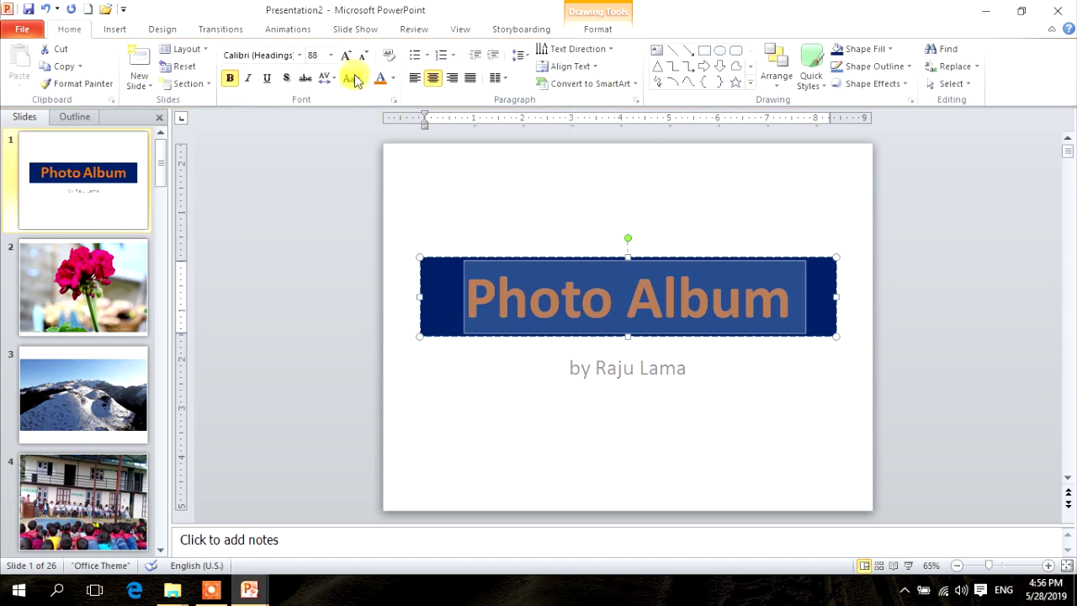
click(389, 82)
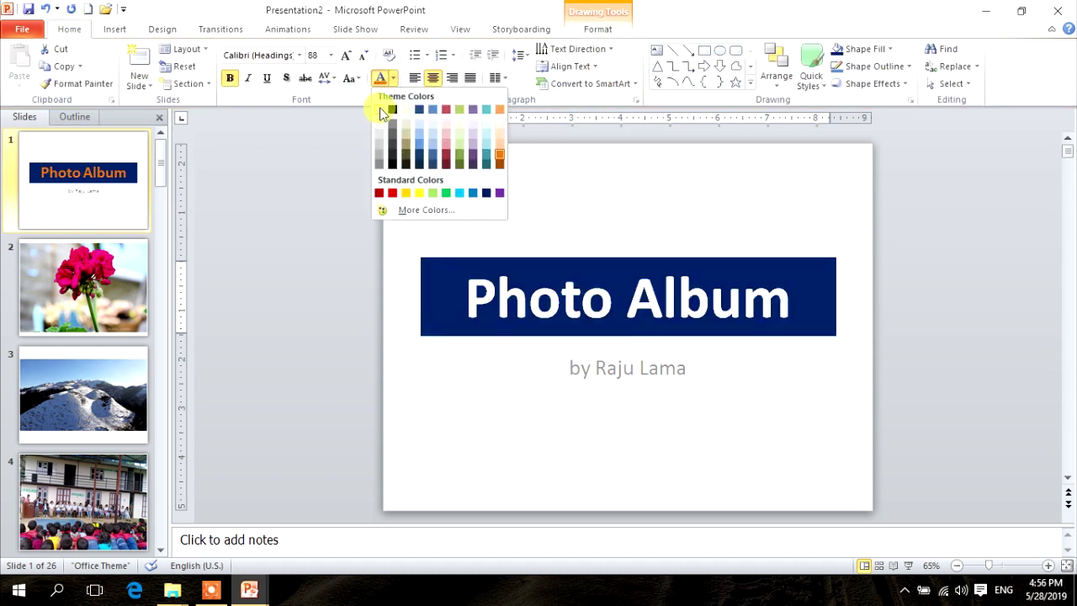
click(383, 109)
Click into the byline subtitle, then deselect it and select the title slide thumbnail.
click(634, 361)
drag(709, 374, 512, 361)
click(639, 368)
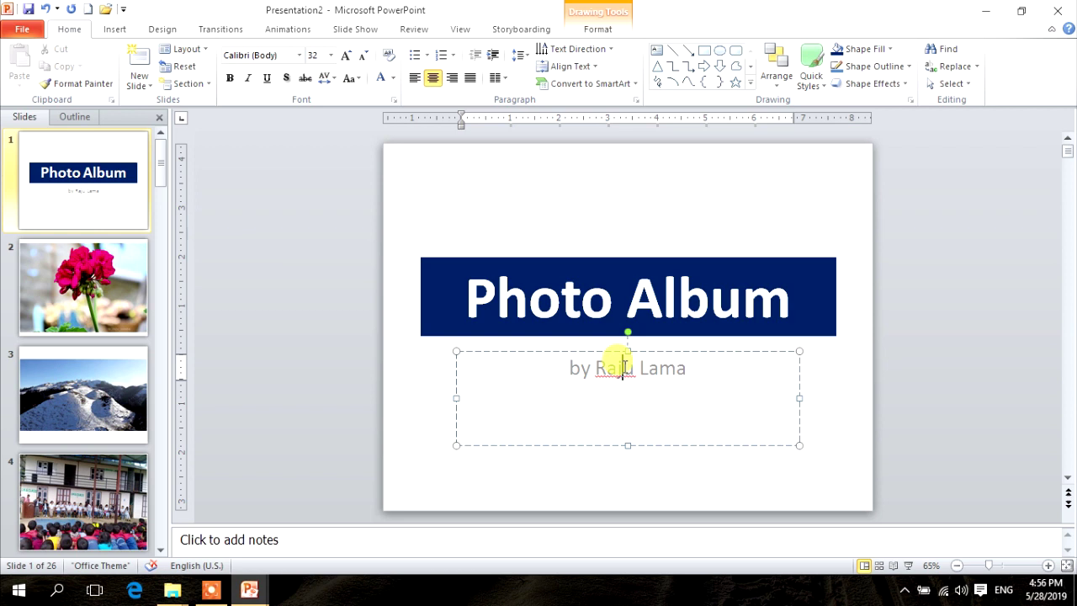
click(688, 370)
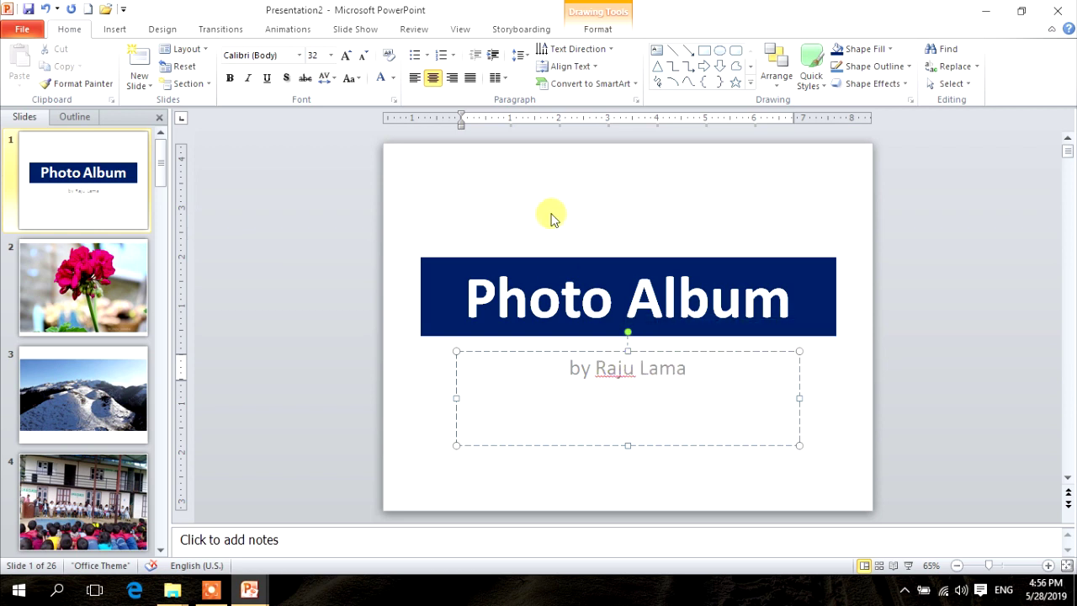
click(530, 238)
click(124, 209)
click(164, 32)
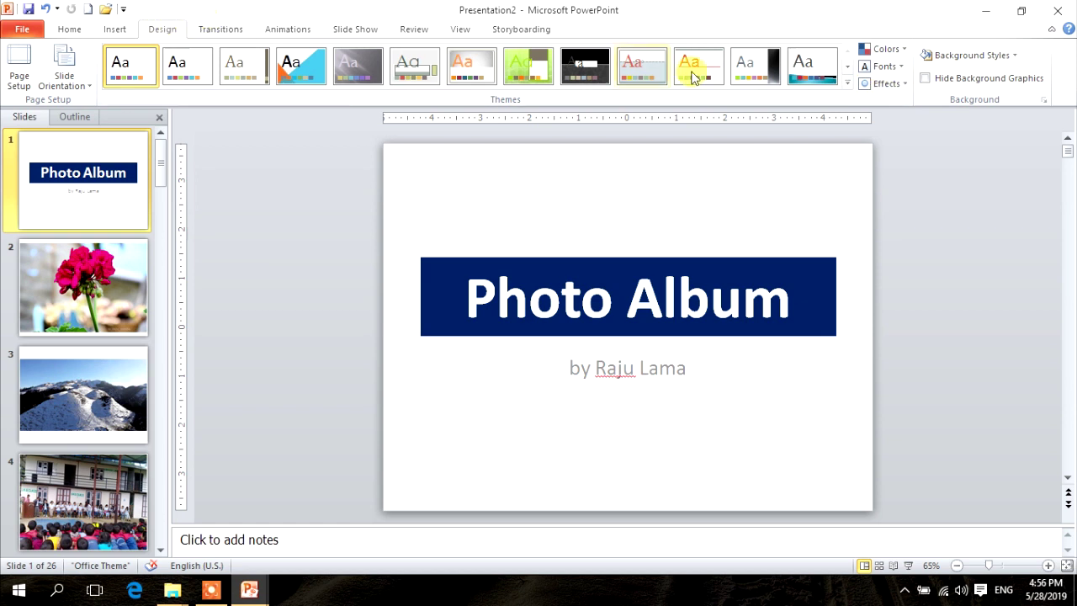
Preview two themes, then apply the ornate dark-framed theme from the Themes gallery.
click(568, 63)
click(757, 74)
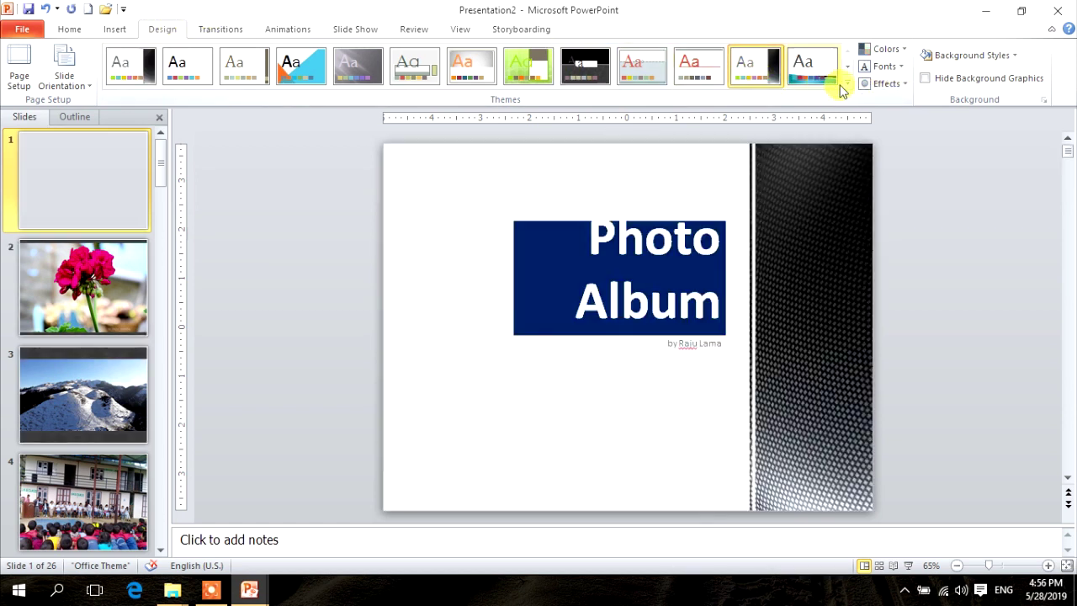
click(847, 83)
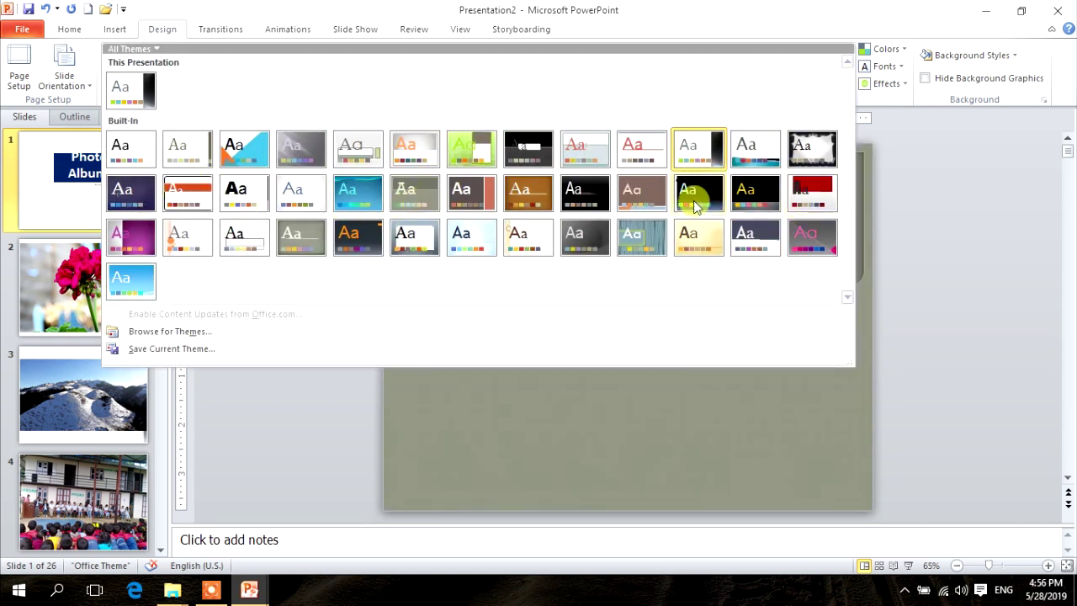
click(824, 156)
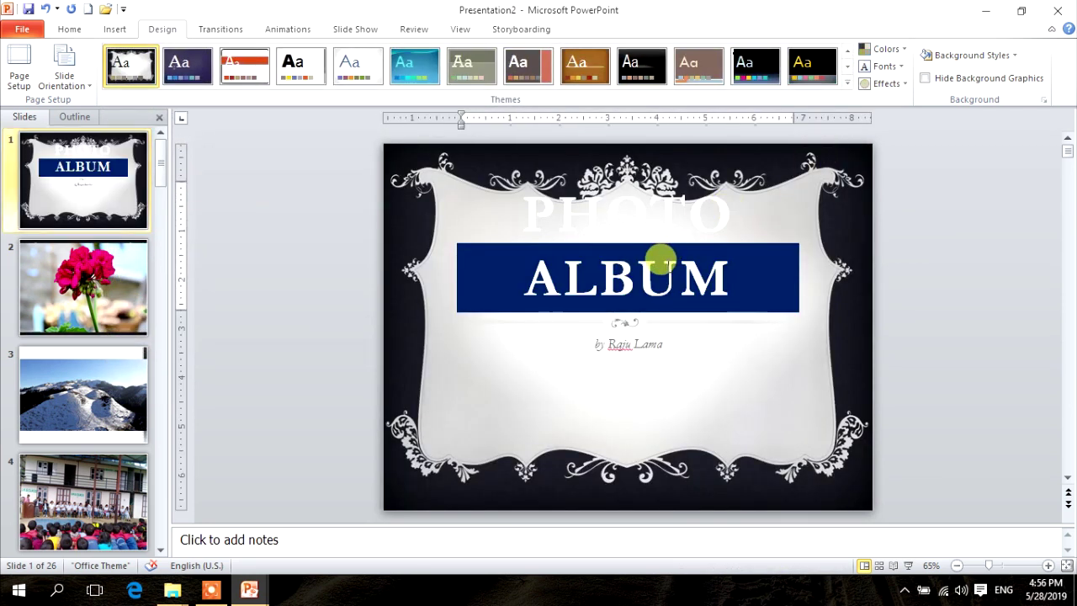
click(657, 252)
Resize the PHOTO ALBUM title box and shrink its text to fit one line.
drag(627, 243, 628, 151)
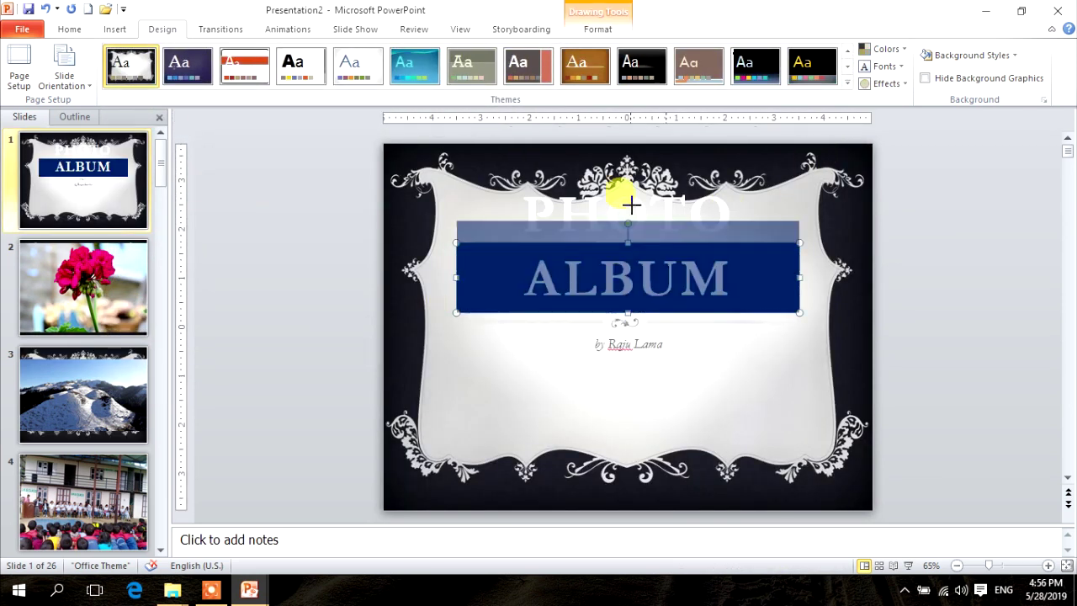
click(642, 348)
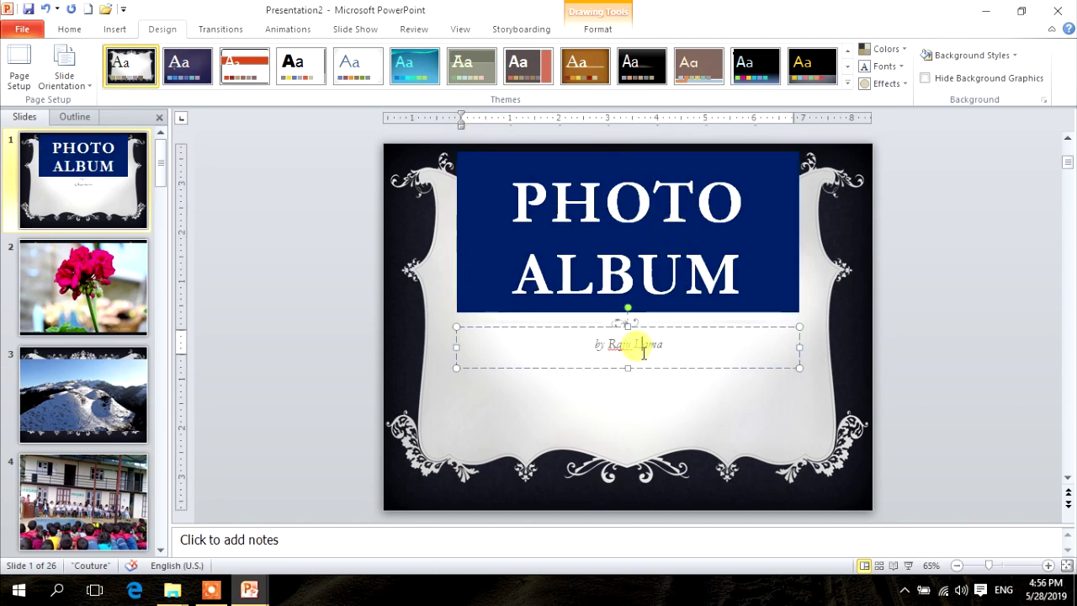
drag(662, 370, 662, 431)
click(666, 263)
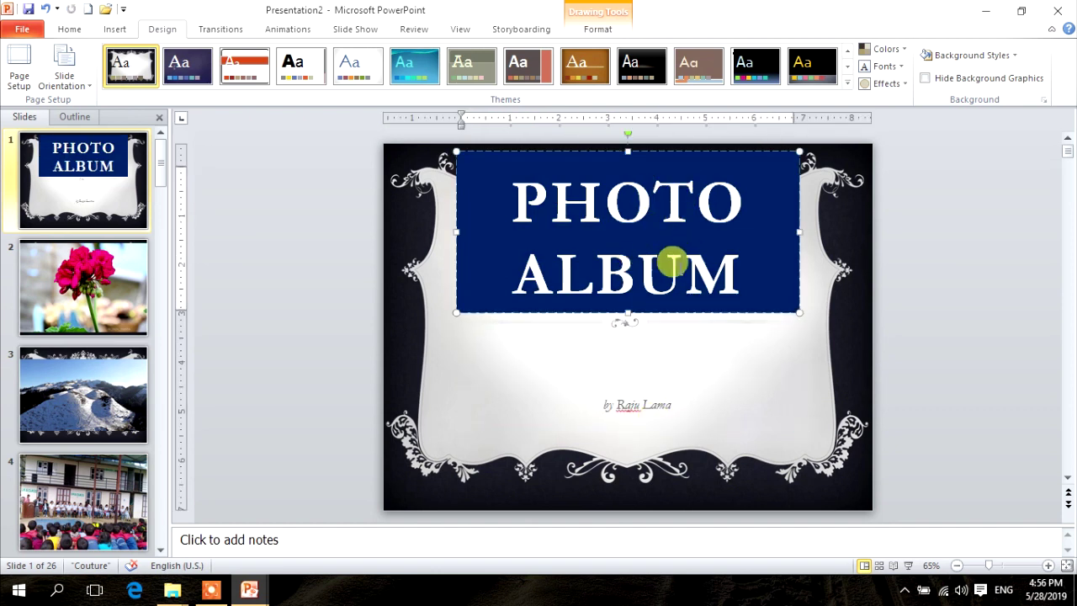
key(ctrl+a)
key(ctrl+shift+comma)
key(ctrl+shift+comma)
key(ctrl+shift+comma)
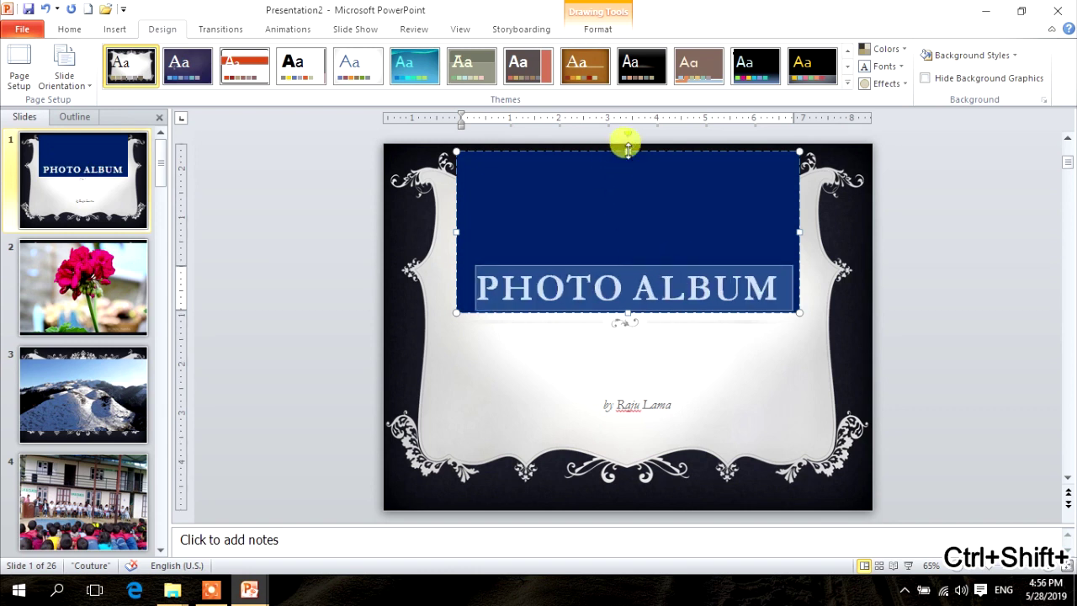
key(Escape)
drag(627, 152, 629, 245)
click(660, 284)
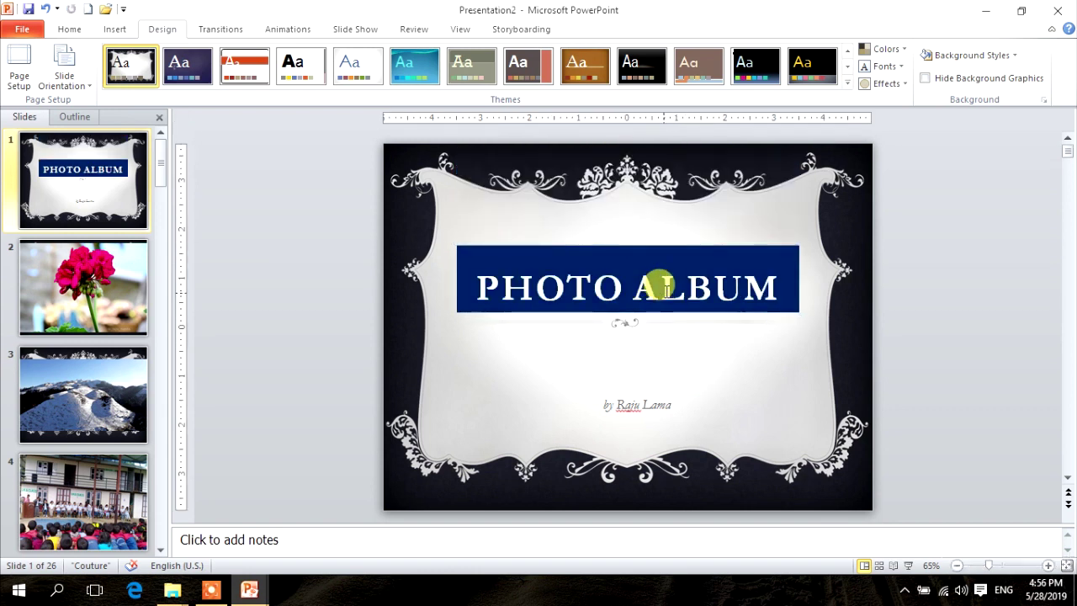
drag(641, 243, 636, 236)
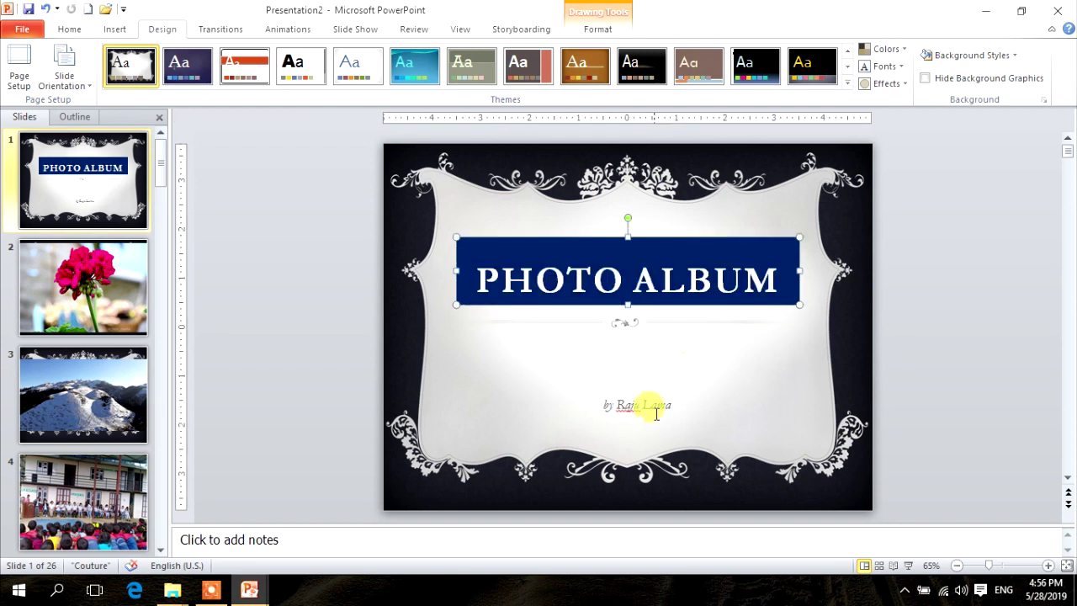
Move the byline up toward the title and enlarge its font.
click(648, 405)
drag(675, 389, 672, 360)
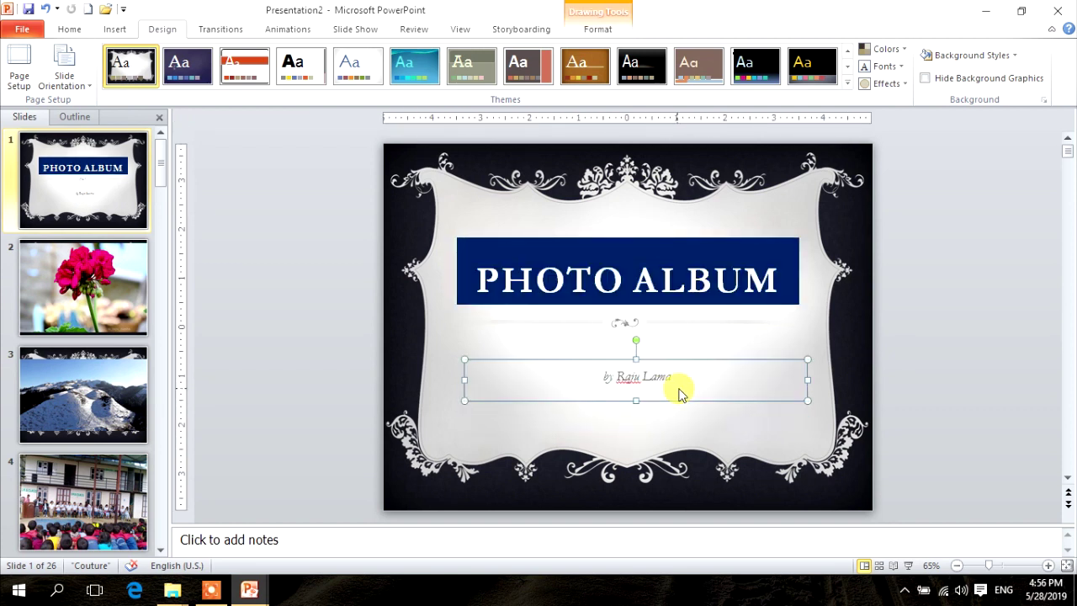
key(Escape)
click(654, 383)
key(ctrl+a)
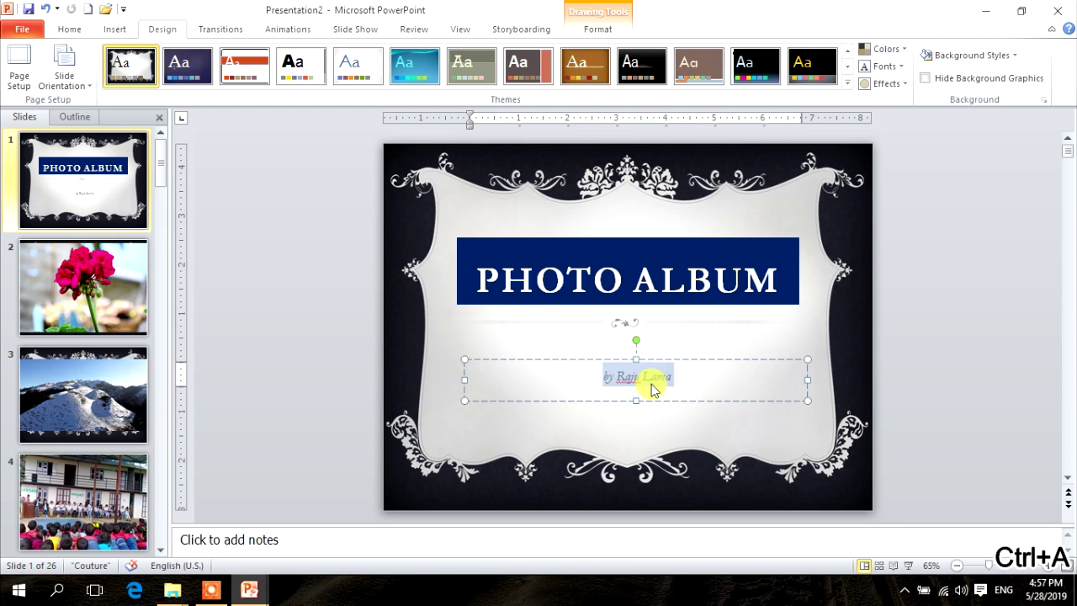
key(ctrl+shift+period)
key(ctrl+shift+period)
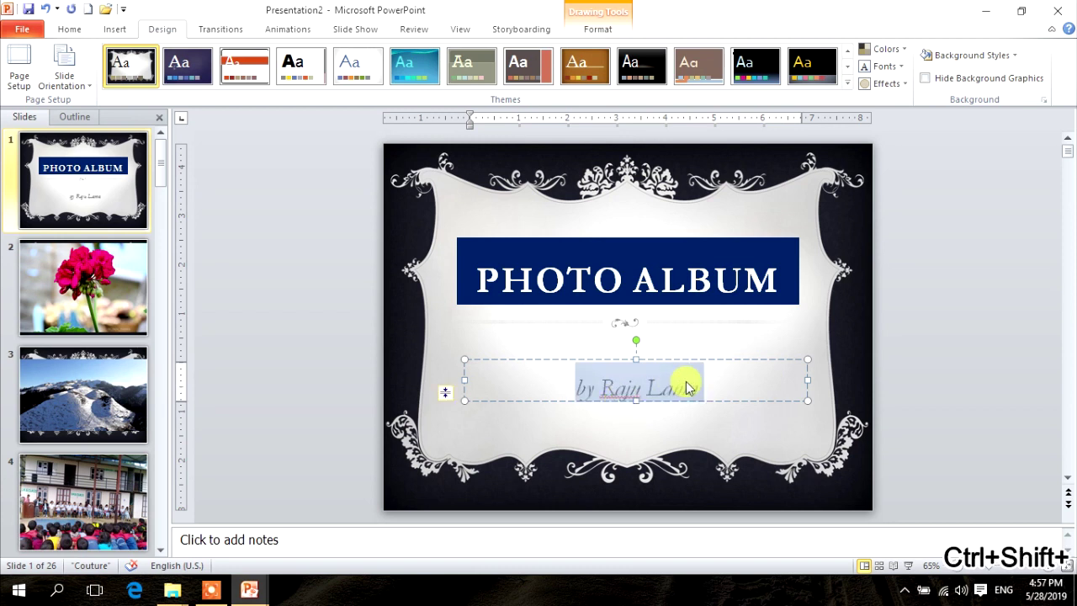
click(721, 362)
key(Up)
key(Up)
key(Up)
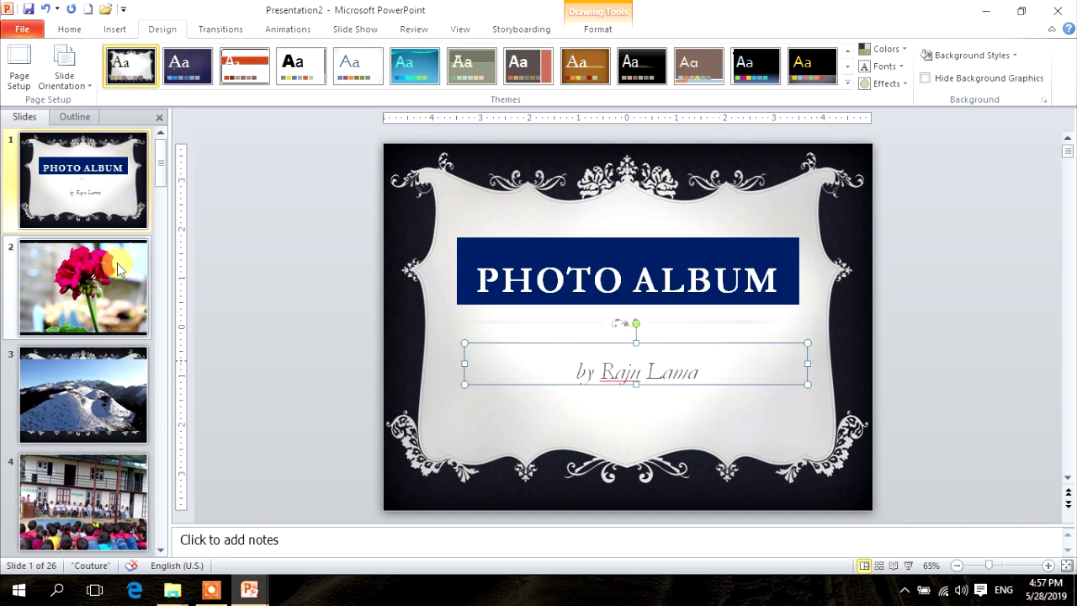
click(119, 267)
click(92, 190)
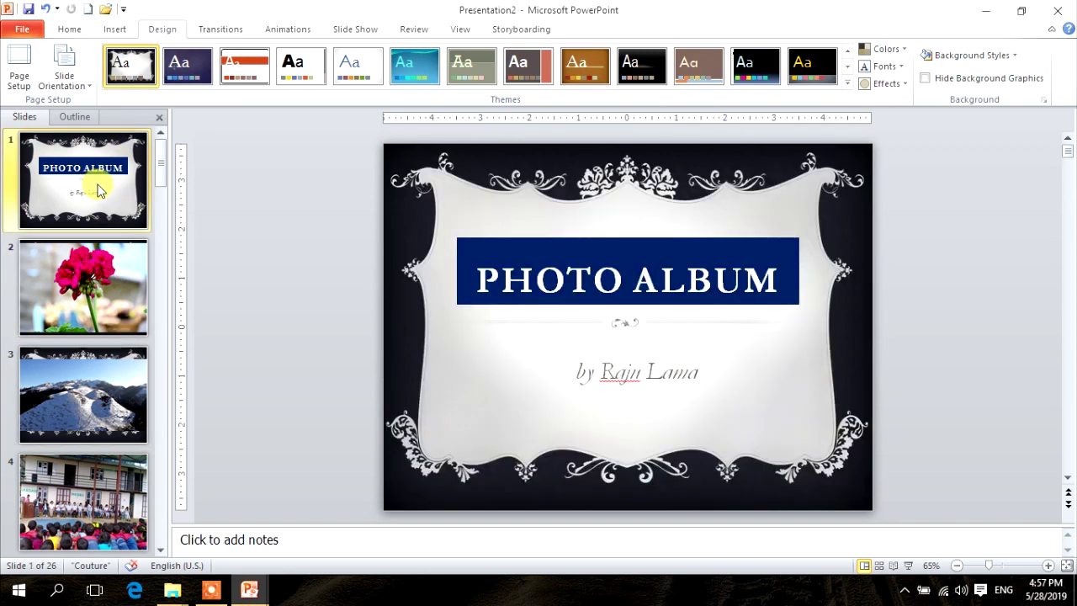
key(F5)
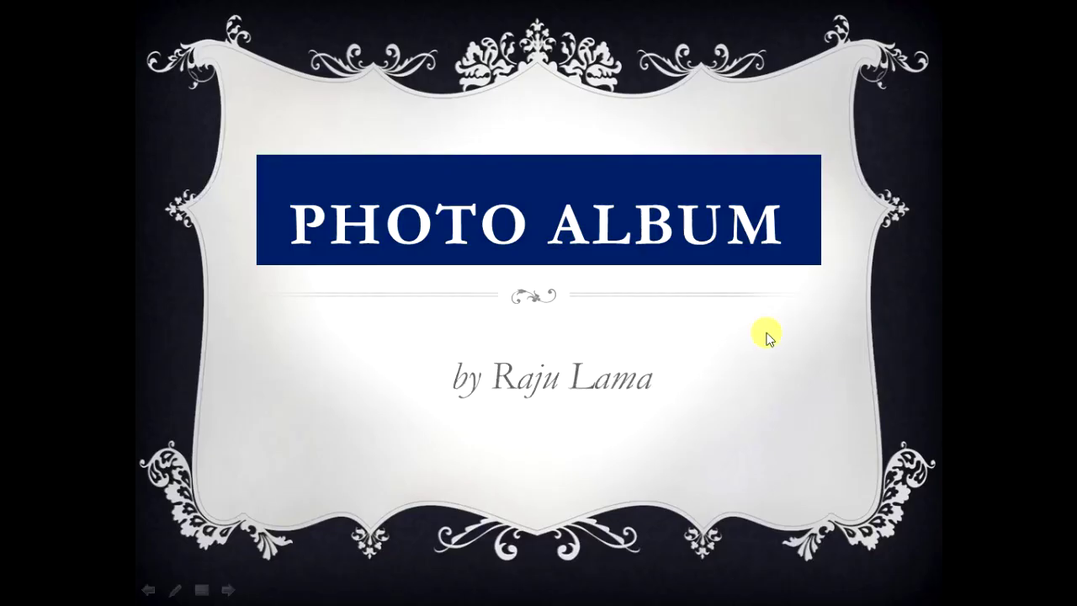
click(587, 296)
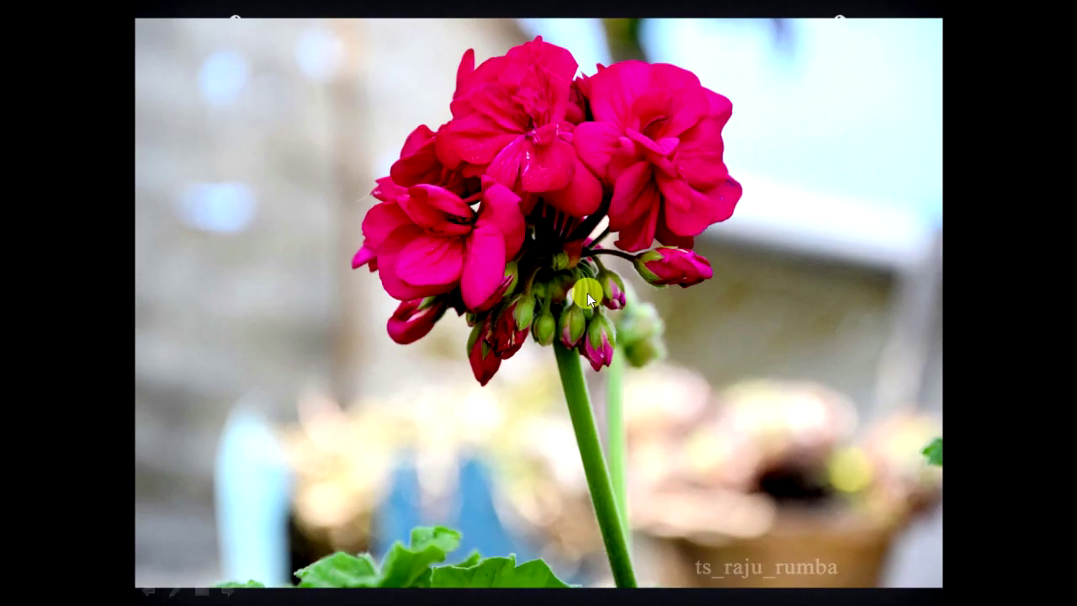
click(587, 293)
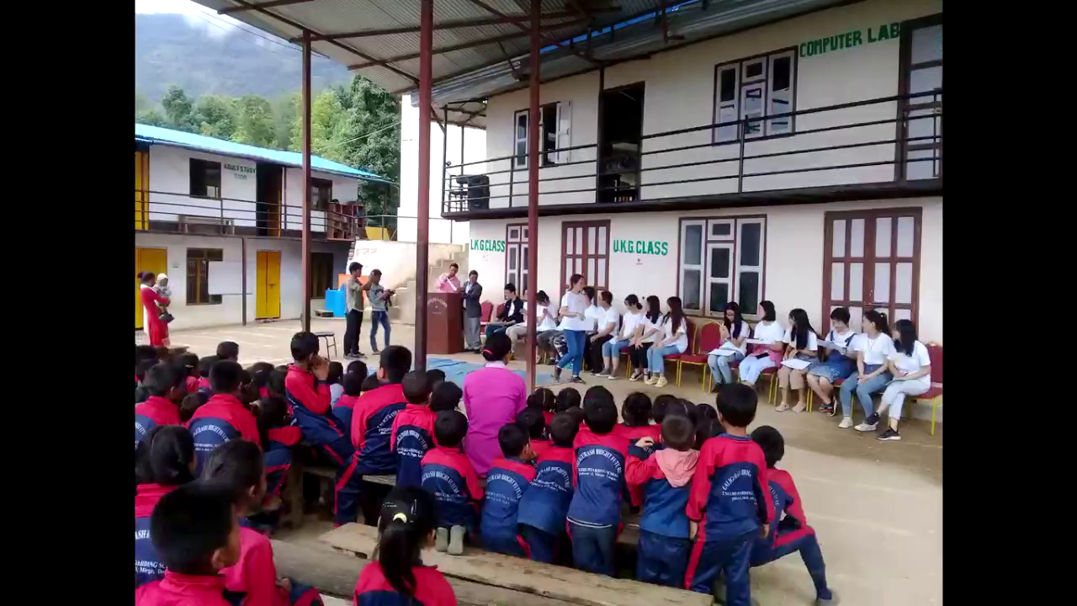
key(Escape)
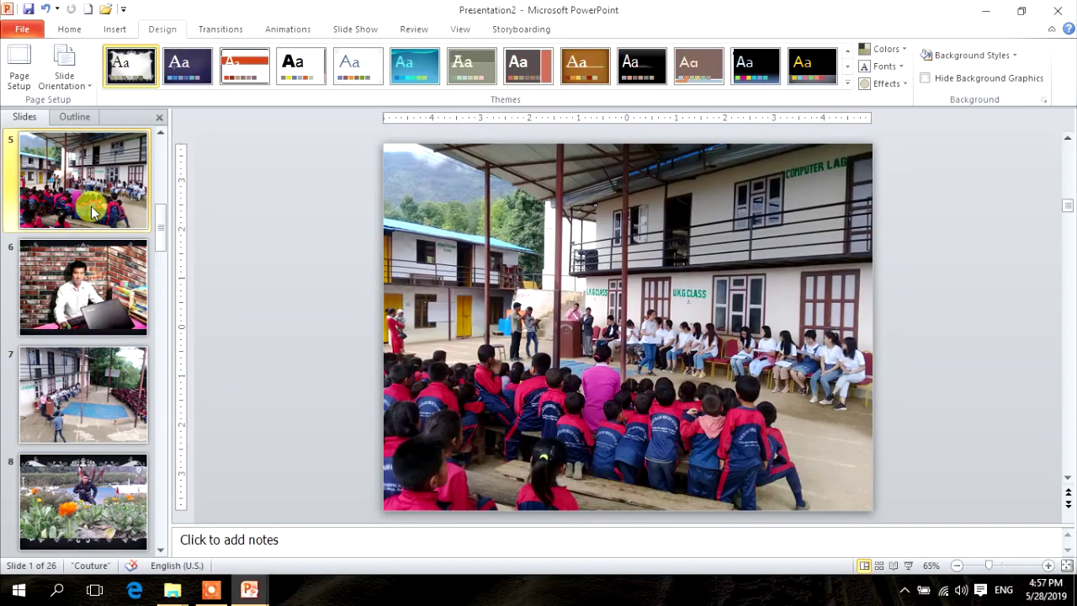
click(99, 186)
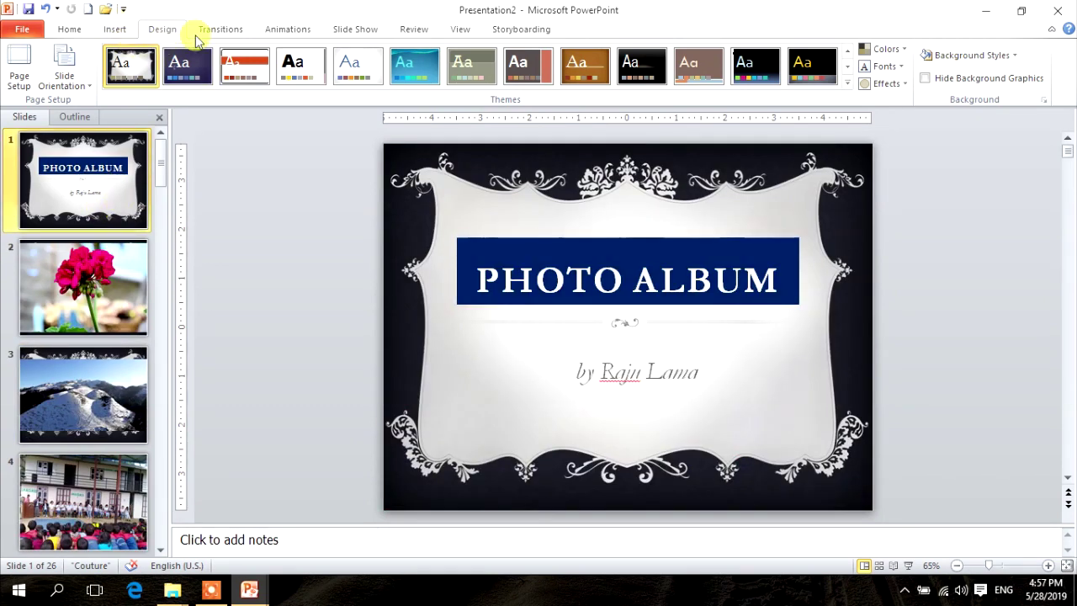
Apply the Push transition to slide 1 and Flip to slide 2.
click(232, 31)
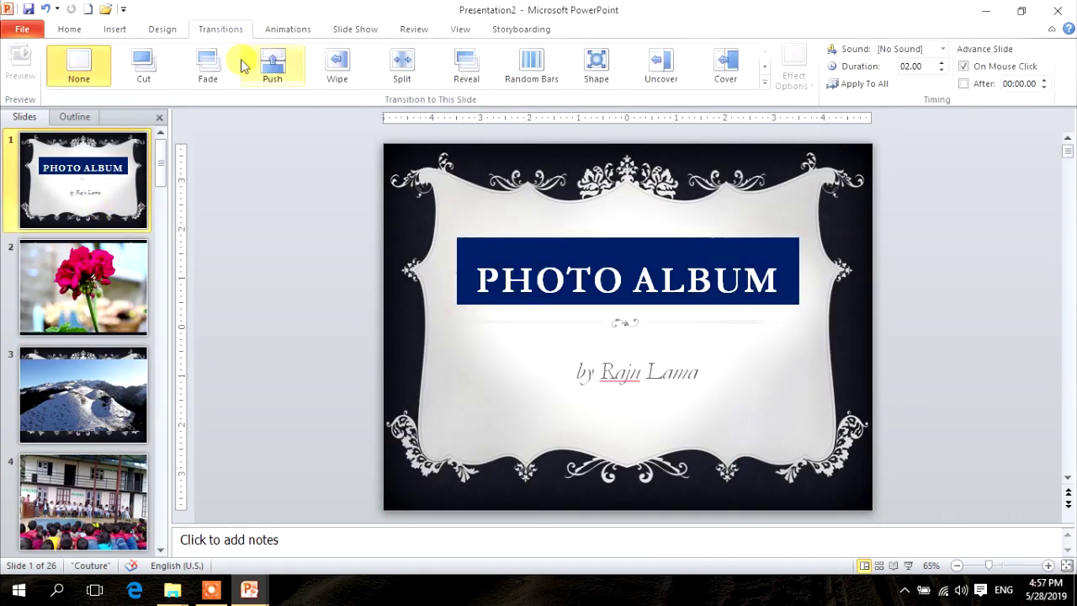
click(765, 84)
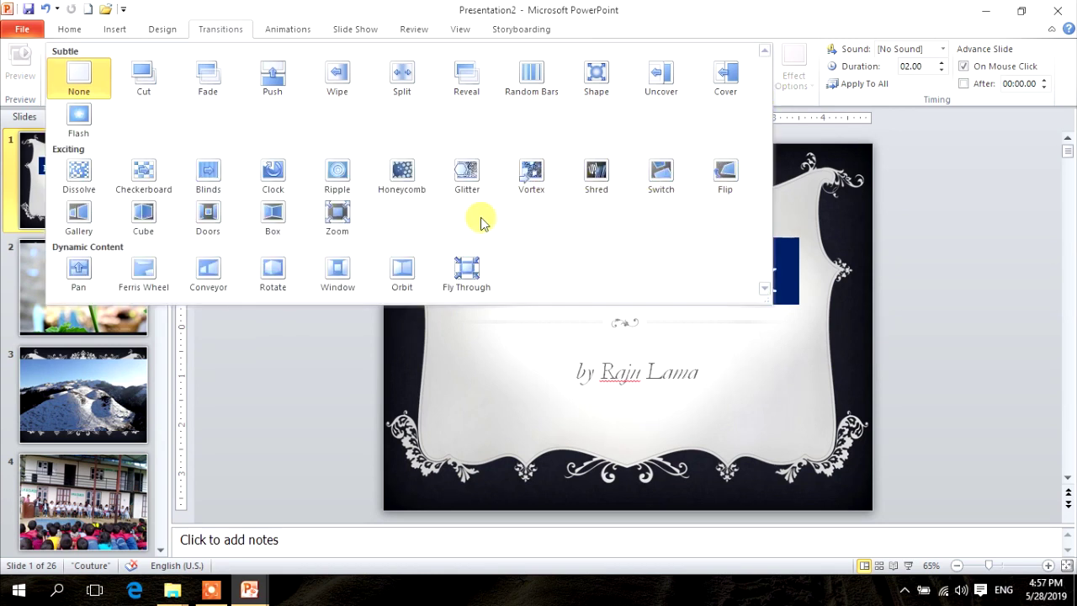
click(295, 84)
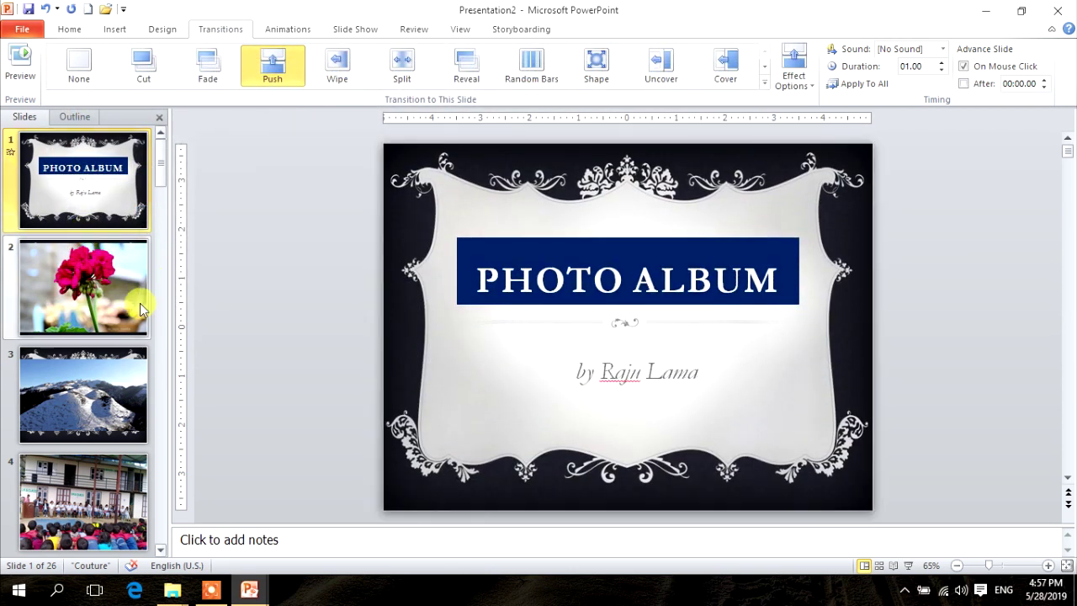
click(141, 310)
click(763, 81)
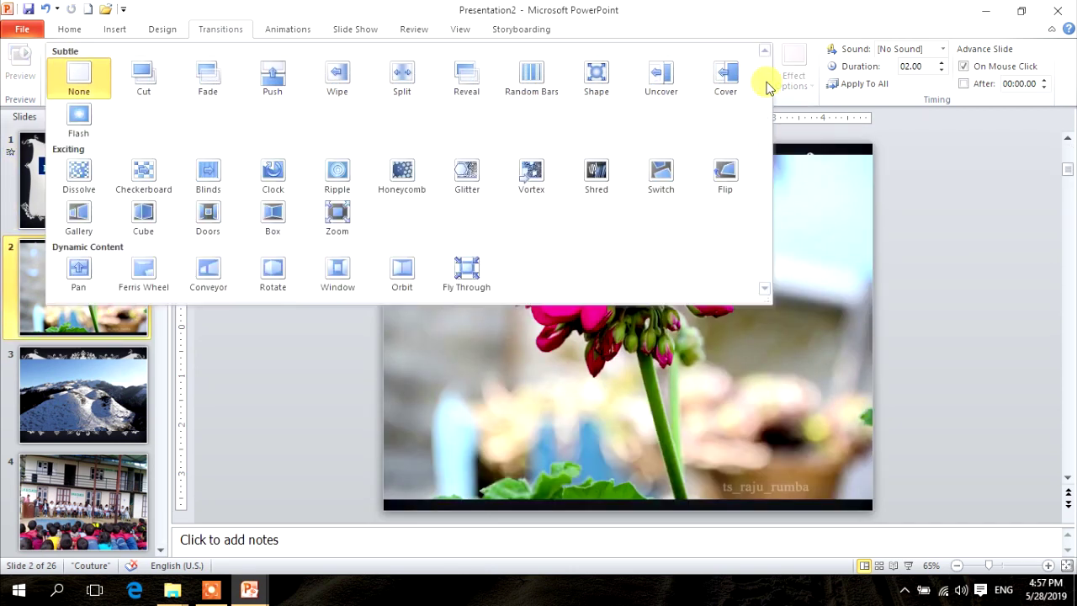
click(715, 178)
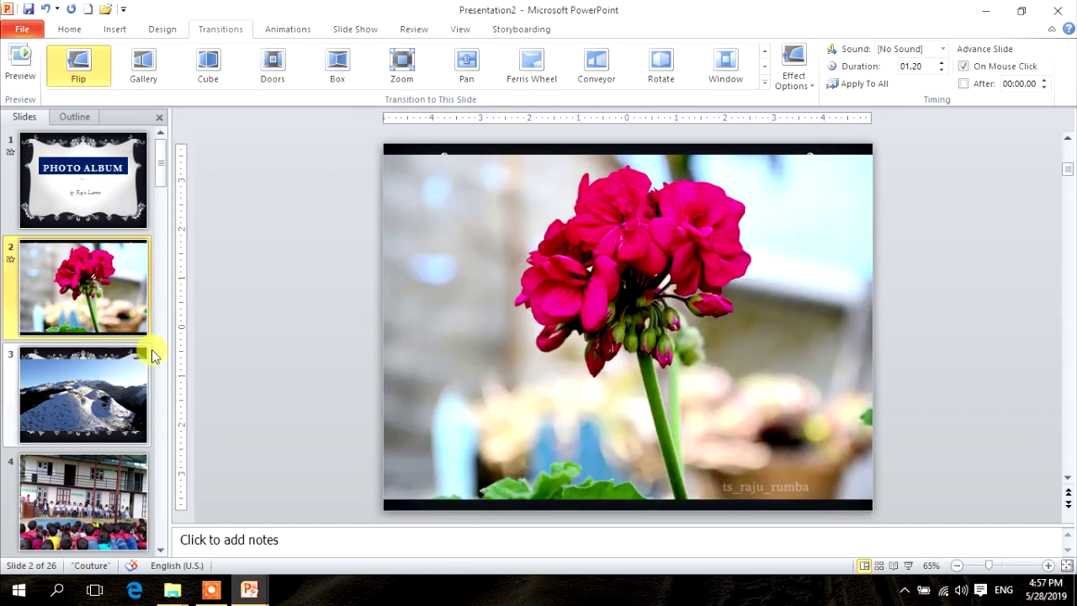
Apply the Switch transition to slide 3 and Glitter to slide 4.
click(139, 391)
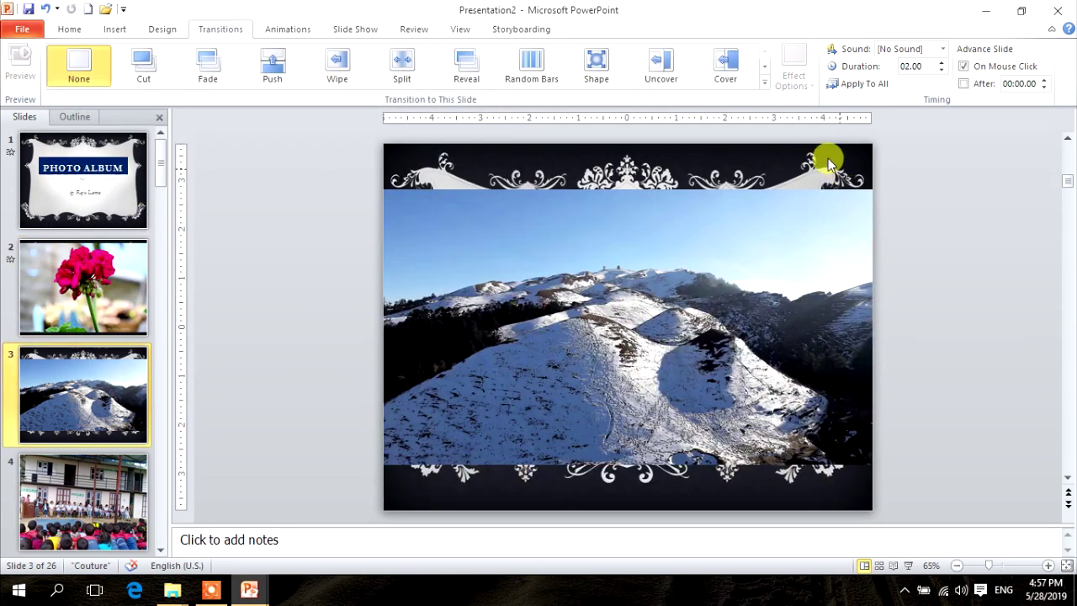
click(765, 86)
click(656, 171)
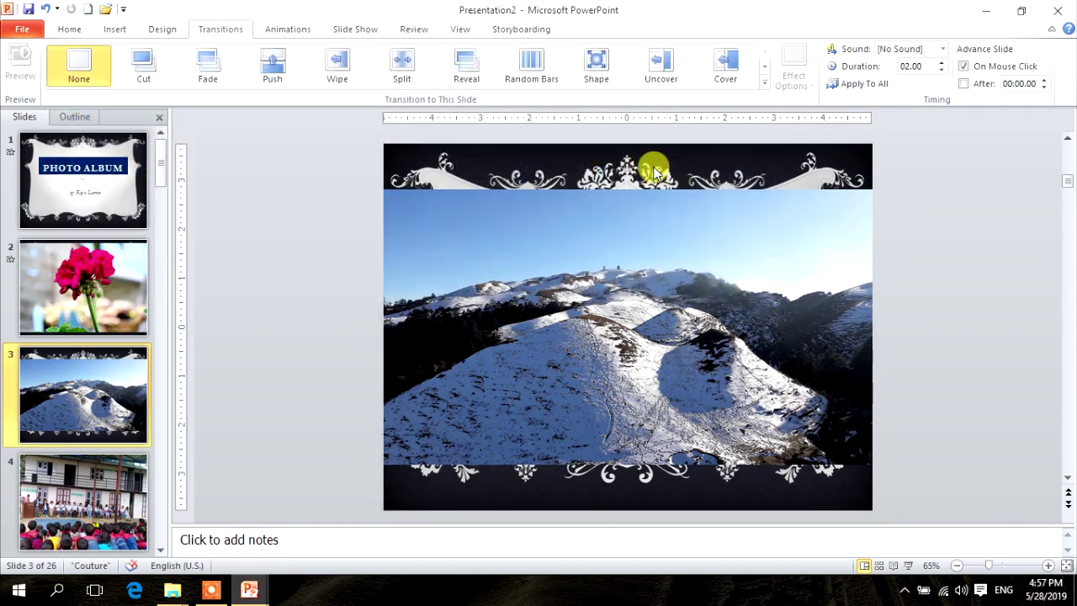
click(101, 496)
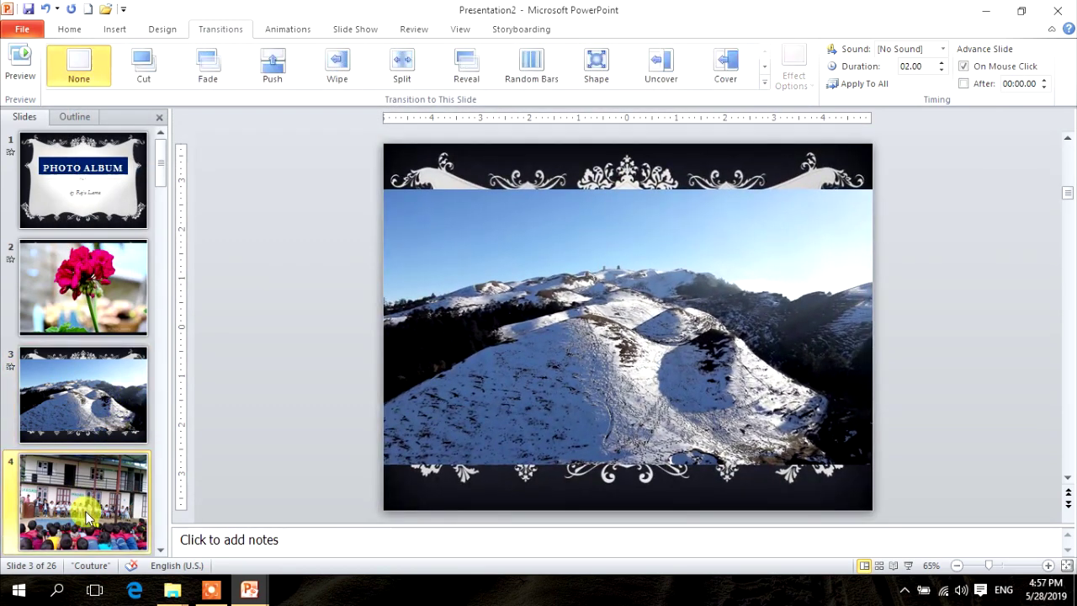
click(764, 86)
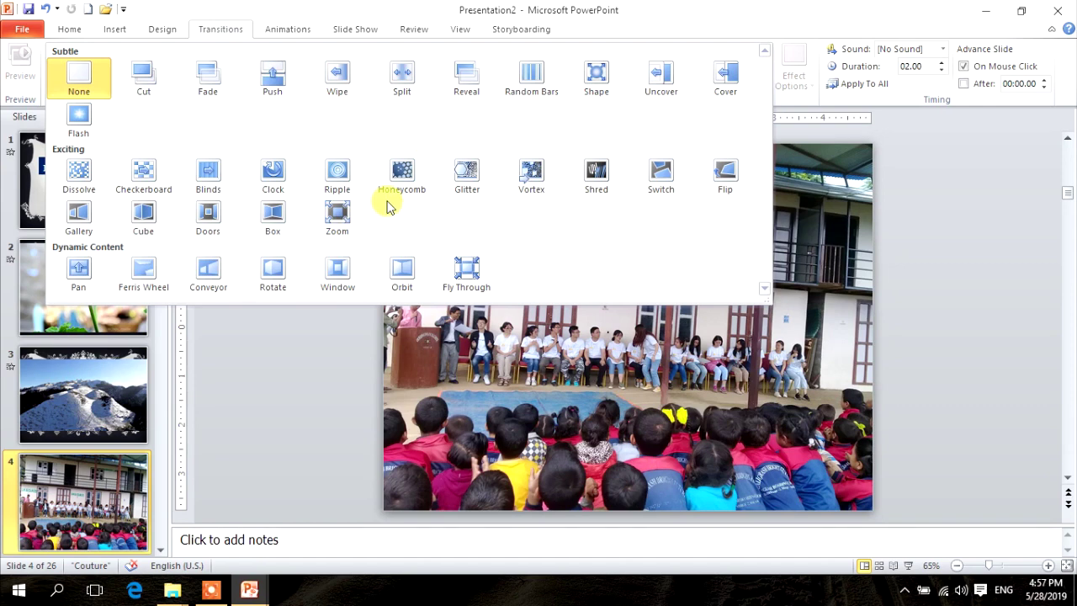
click(380, 228)
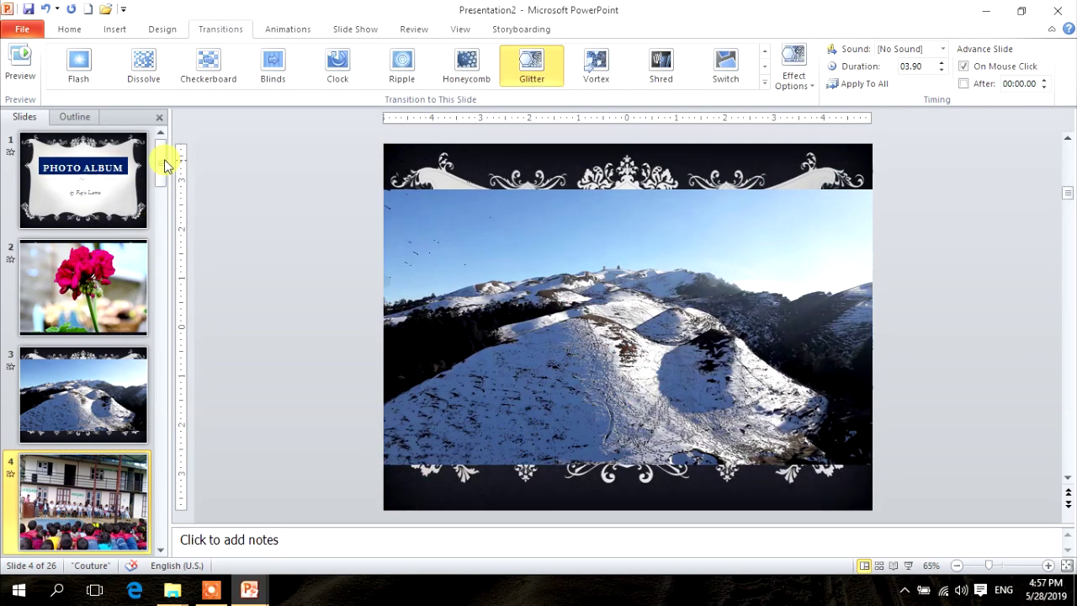
Apply the Shred transition to slide 5 and Dissolve to slide 6.
drag(160, 182, 163, 202)
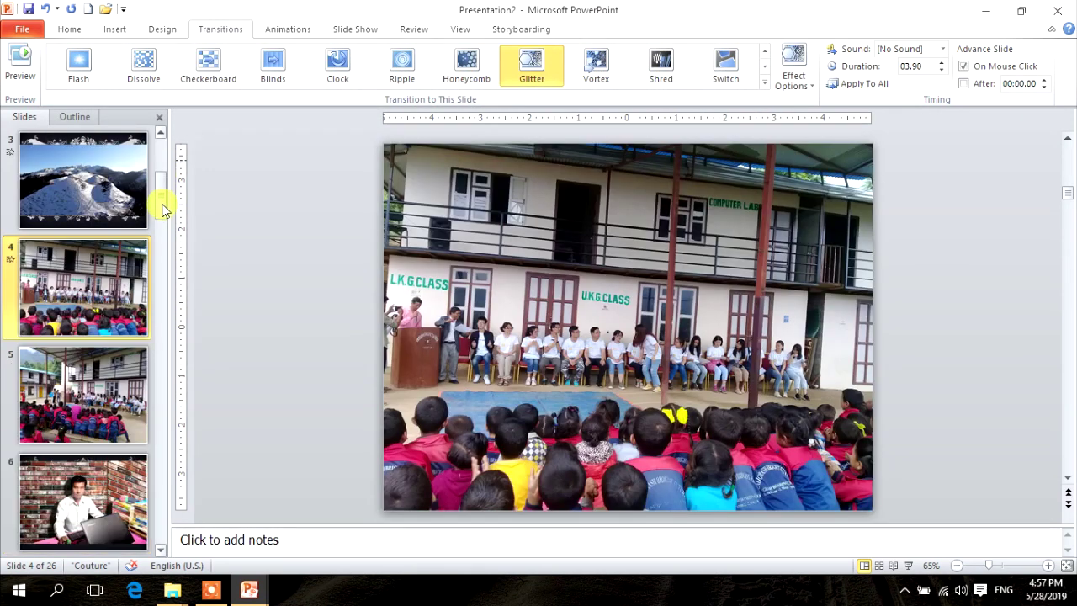
click(99, 389)
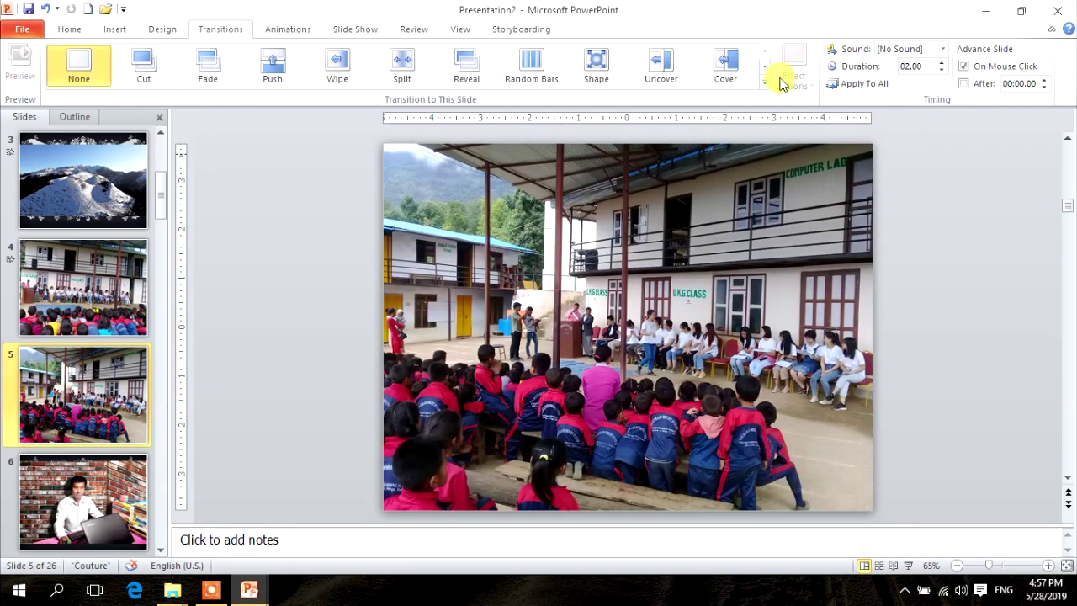
click(763, 82)
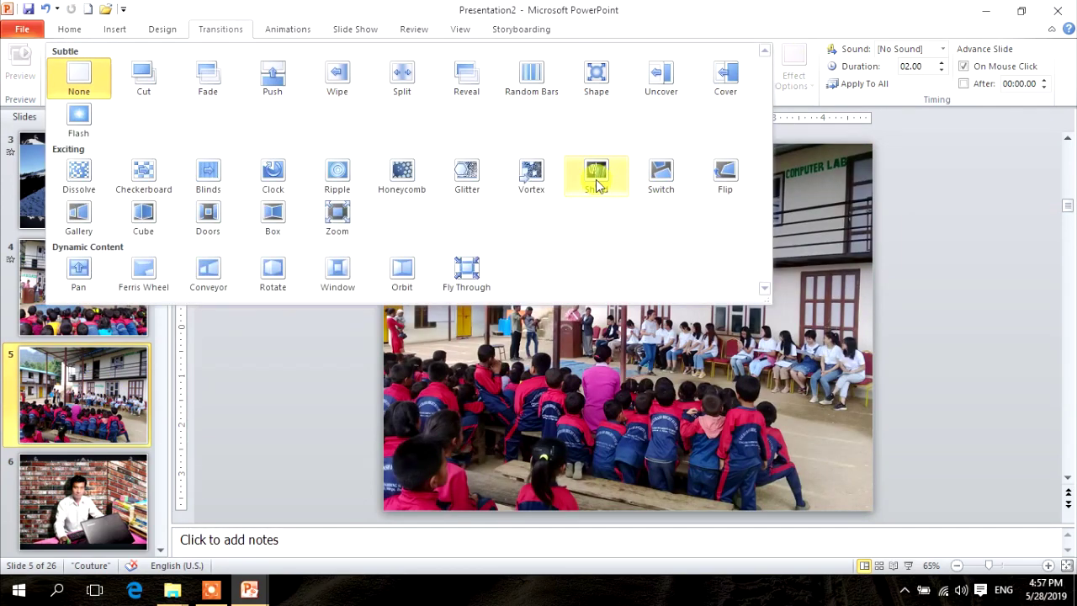
click(596, 186)
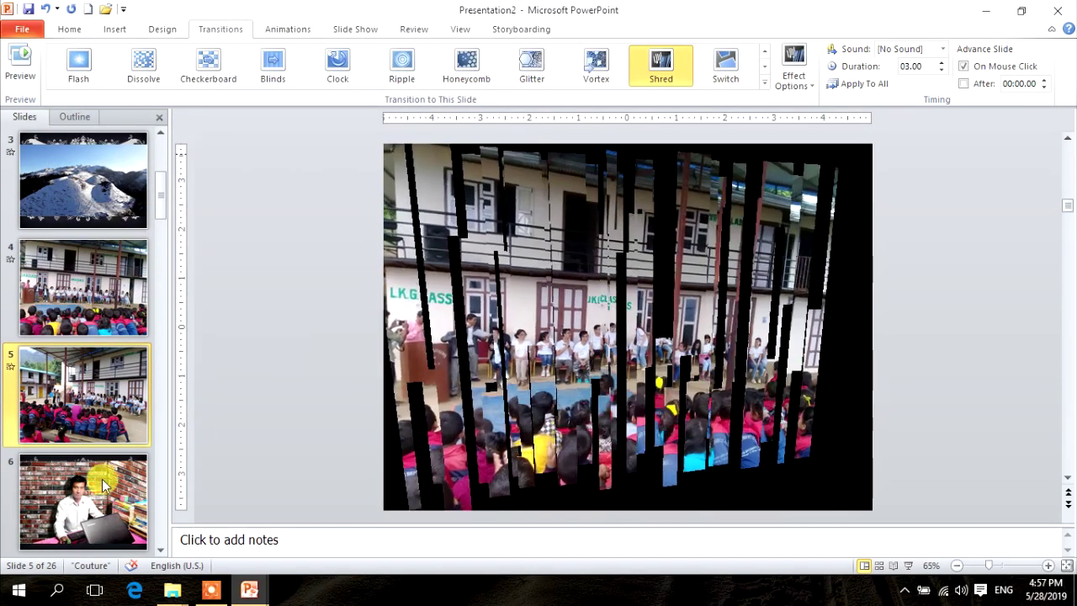
click(92, 496)
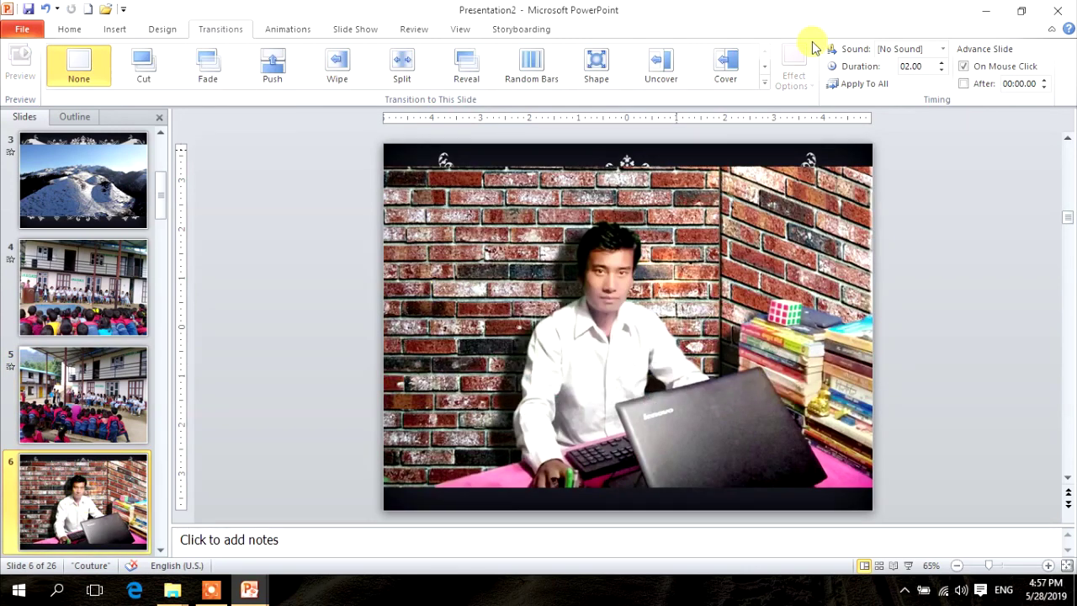
click(765, 86)
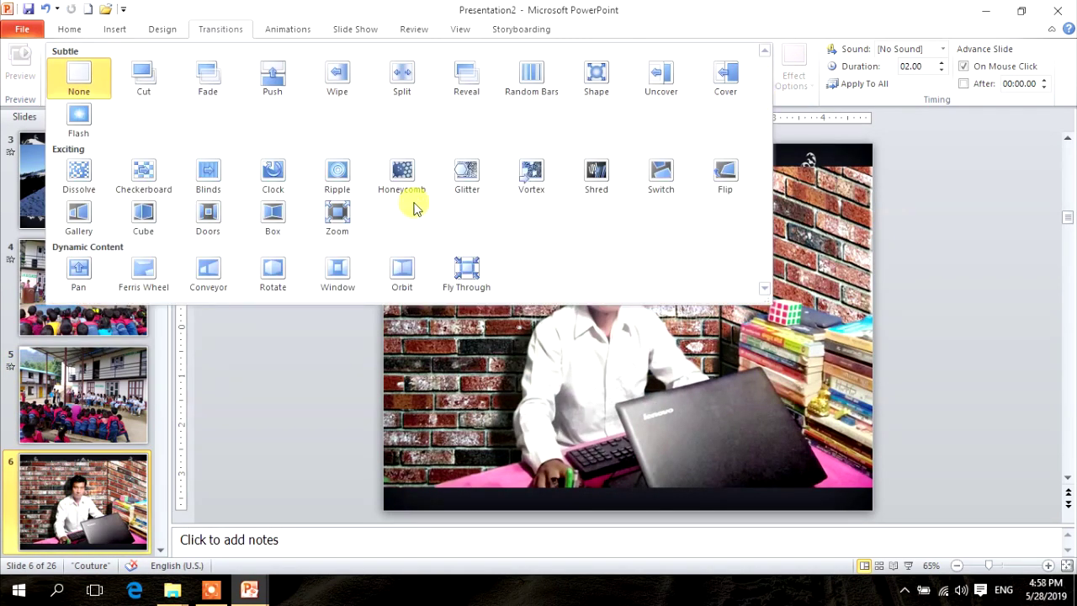
click(84, 176)
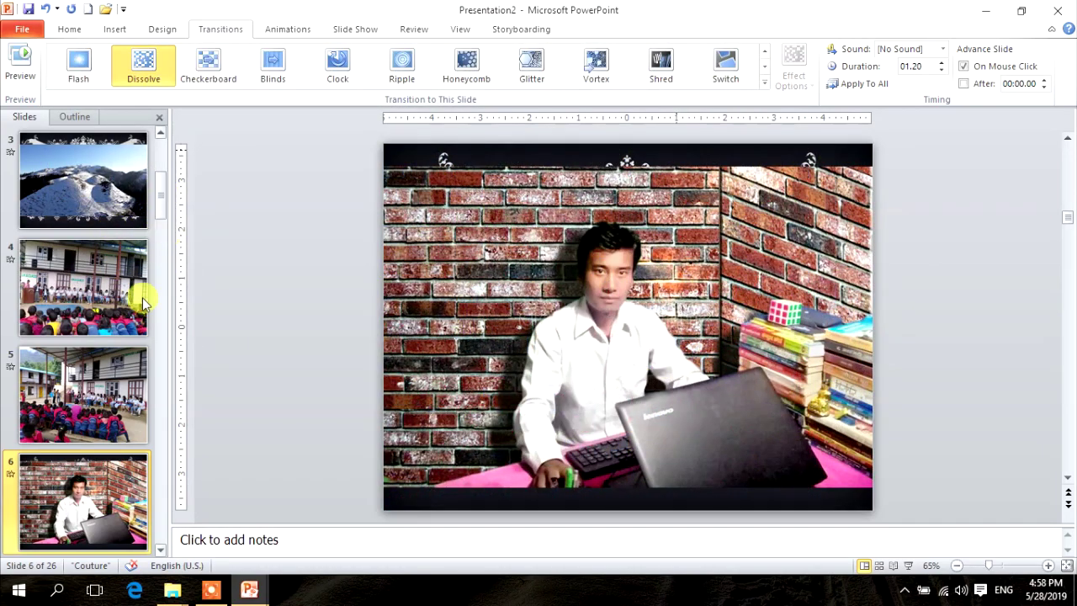
Give slides 8, 9 and 10 the Switch, Glitter and Honeycomb transitions.
key(Down)
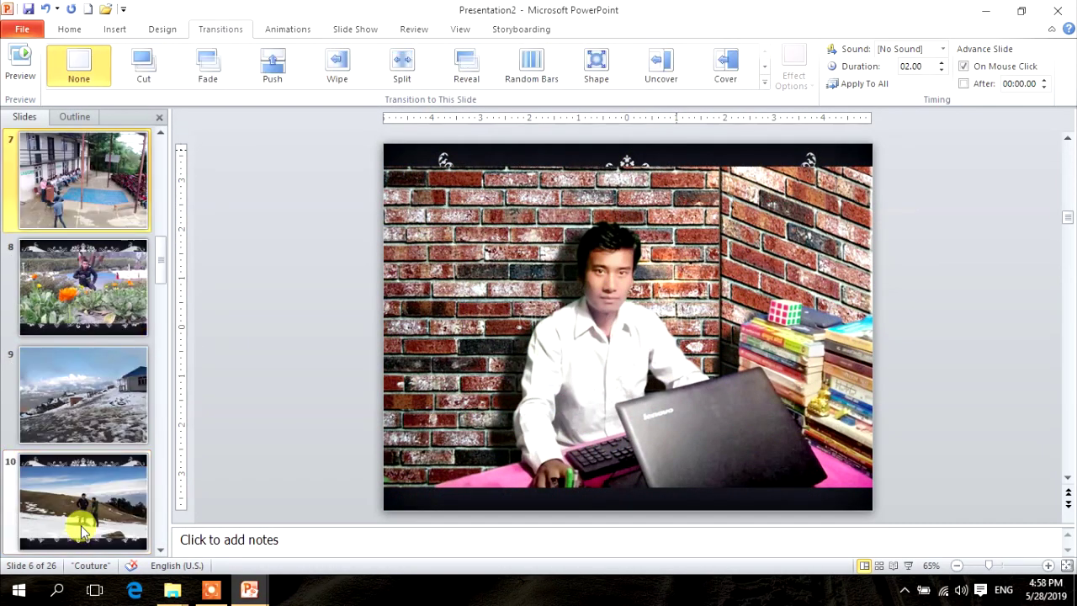
click(77, 285)
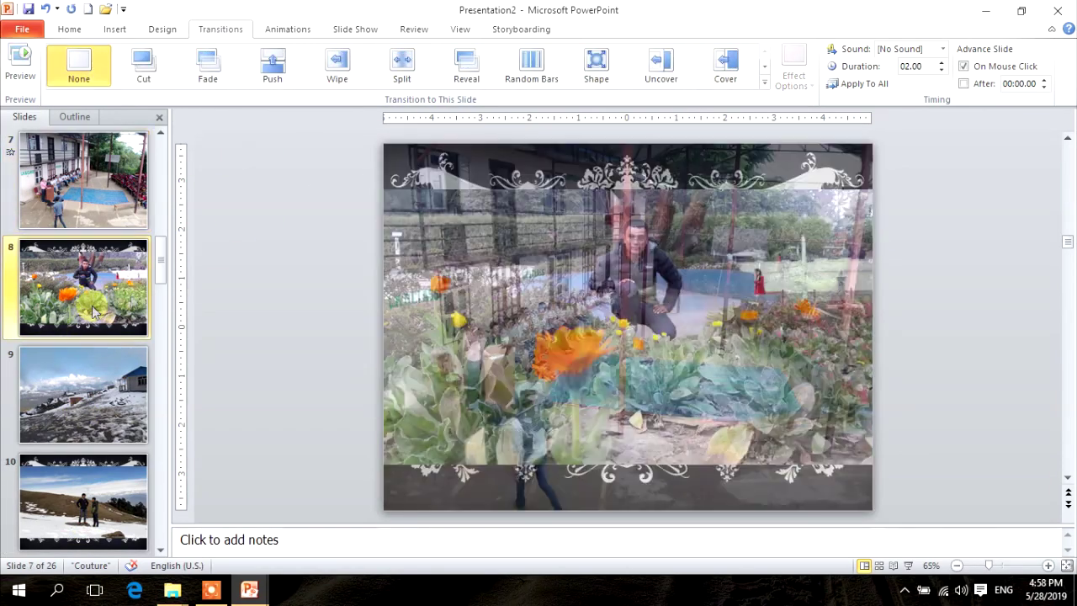
click(764, 83)
click(662, 182)
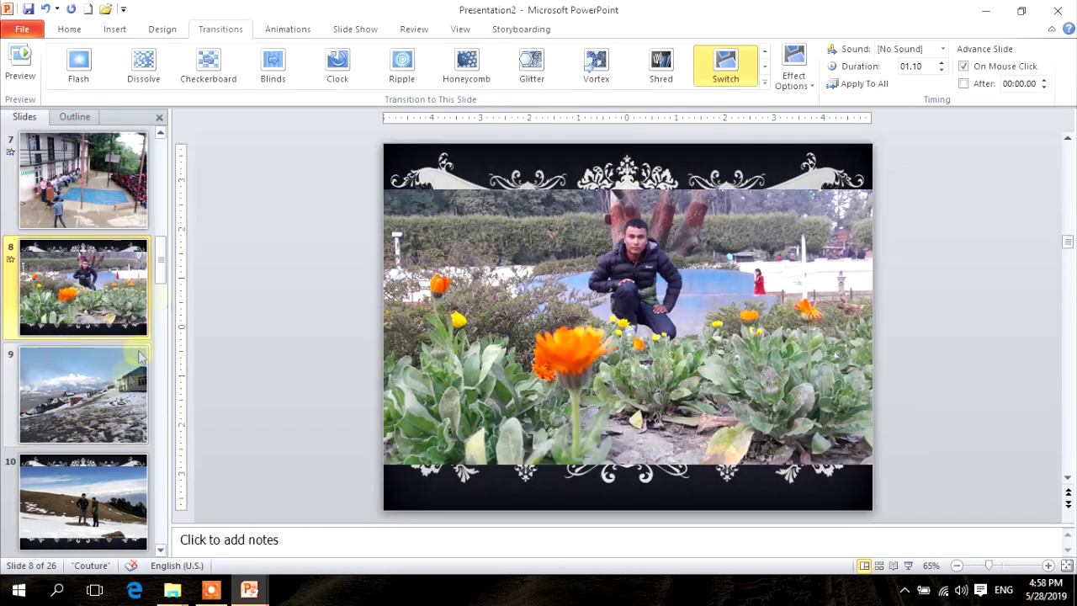
click(84, 396)
click(764, 83)
click(467, 172)
click(94, 513)
click(763, 83)
click(397, 172)
Apply the Ripple transition to slide 11 and Clock to slide 12.
scroll(105, 443, down, 2)
click(104, 443)
click(763, 84)
click(336, 172)
click(84, 496)
click(764, 83)
click(272, 172)
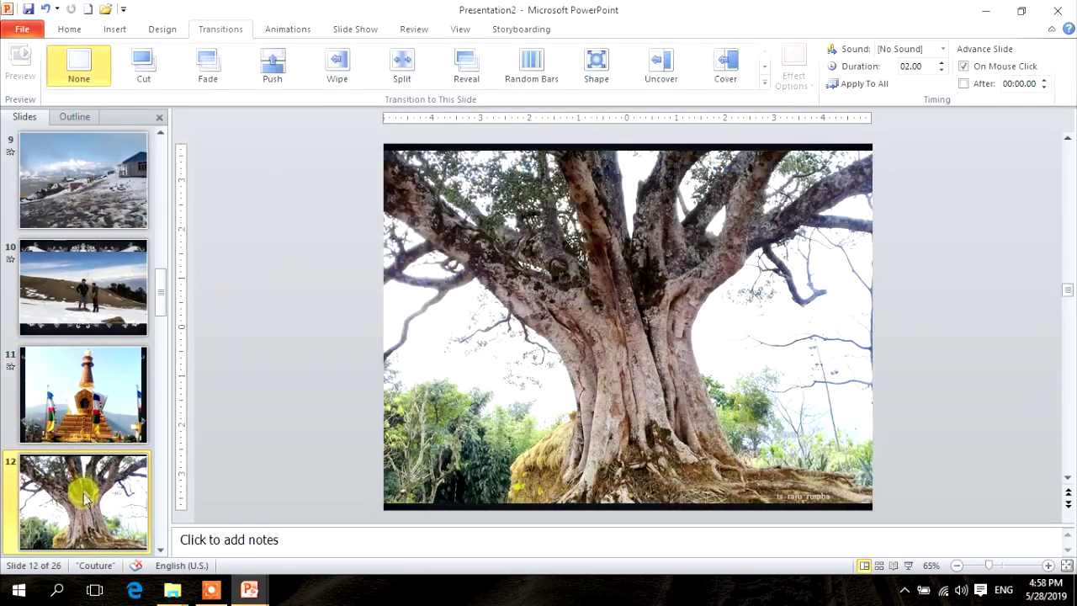
Give slides 13, 14 and 15 the Switch, Vortex and Random Bars transitions.
scroll(84, 493, down, 3)
click(84, 286)
click(764, 83)
click(657, 184)
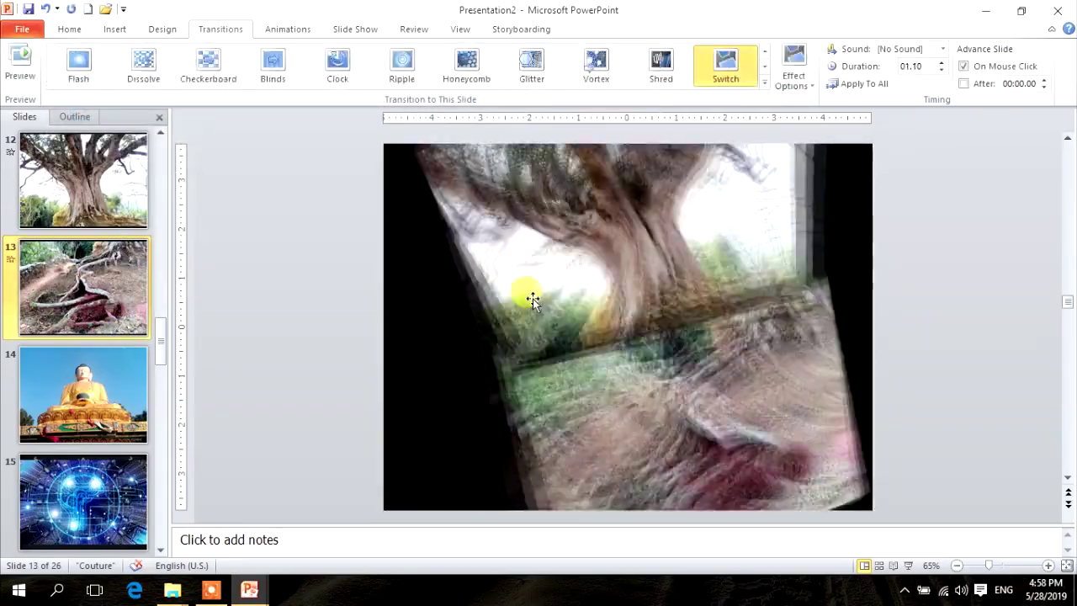
click(84, 395)
click(764, 83)
click(531, 173)
click(210, 592)
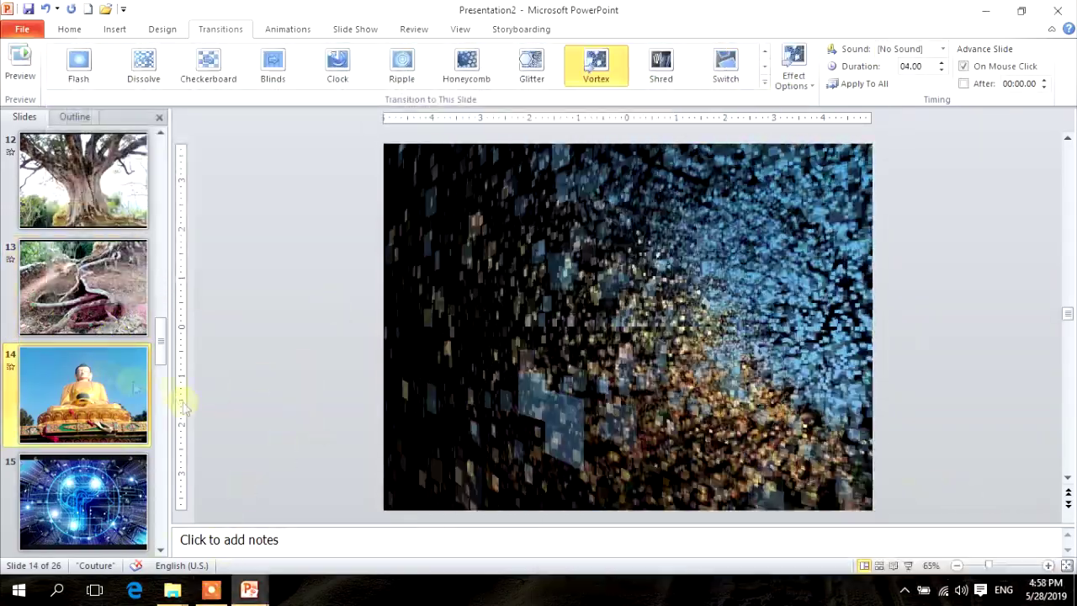
click(85, 500)
click(531, 67)
Apply transitions to slides 16 and 17, and Window to slide 18.
drag(160, 340, 160, 396)
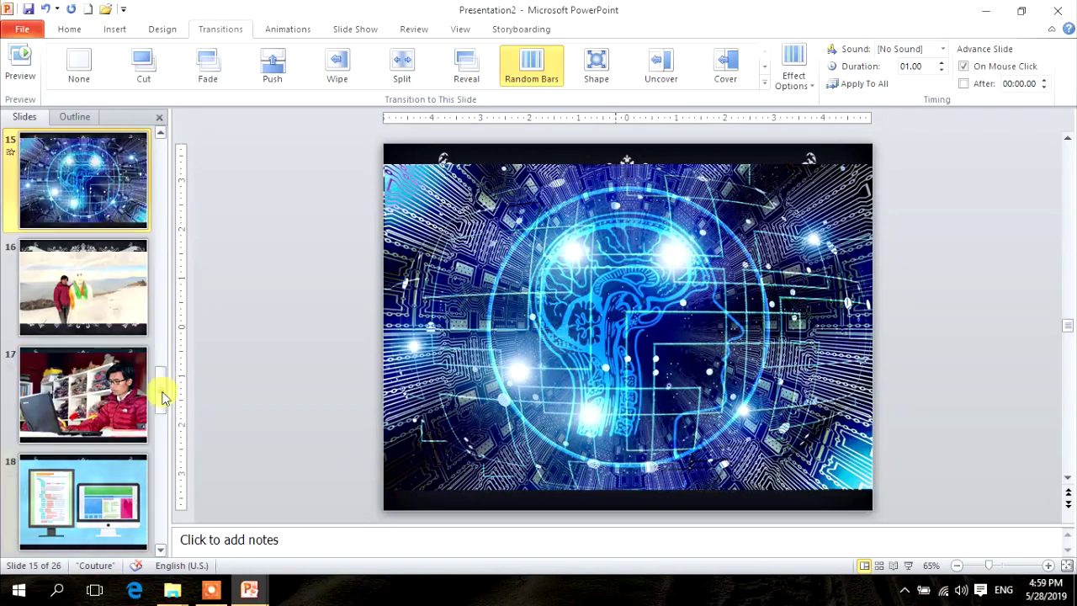
click(85, 286)
click(764, 83)
click(337, 224)
click(88, 402)
click(763, 83)
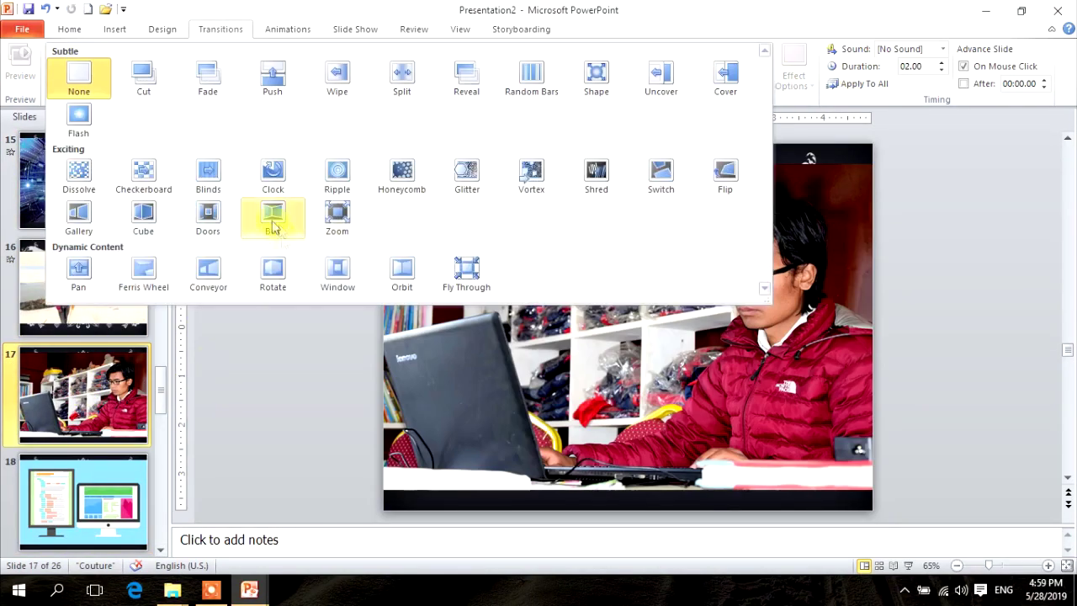
click(84, 500)
click(85, 500)
click(764, 83)
click(336, 257)
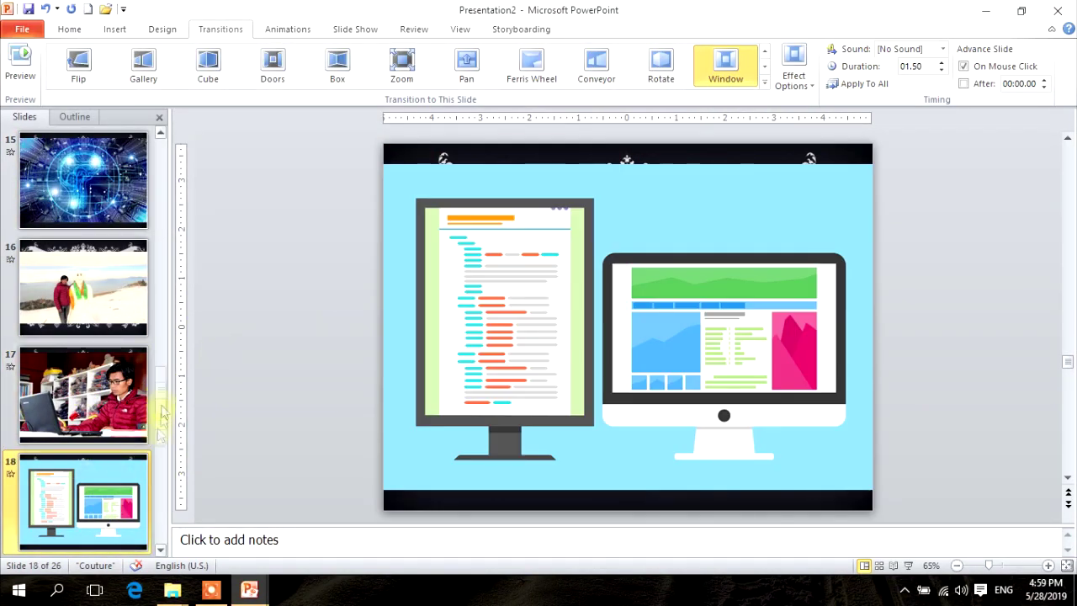
key(Down)
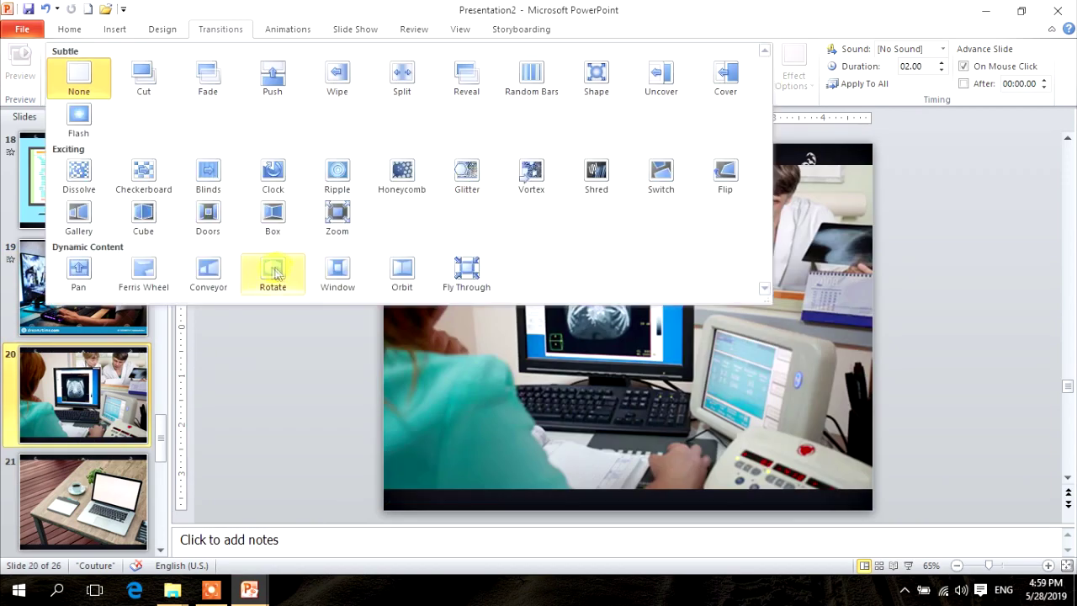
Apply Ferris Wheel to slide 21, Vortex to slide 22 and Box to slide 23.
scroll(479, 254, down, 1)
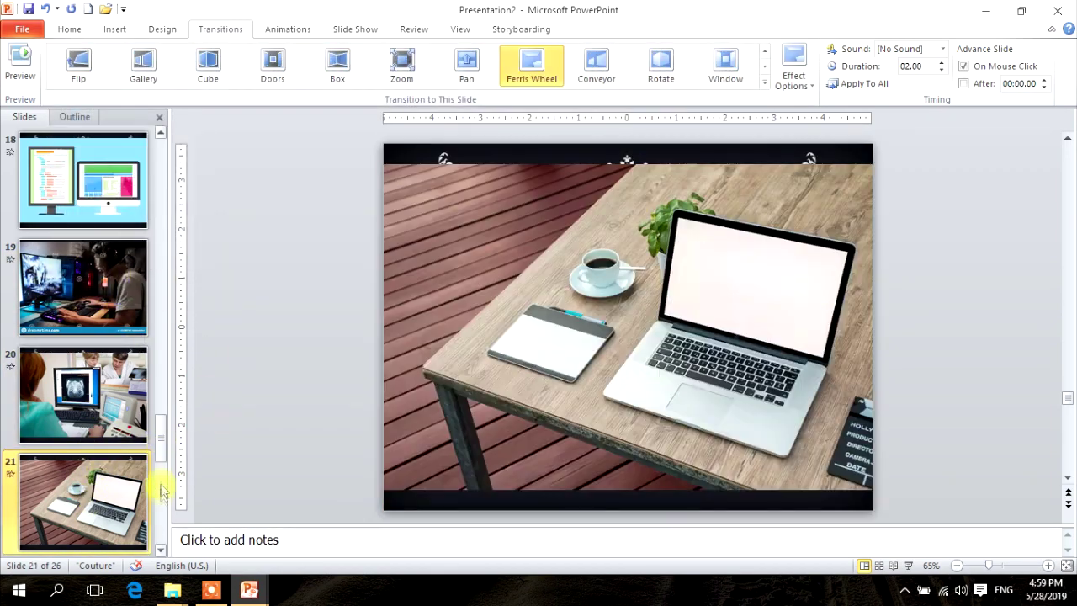
click(157, 480)
click(160, 132)
click(118, 187)
scroll(108, 205, up, 1)
click(109, 194)
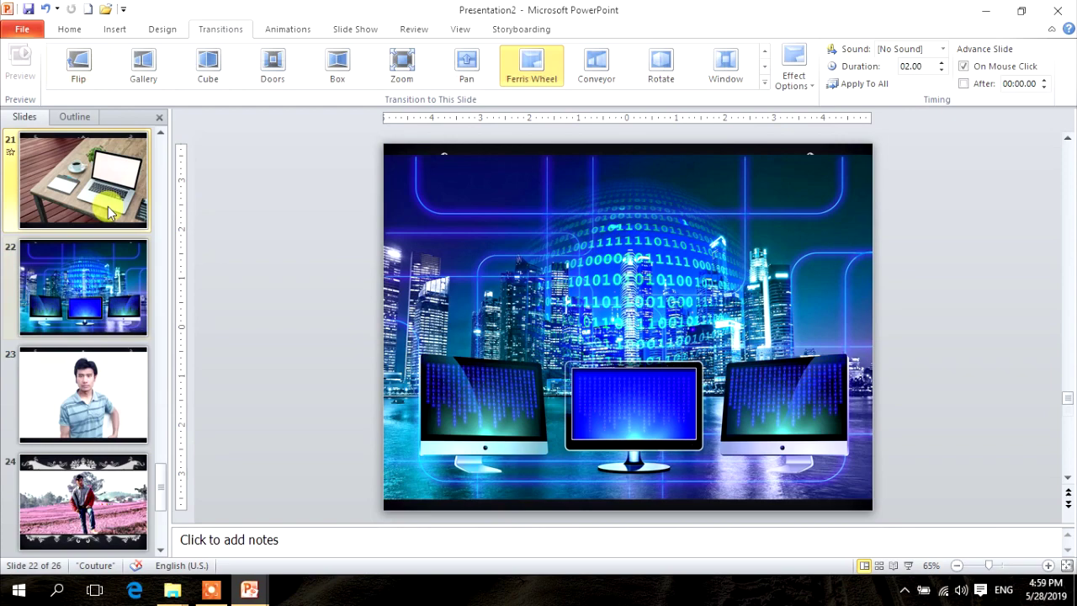
click(84, 286)
click(763, 84)
click(533, 246)
click(113, 414)
Apply Gallery to slide 24, Zoom to slide 25 and Cover to slide 26.
click(764, 84)
click(272, 218)
click(84, 500)
click(763, 86)
click(78, 217)
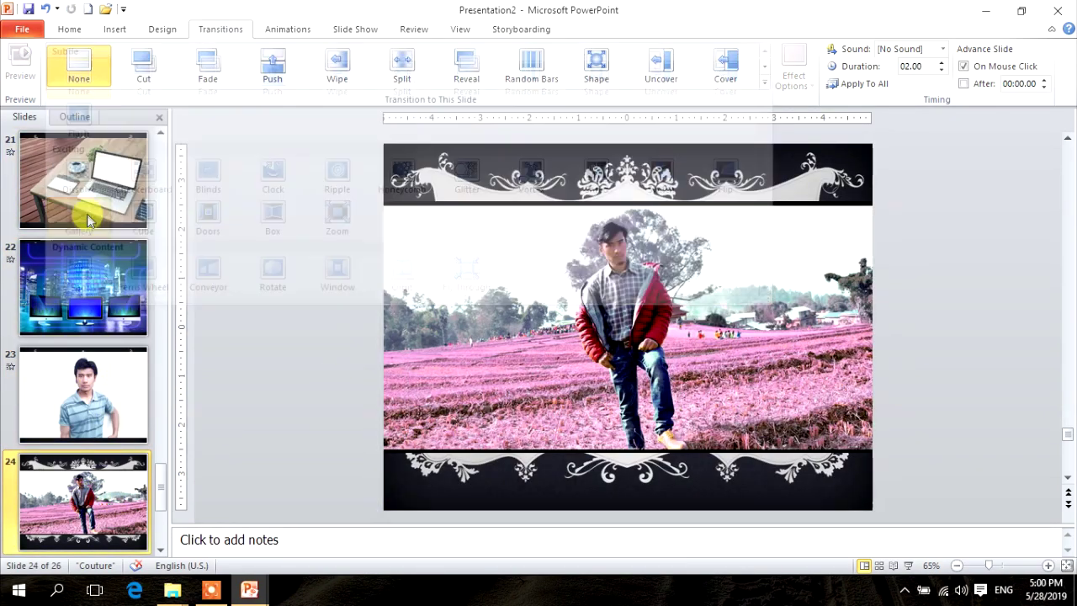
click(160, 550)
click(84, 501)
click(763, 83)
click(337, 218)
click(160, 551)
click(84, 500)
click(725, 63)
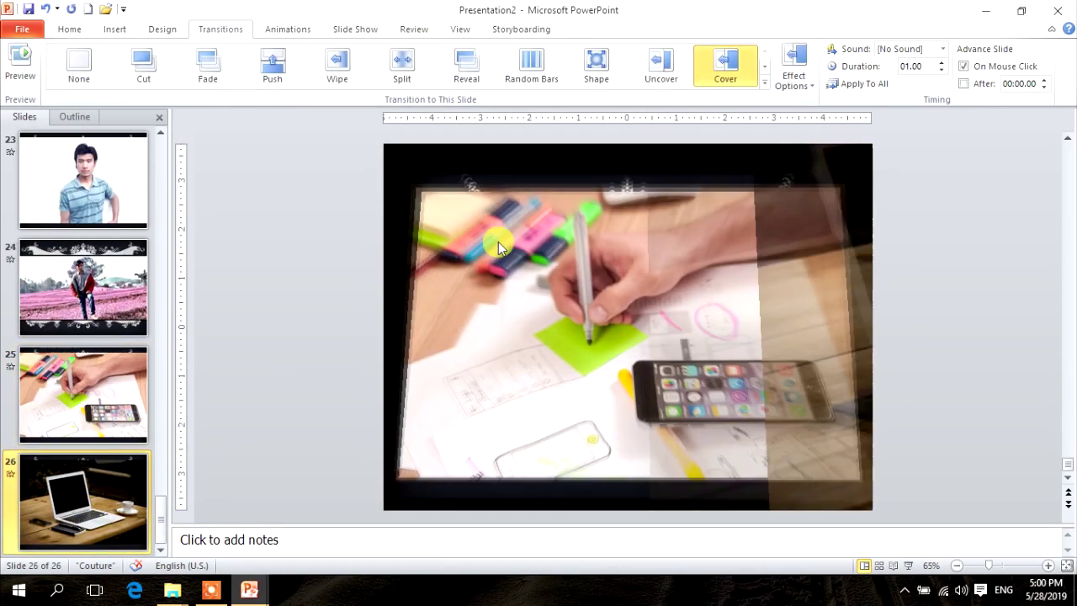
Add a new slide 27 and draw a text box in its upper middle.
key(ctrl+m)
click(71, 29)
click(118, 30)
click(413, 65)
drag(501, 258, 791, 399)
Type 'The End !!' in the text box and enlarge its font.
text(The End )
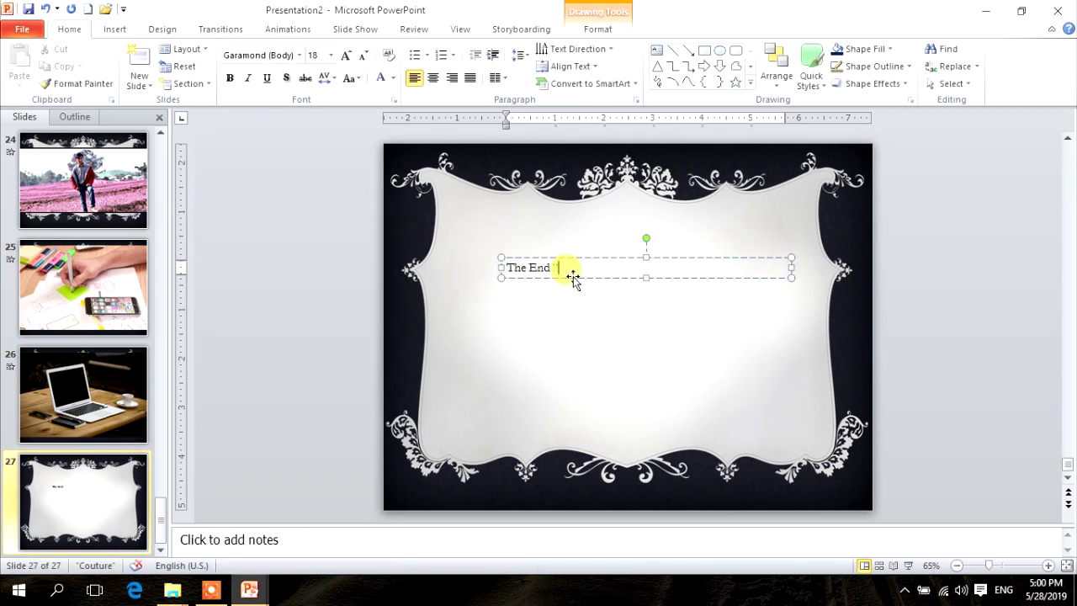
text(!!)
key(ctrl+a)
key(ctrl+shift+period)
key(ctrl+shift+period)
key(ctrl+shift+period)
key(ctrl+shift+period)
key(ctrl+shift+period)
key(ctrl+shift+period)
key(ctrl+shift+period)
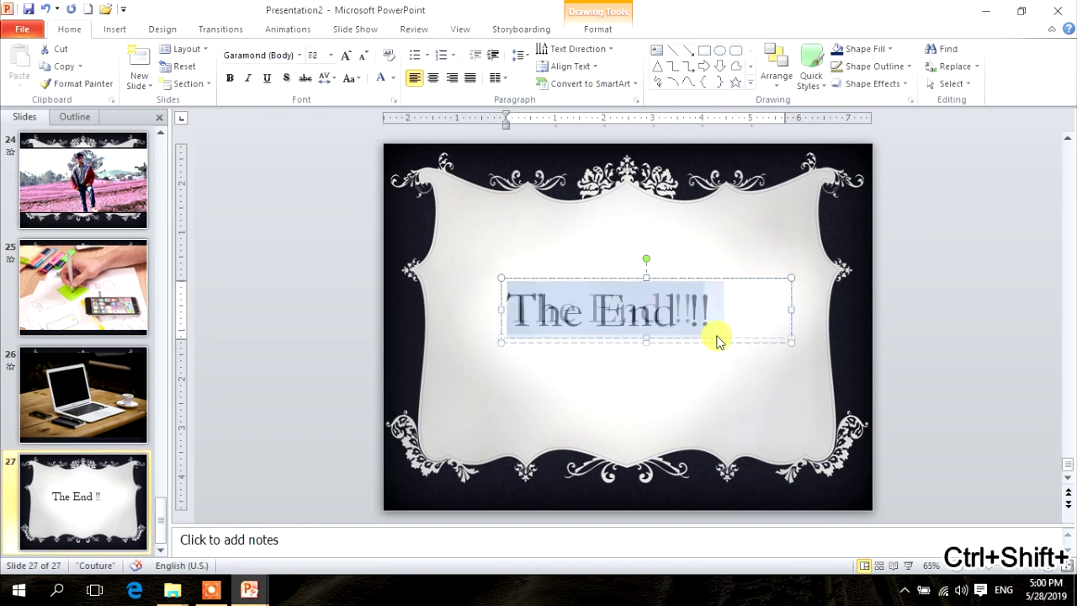
click(711, 305)
click(233, 426)
click(154, 303)
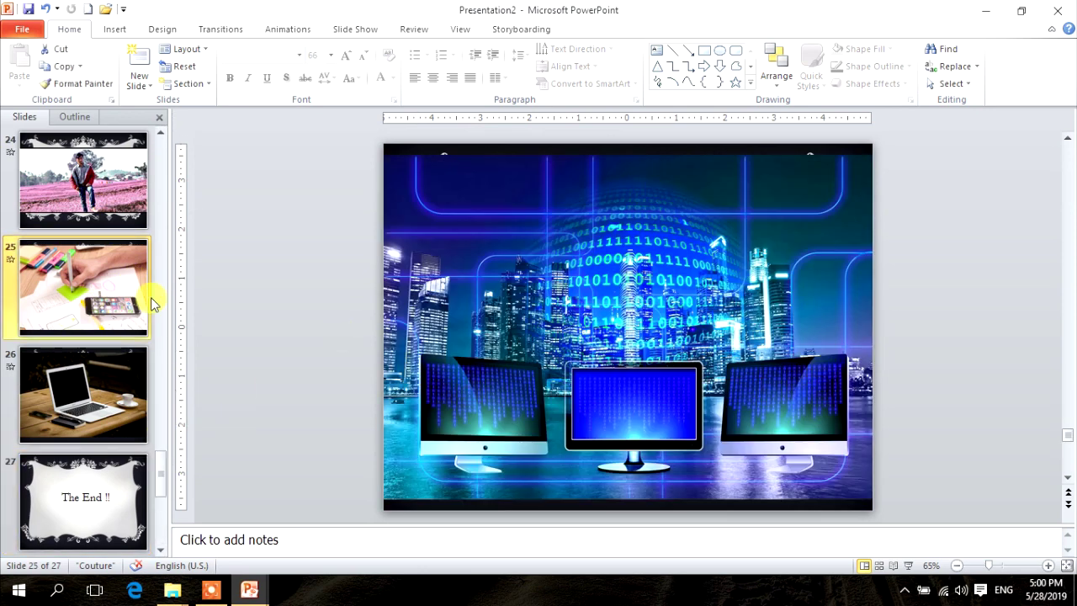
scroll(148, 298, up, 15)
scroll(149, 373, down, 1)
scroll(158, 367, up, 1)
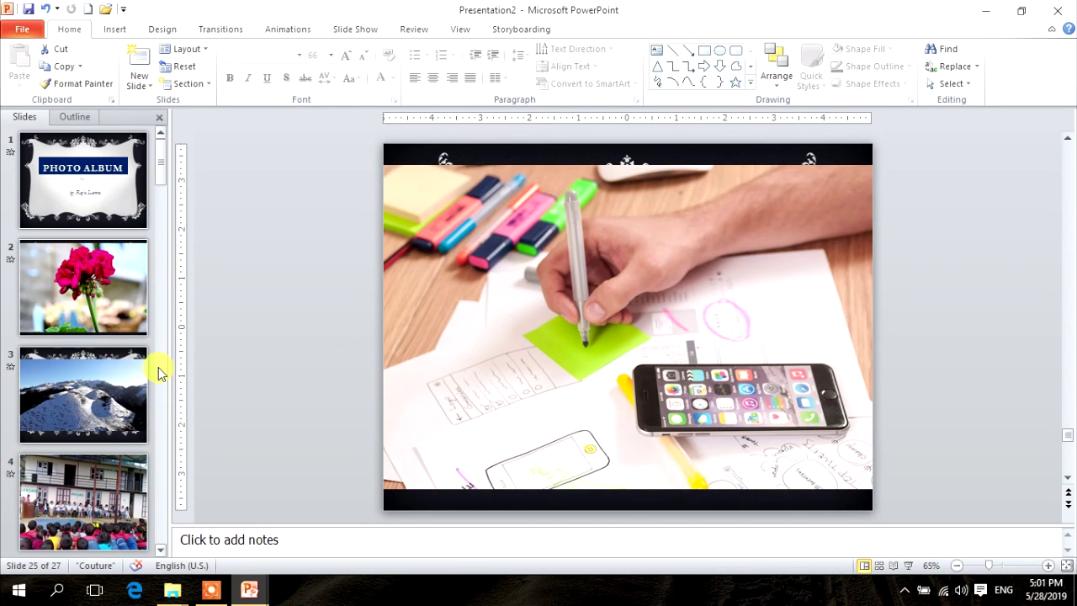
click(118, 319)
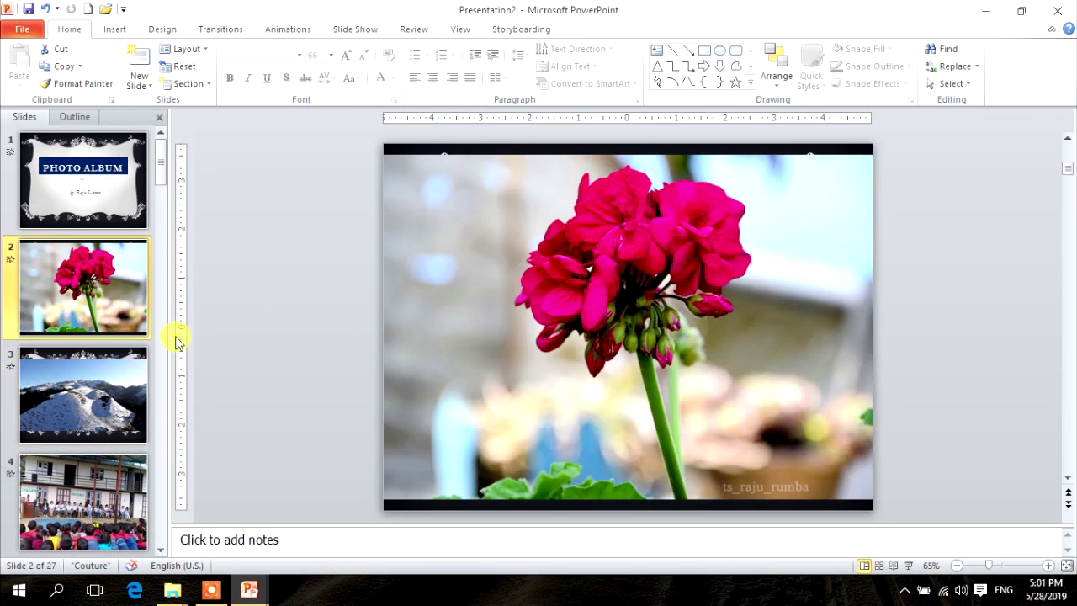
key(Down)
key(Down)
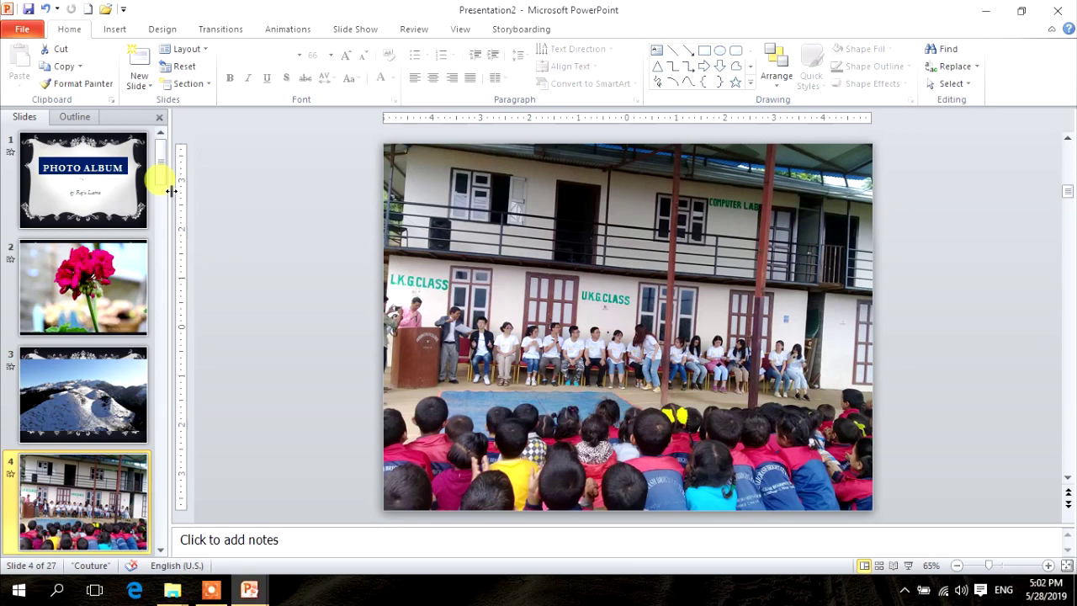
click(98, 207)
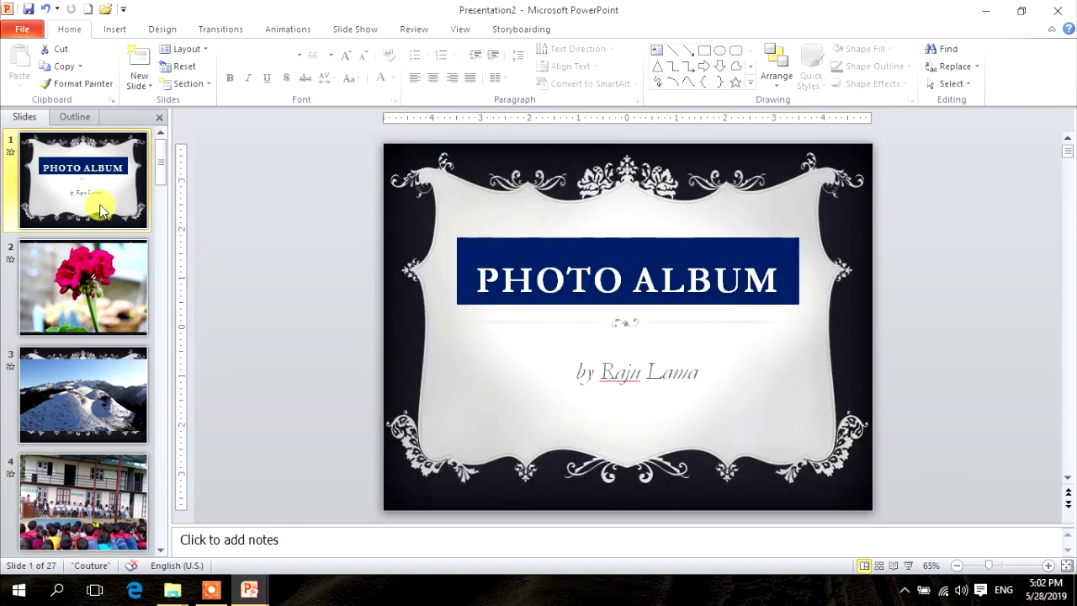
click(102, 196)
click(127, 268)
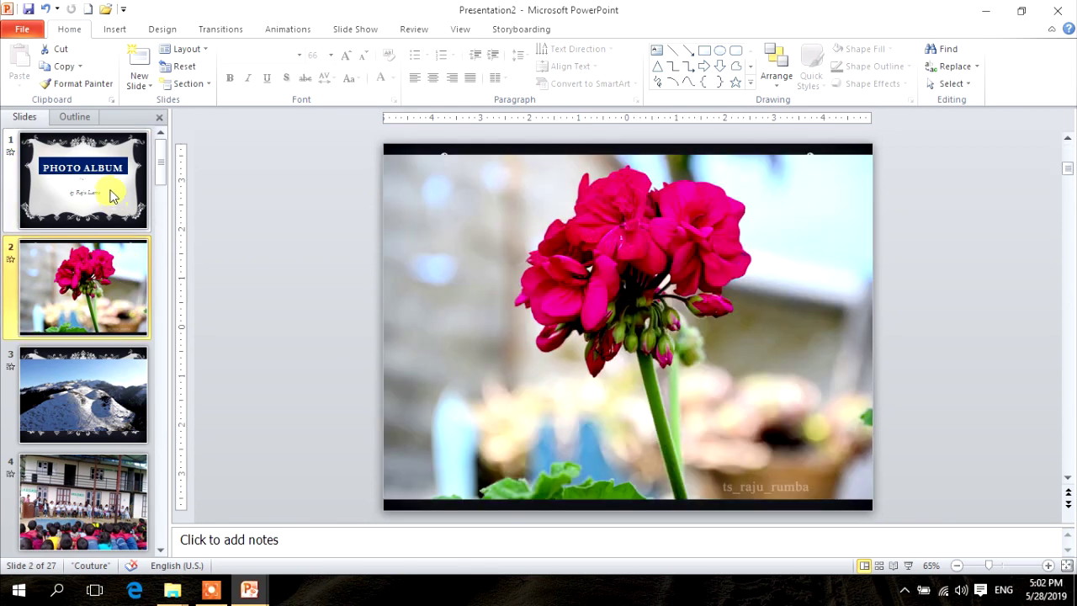
drag(112, 195, 85, 515)
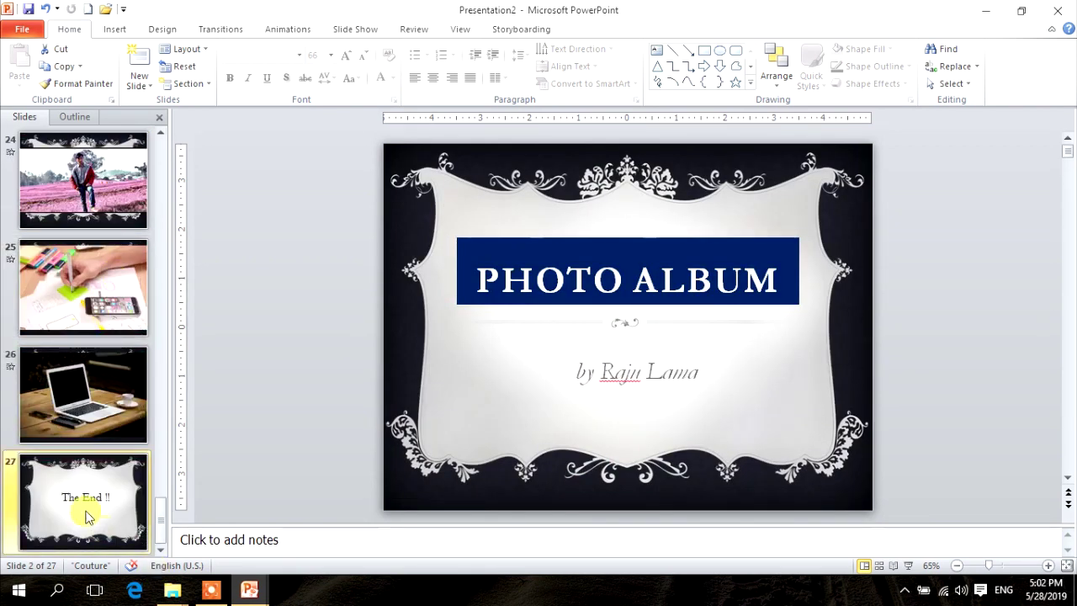
click(85, 516)
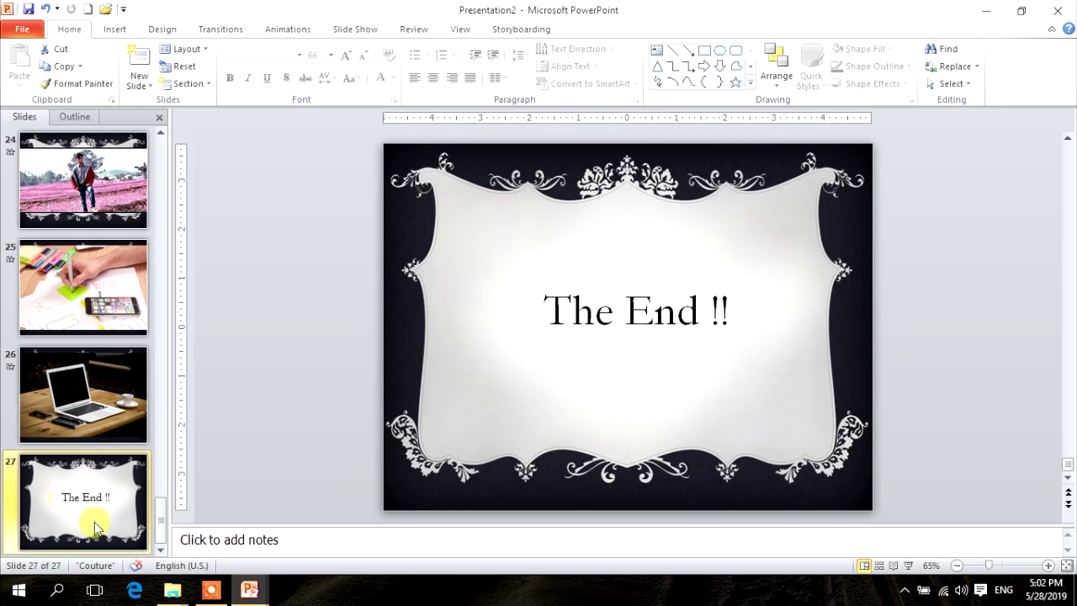
click(125, 404)
scroll(129, 337, up, 1)
scroll(128, 331, up, 5)
scroll(127, 319, up, 5)
scroll(123, 312, up, 5)
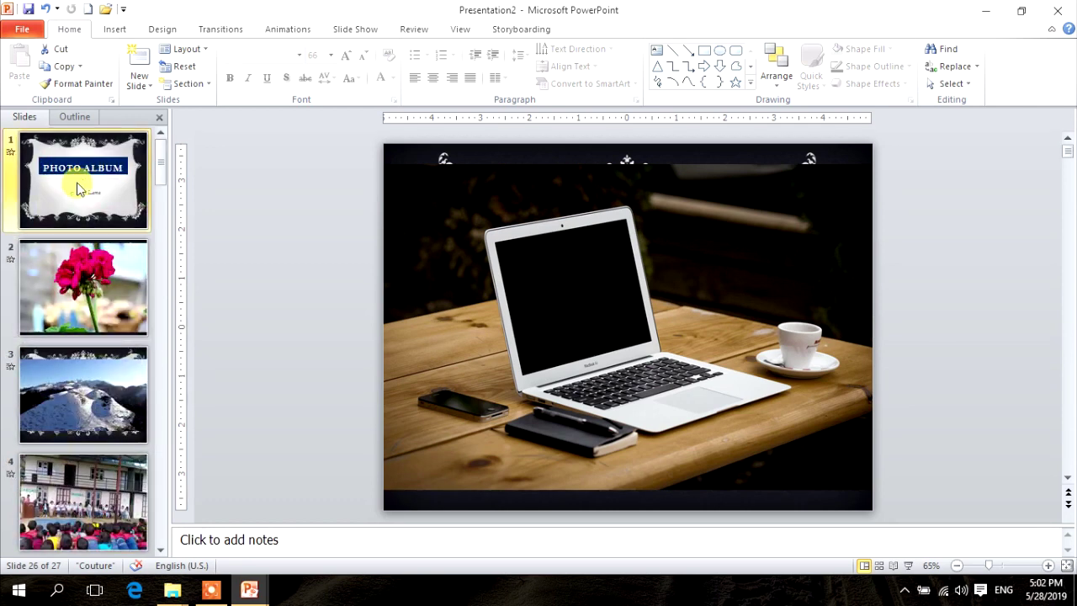
click(79, 183)
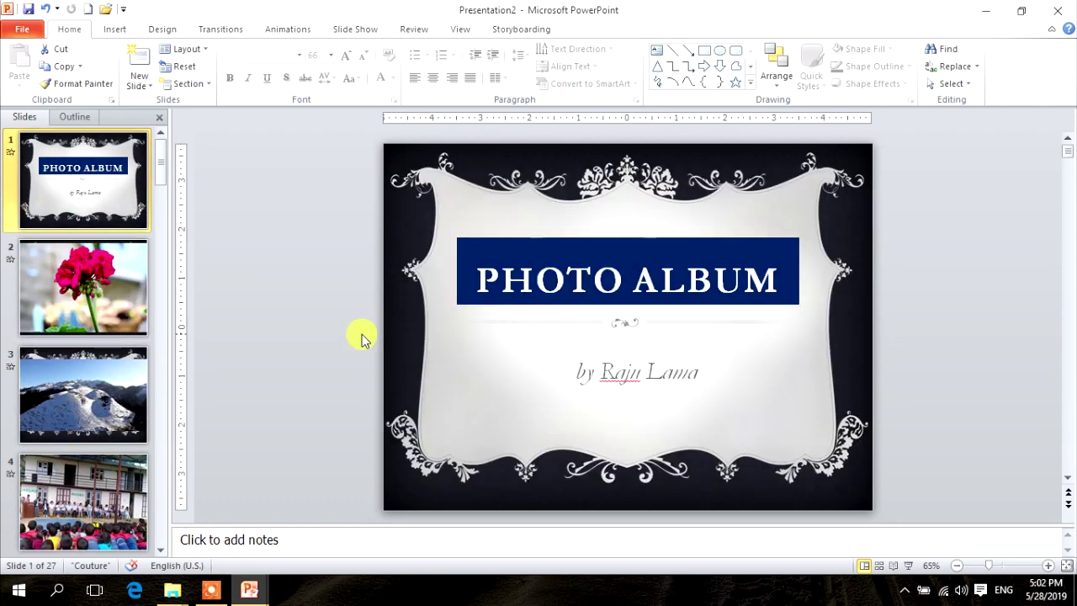
key(F5)
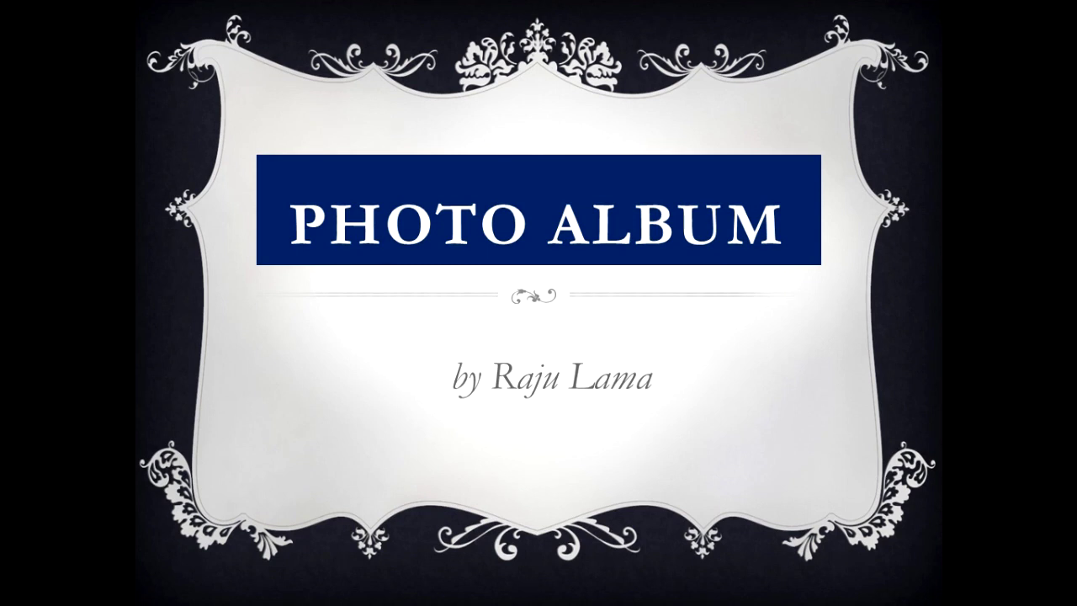
Advance the show past the flower and snowy mountain slides, then exit to editing.
click(745, 497)
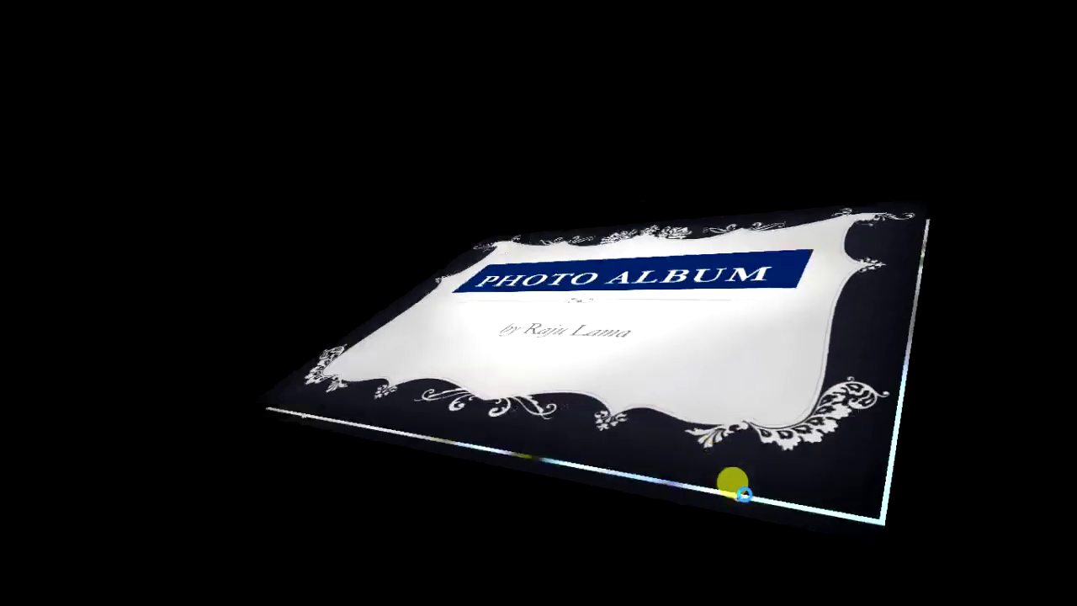
click(744, 495)
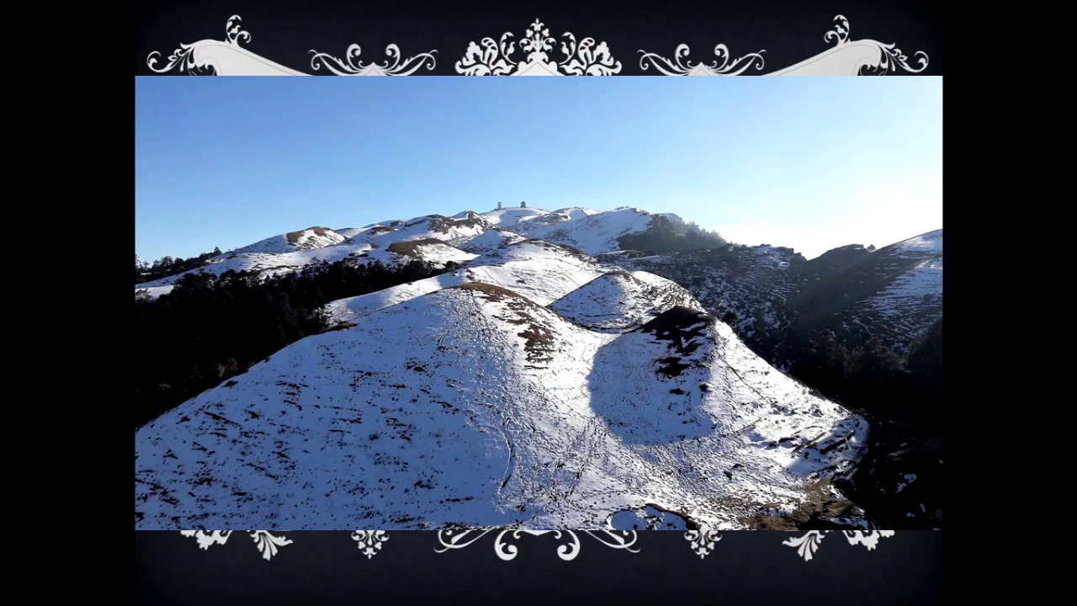
key(Escape)
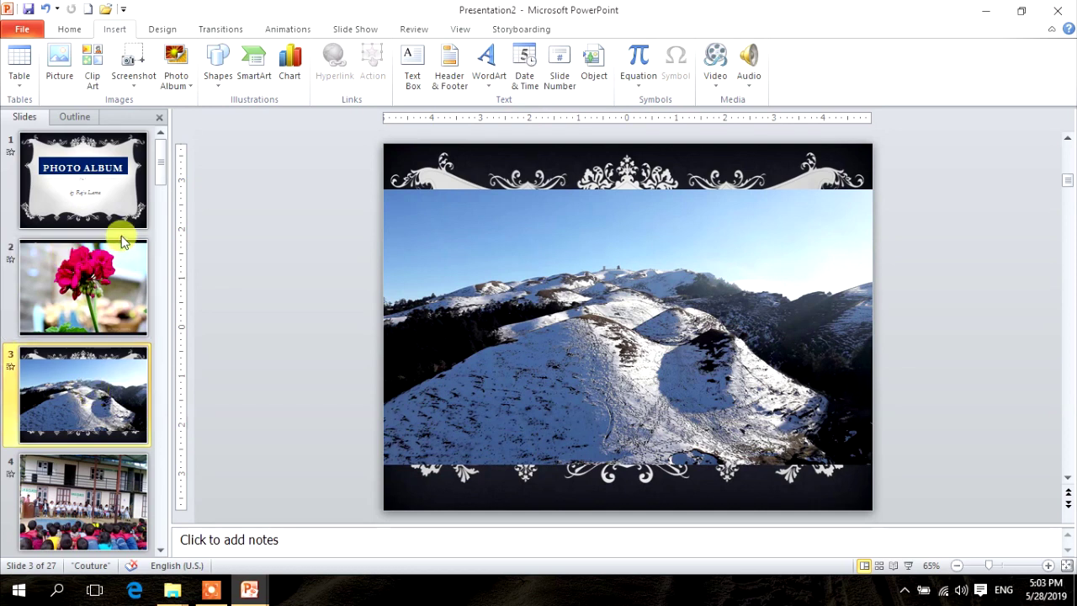
Select all slides and set them to advance after 00:03.00 instead of On Mouse Click.
click(118, 183)
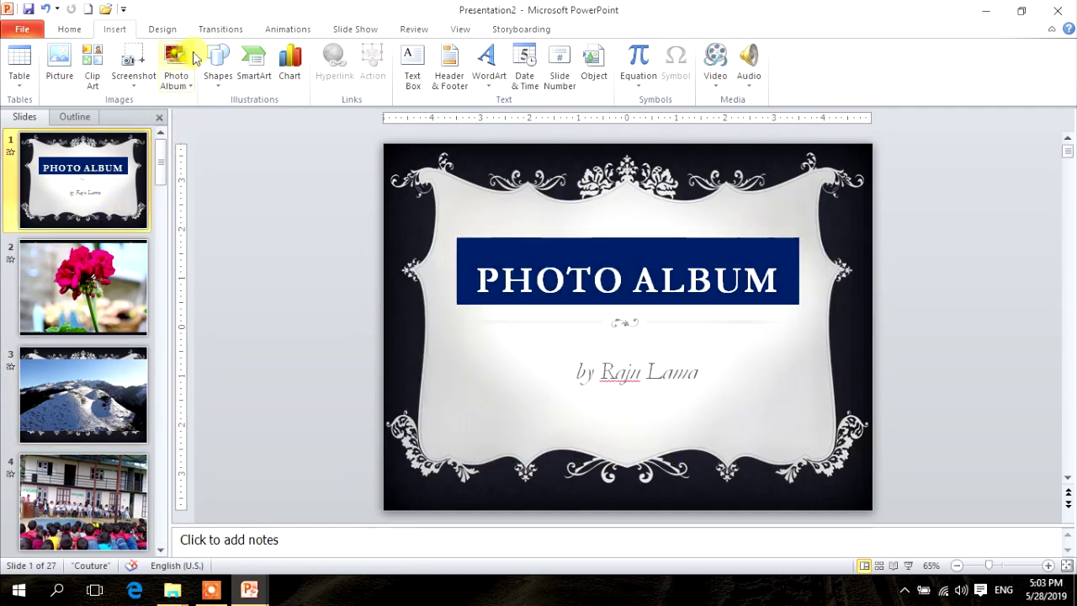
click(219, 29)
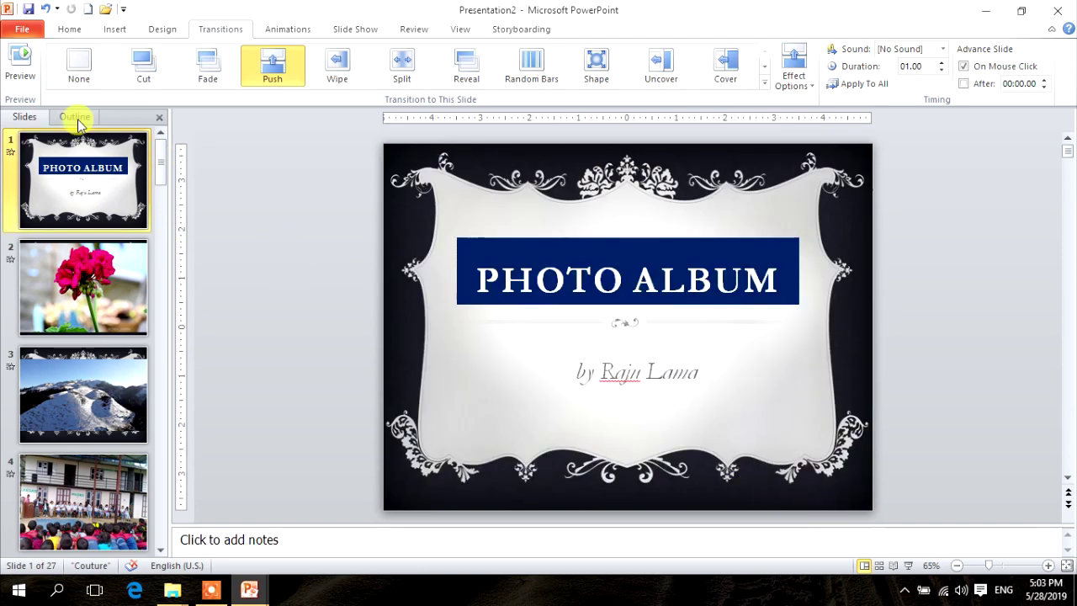
key(ctrl+a)
scroll(97, 194, down, 8)
scroll(84, 295, up, 3)
scroll(74, 373, up, 5)
scroll(74, 382, down, 2)
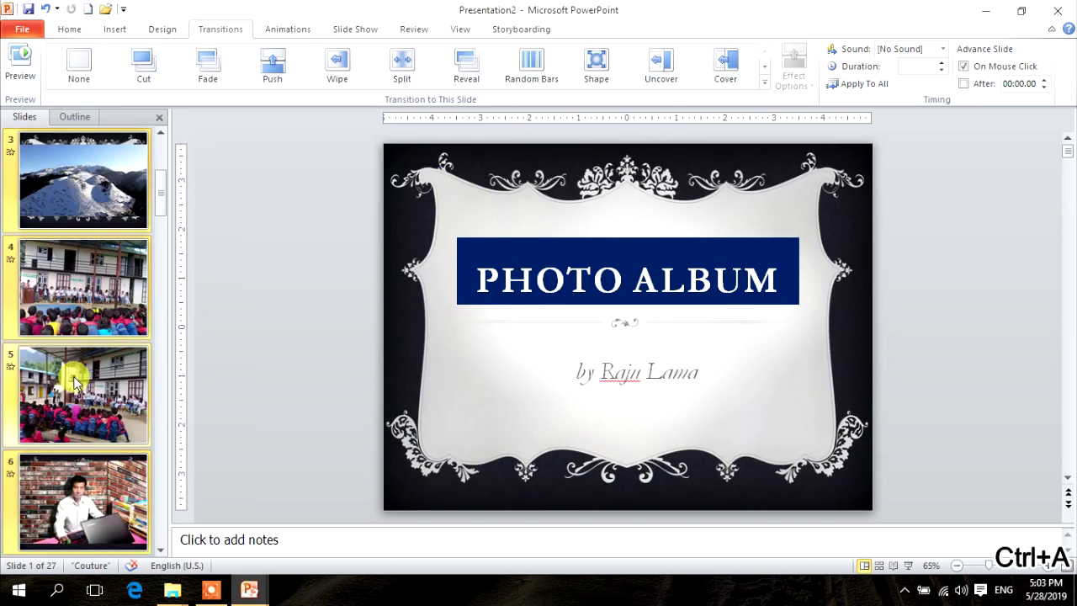
scroll(74, 383, up, 2)
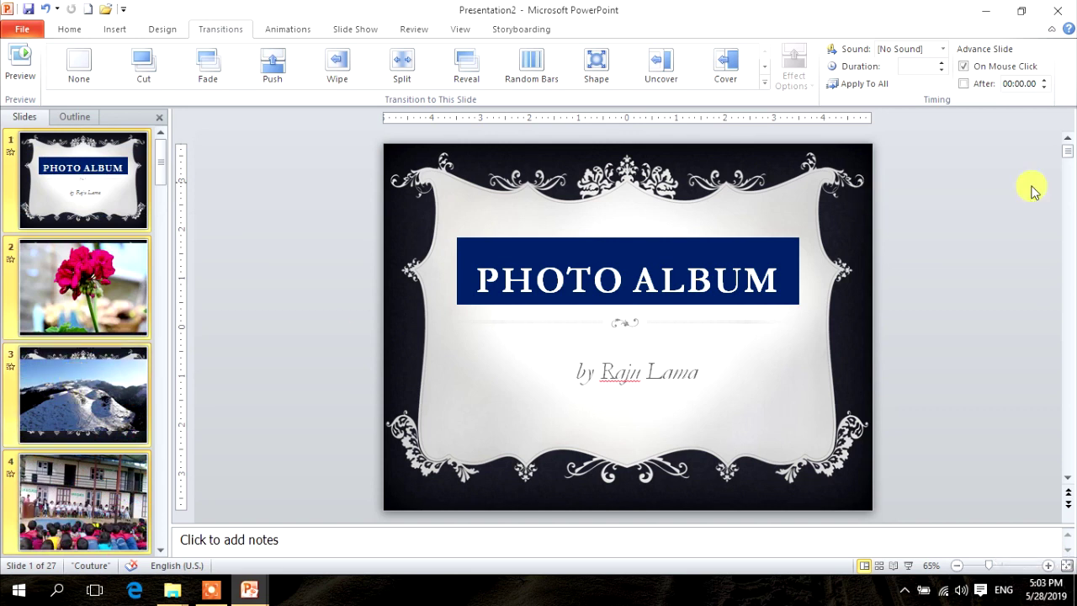
click(964, 68)
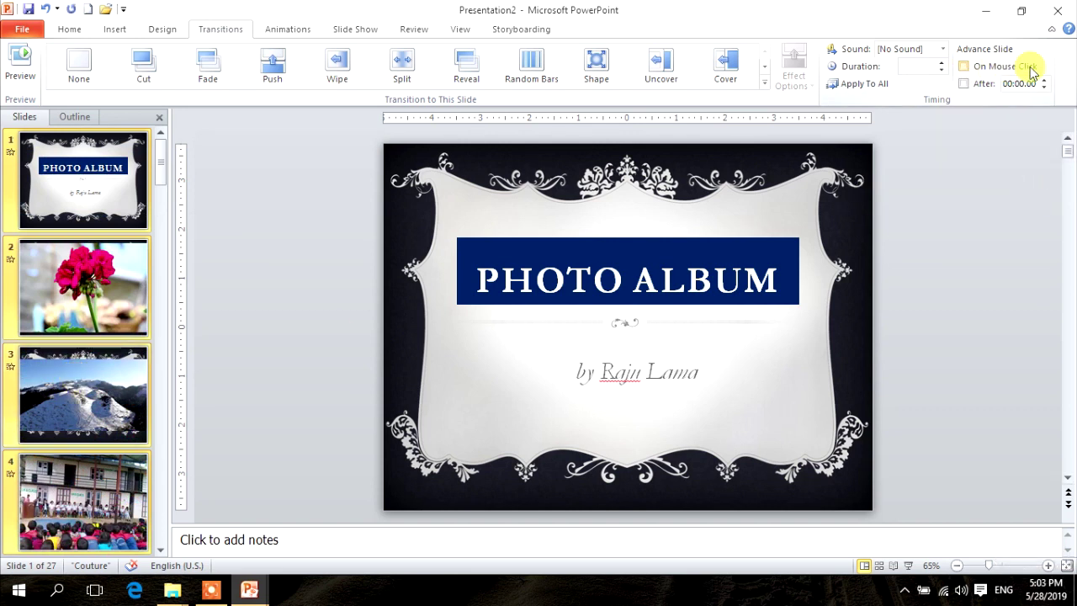
click(963, 84)
text(3)
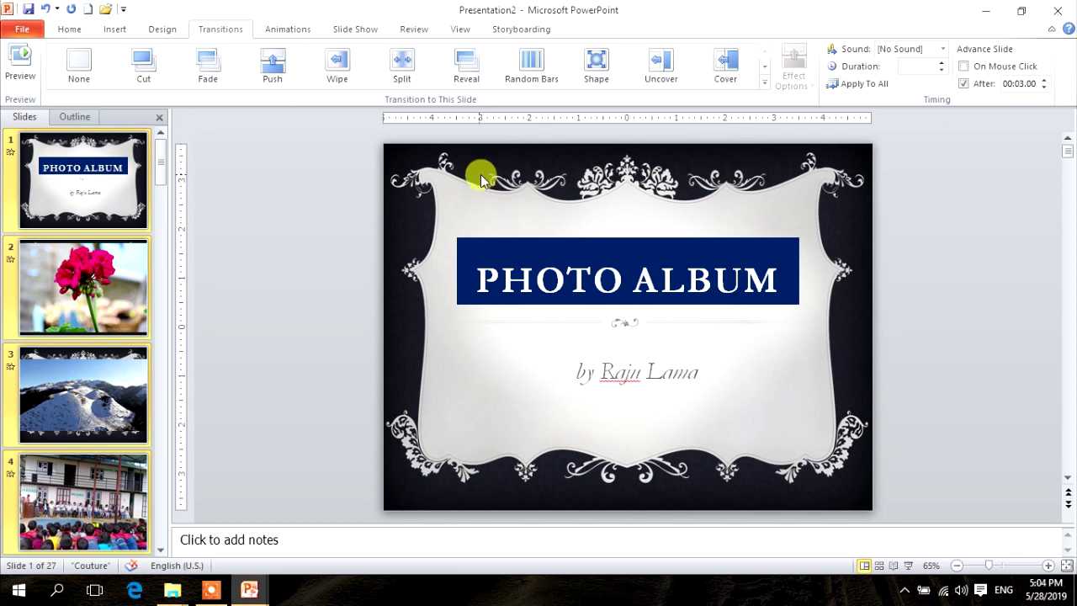
click(114, 217)
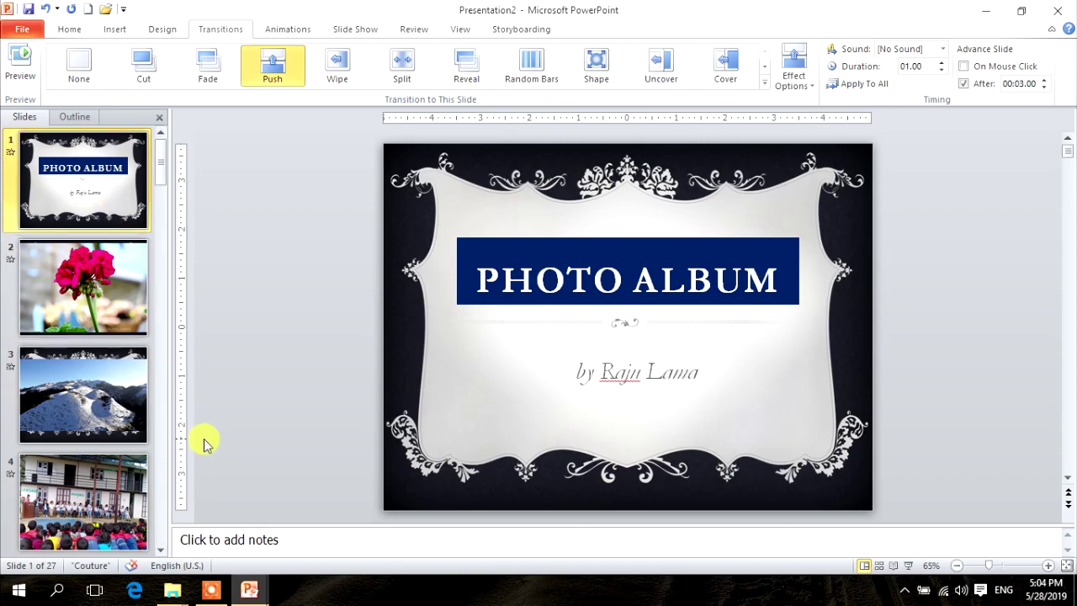
key(F5)
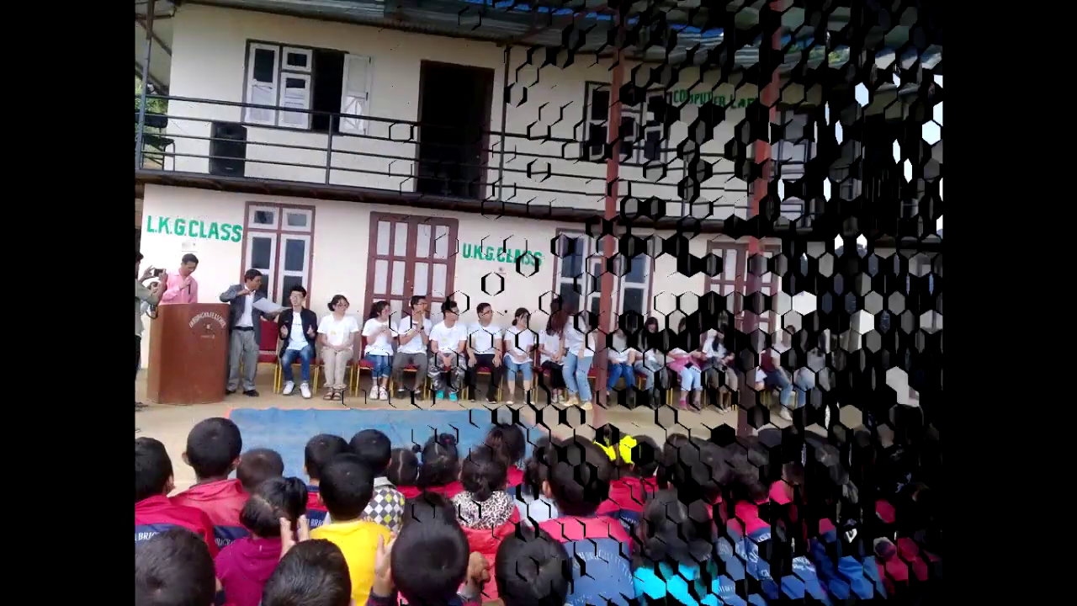
key(Escape)
click(96, 202)
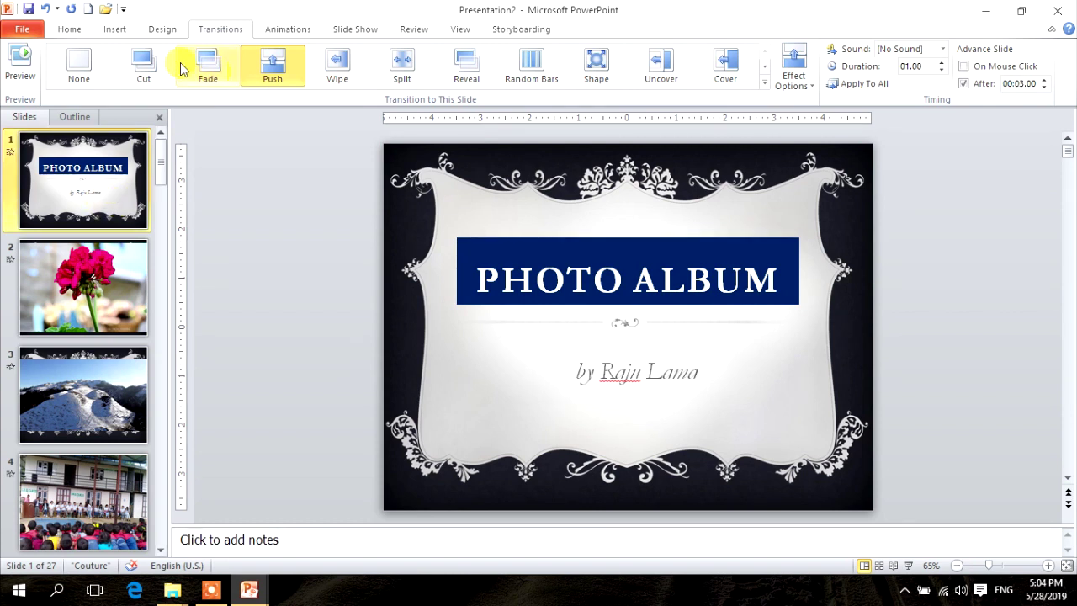
Start inserting audio from a file and browse to the Media (E:) drive.
click(114, 29)
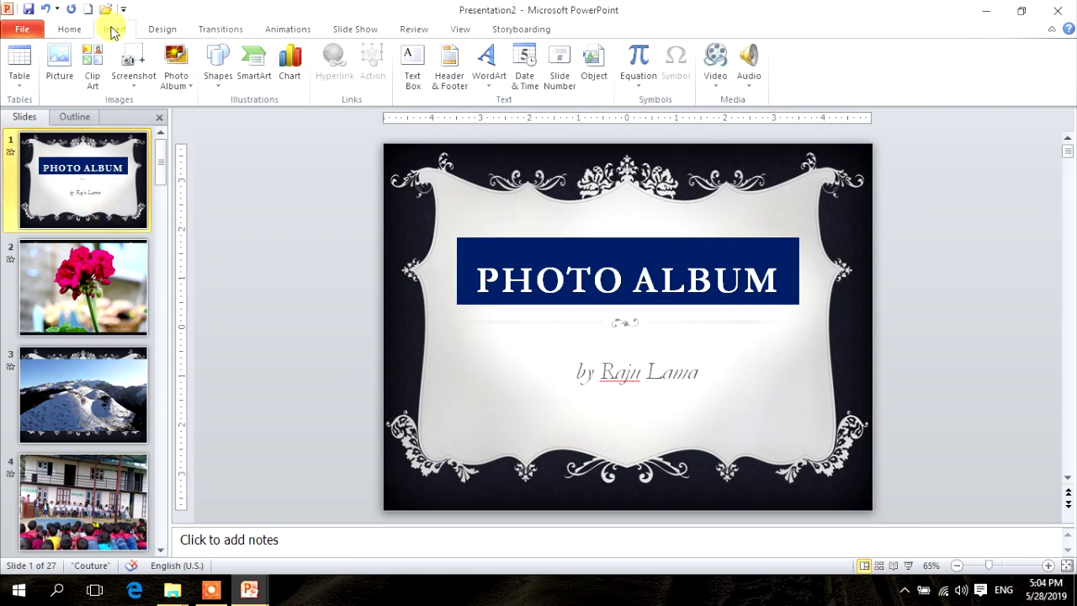
click(752, 55)
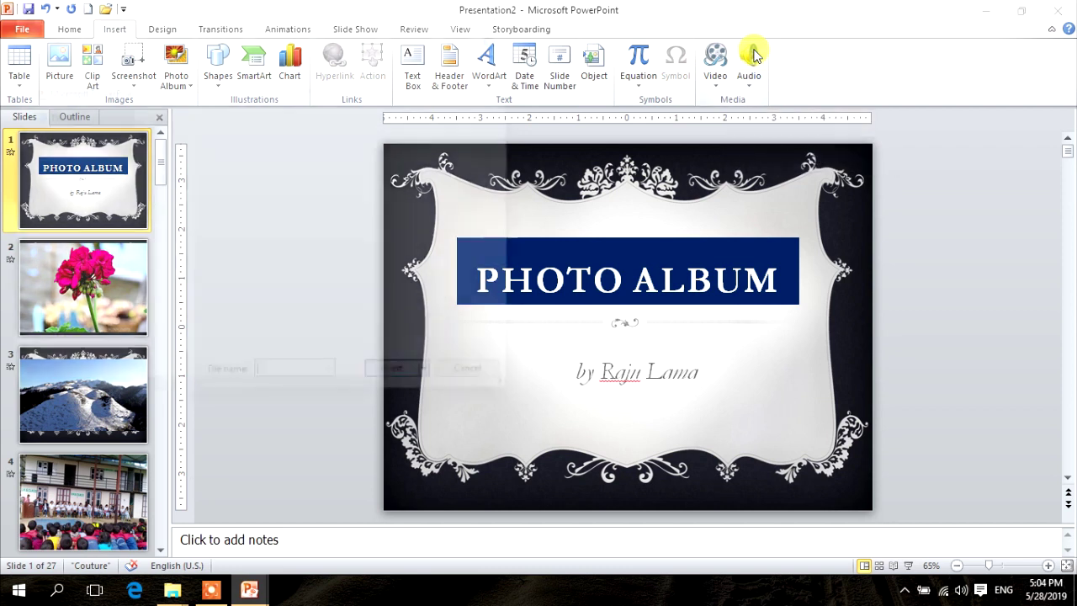
click(206, 160)
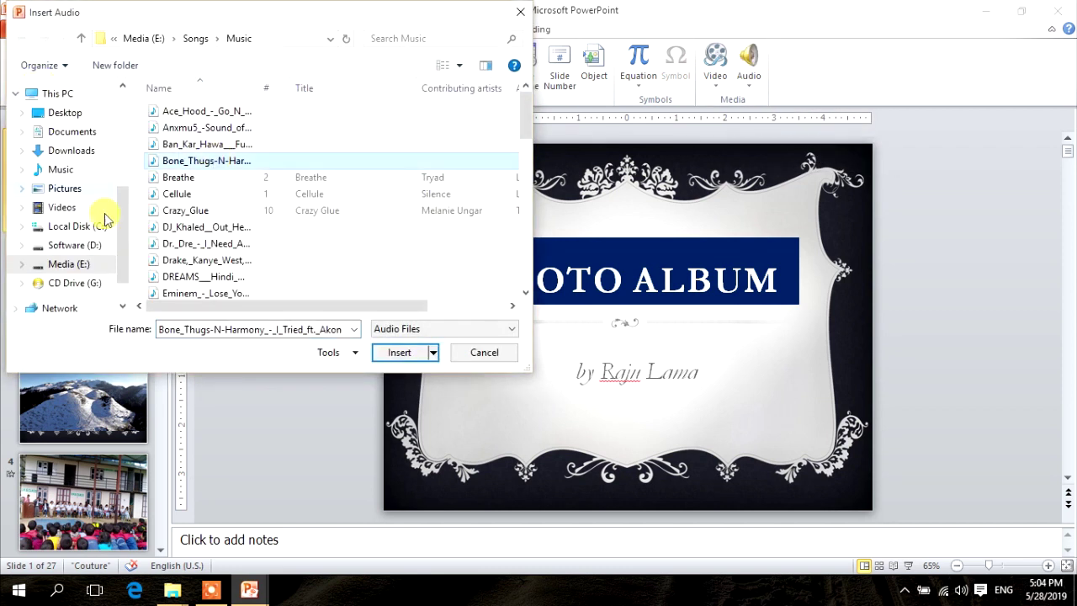
click(77, 264)
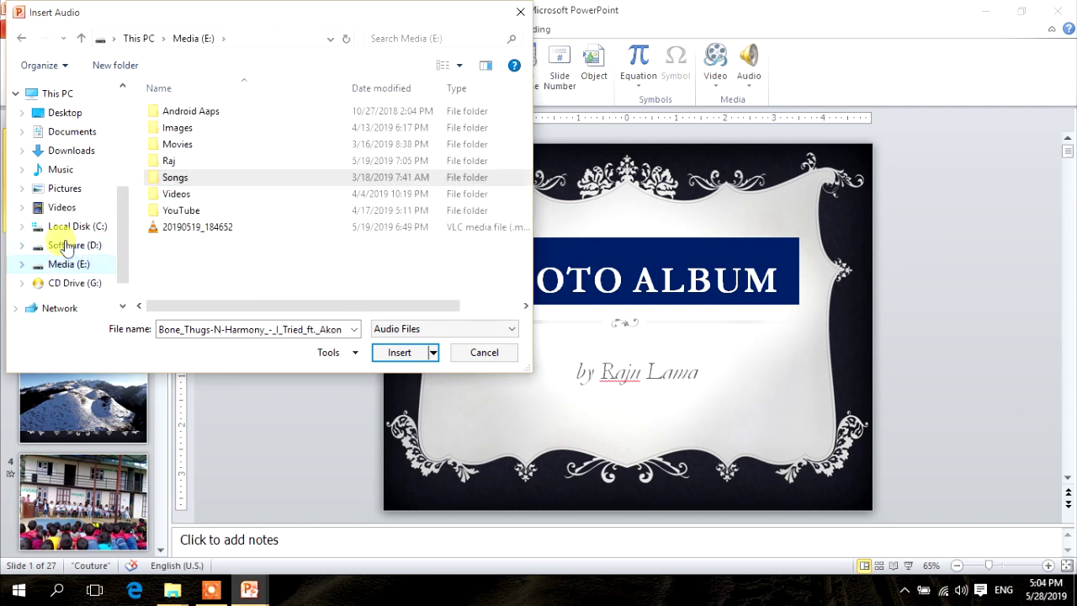
click(56, 245)
click(74, 265)
click(72, 245)
click(73, 265)
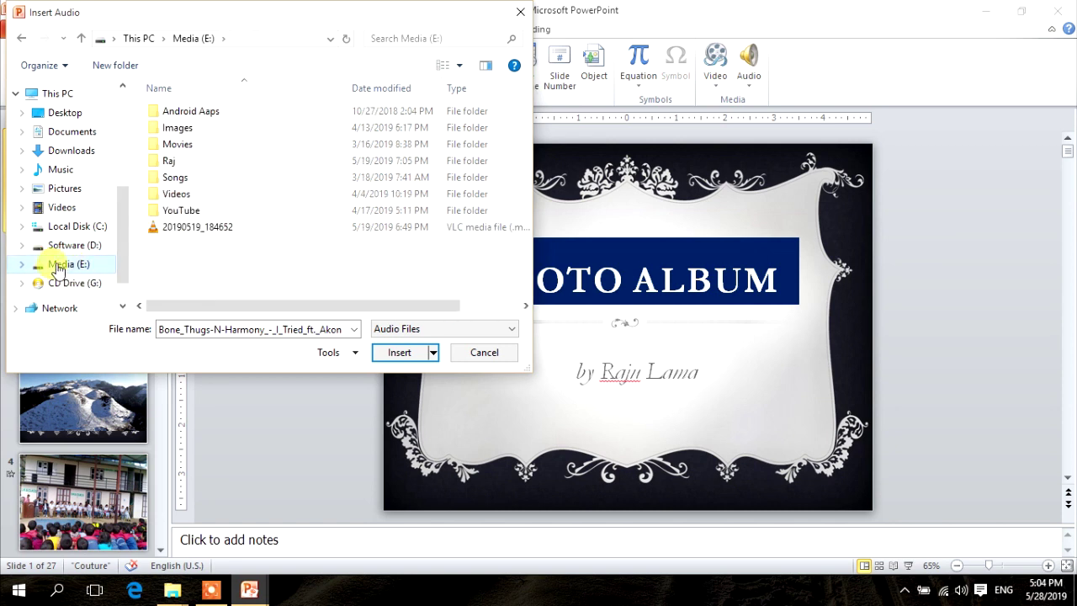
Open Songs > Music, choose a song and insert it onto the title slide.
double_click(176, 176)
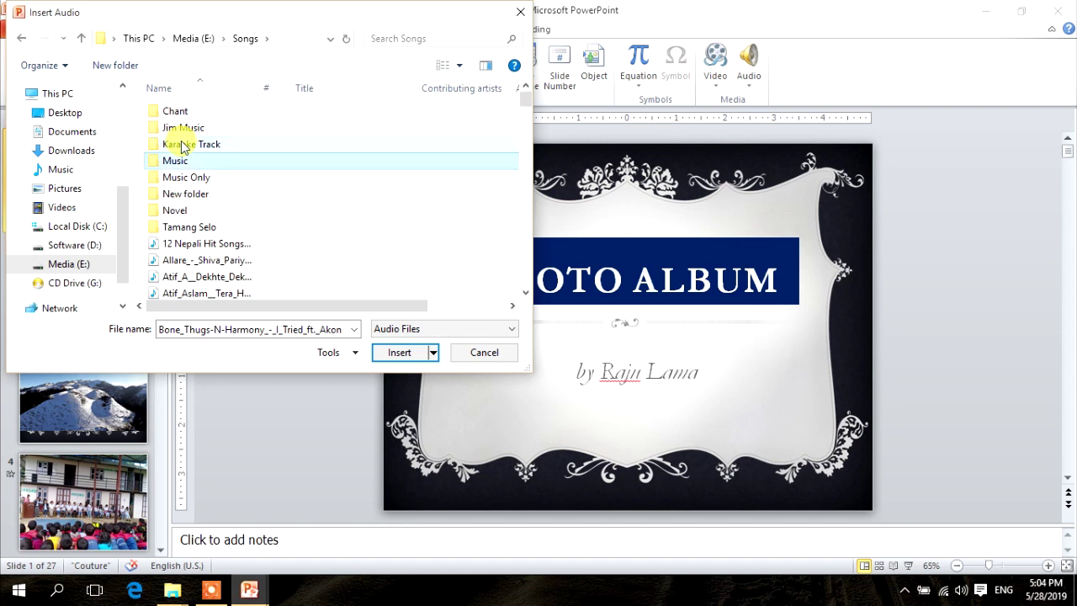
double_click(181, 155)
click(193, 110)
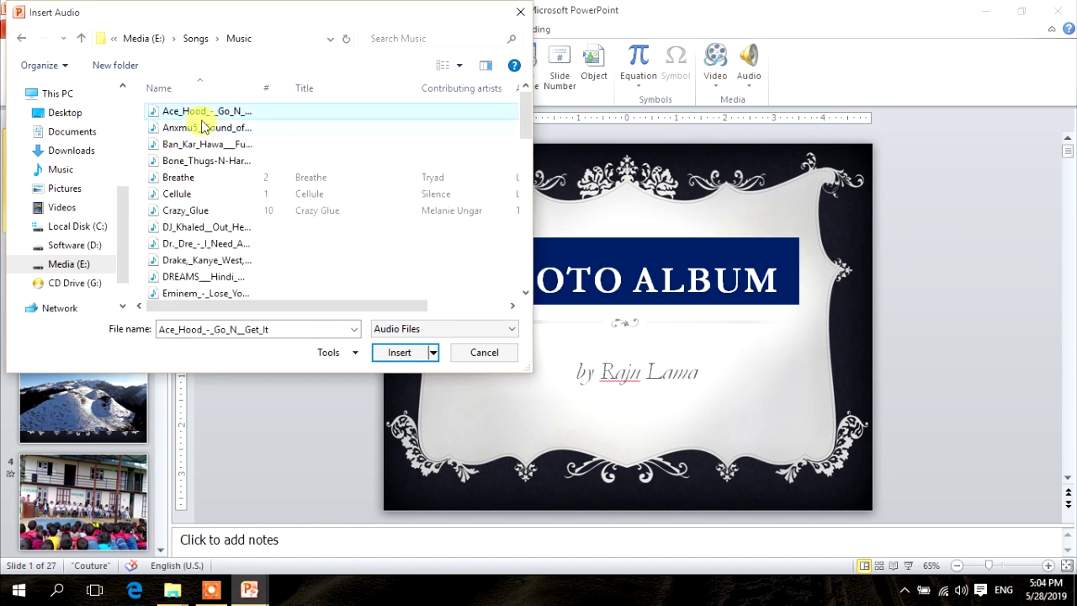
click(204, 127)
click(397, 352)
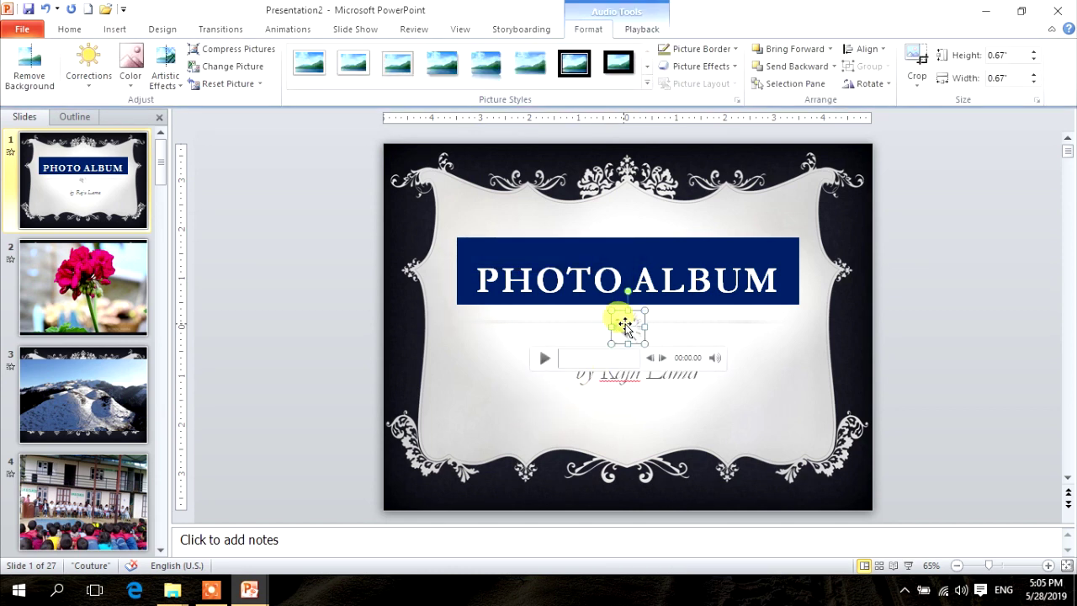
Drag the audio icon beside the subtitle, preview the slide show, then reselect the icon.
drag(629, 326, 475, 354)
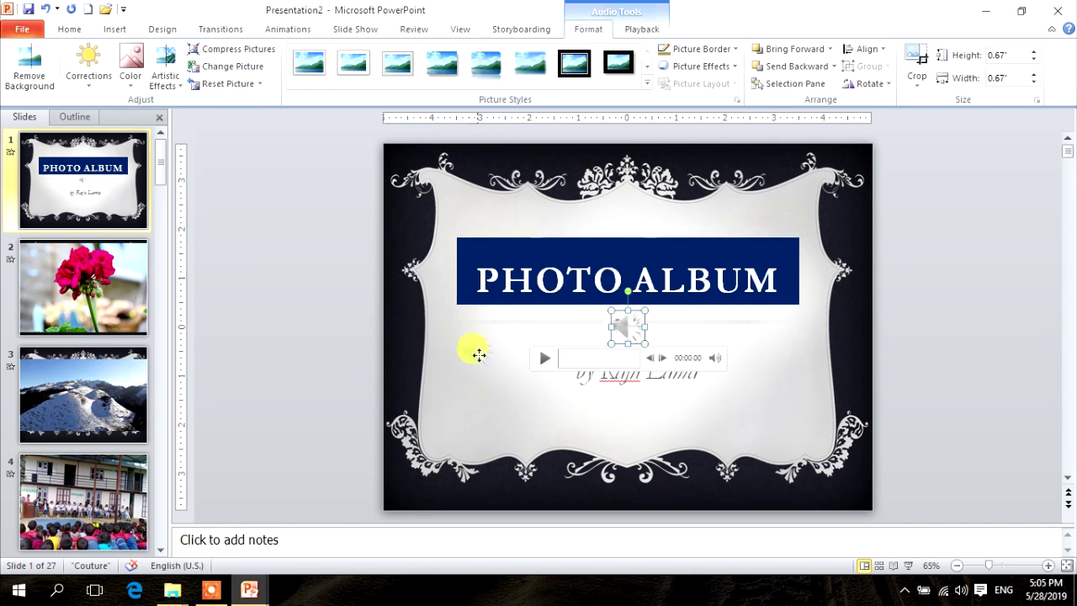
click(427, 333)
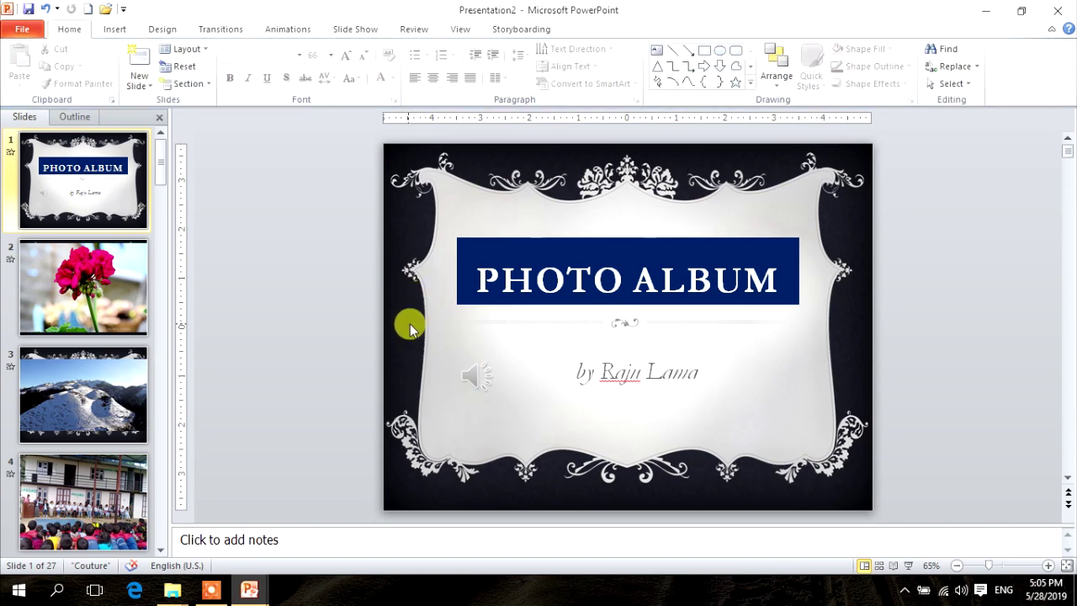
key(F5)
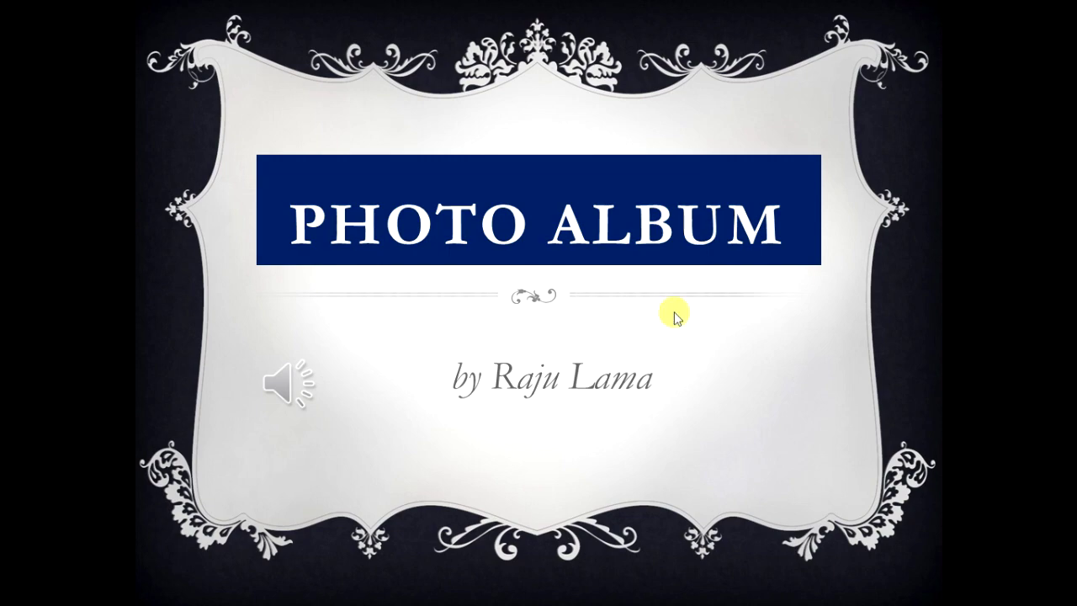
key(Escape)
click(474, 378)
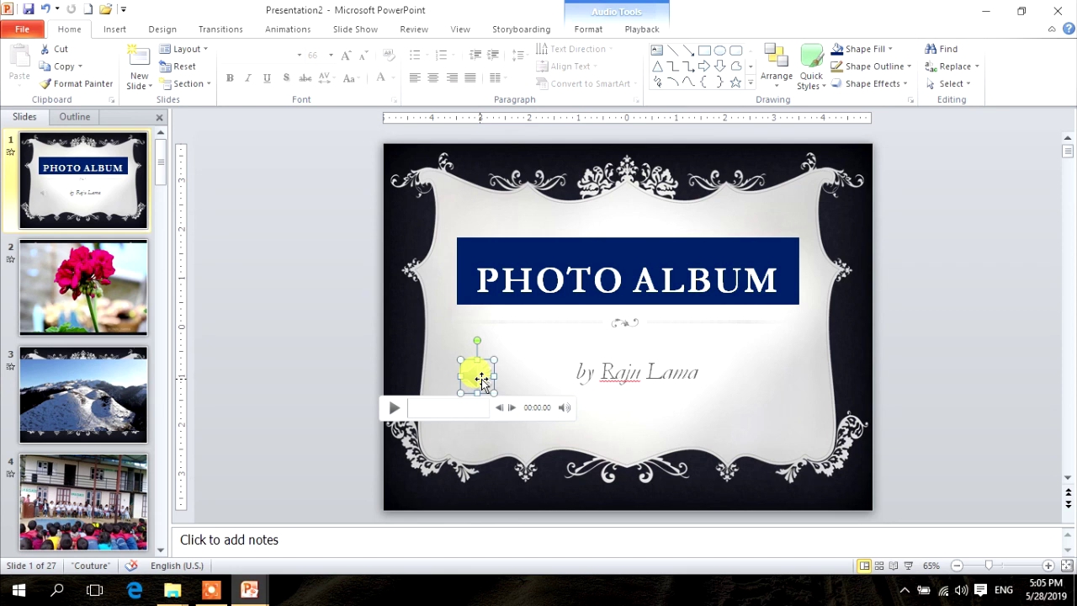
click(424, 321)
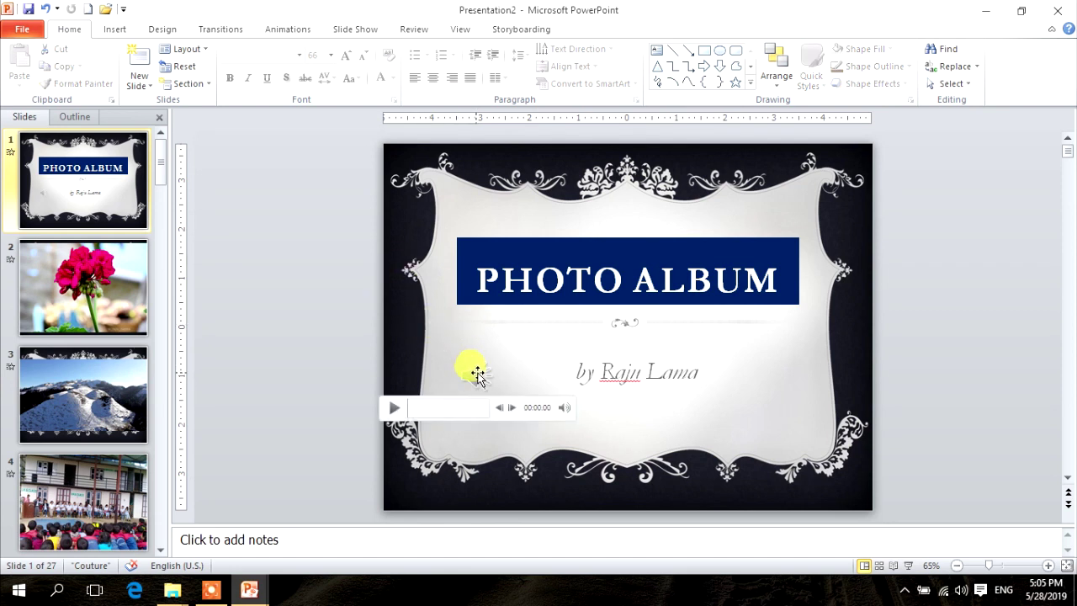
click(473, 370)
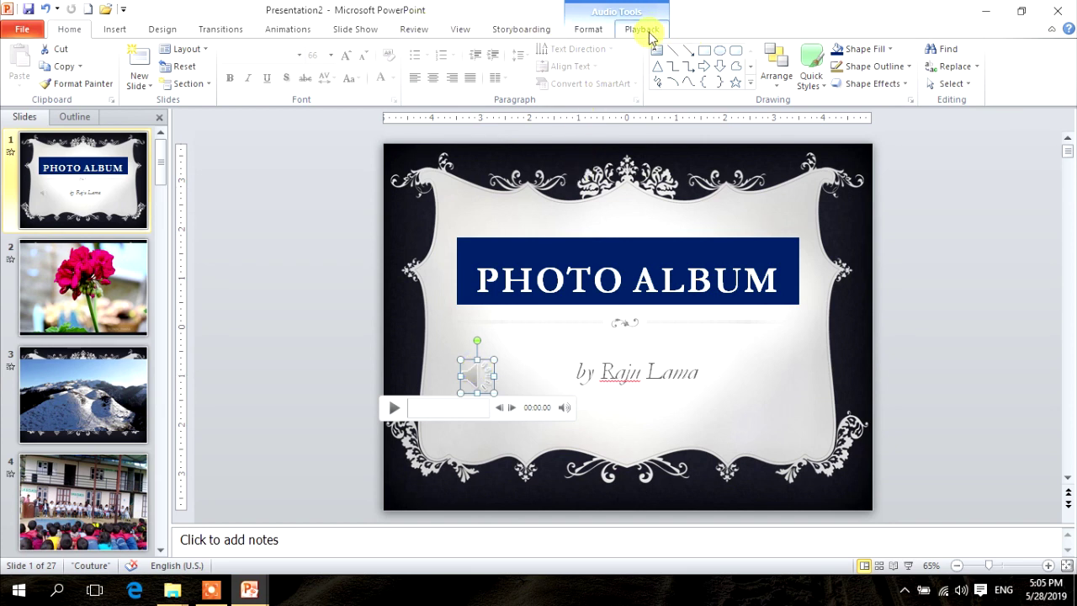
Set the audio's Start option to Play across slides, then return to slide 1.
click(649, 35)
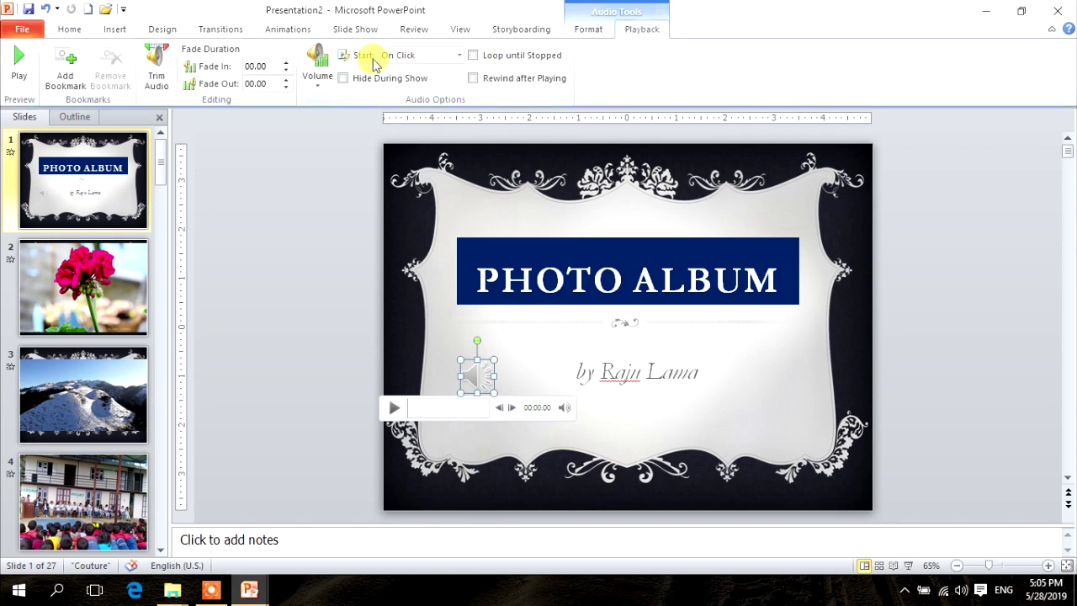
click(458, 55)
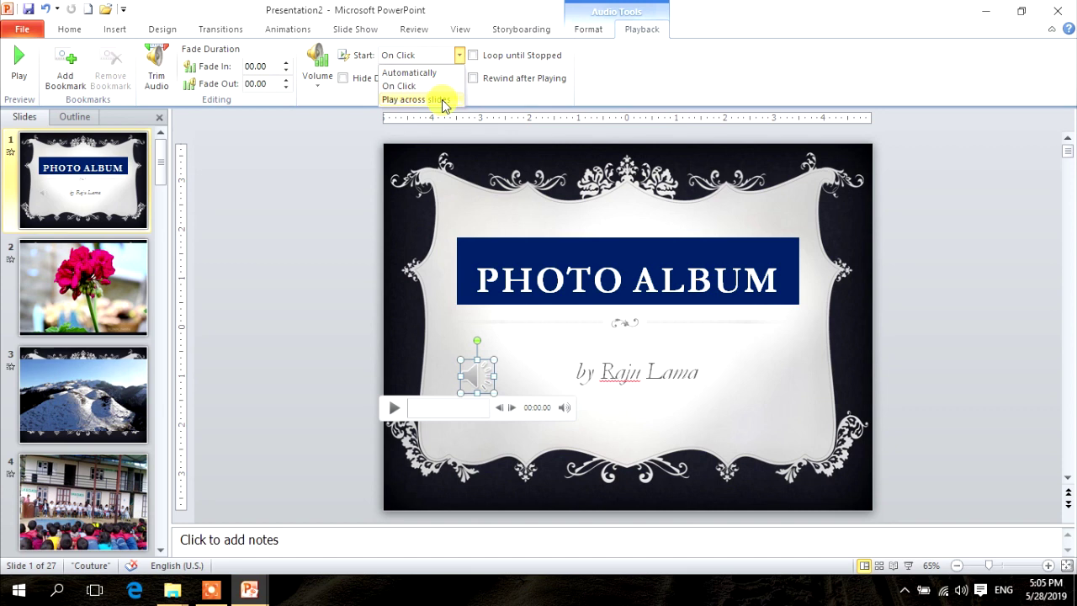
click(443, 101)
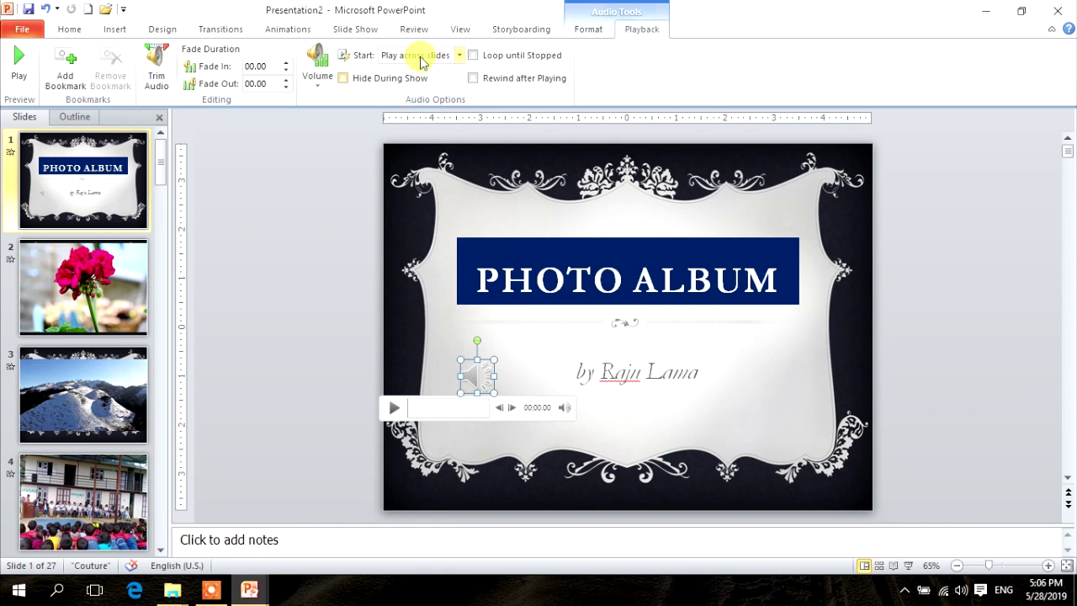
click(459, 55)
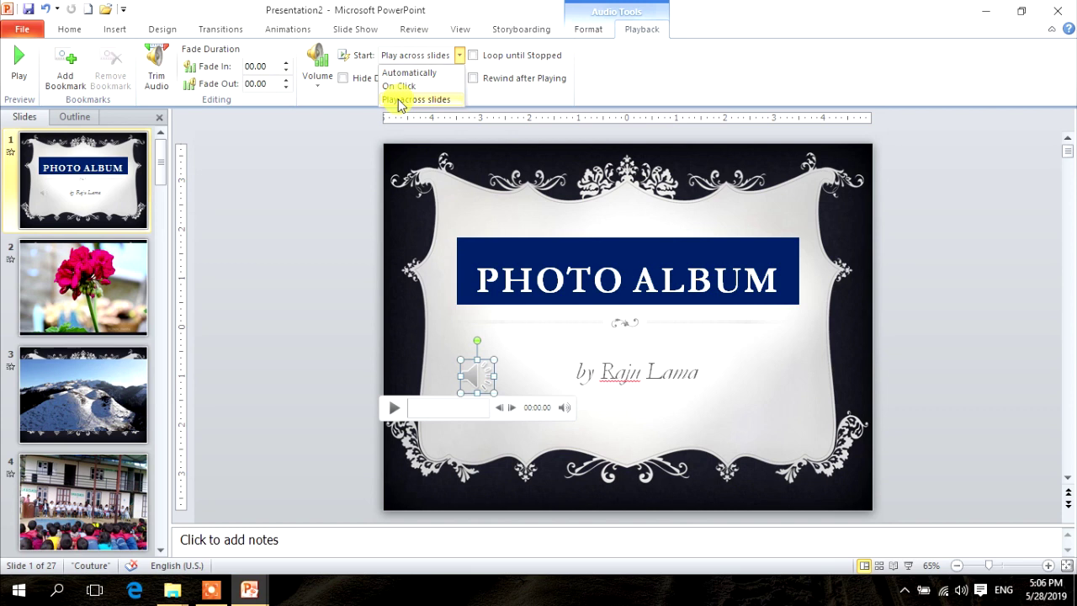
click(409, 100)
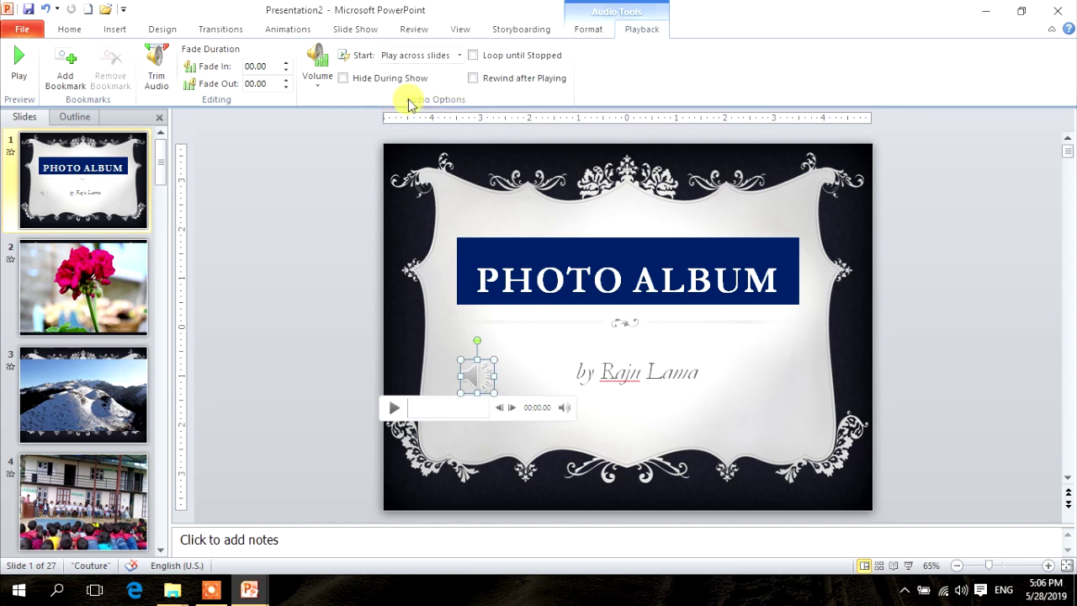
click(110, 164)
scroll(97, 207, down, 5)
scroll(101, 217, down, 5)
scroll(97, 211, down, 4)
scroll(97, 210, up, 10)
scroll(96, 210, up, 10)
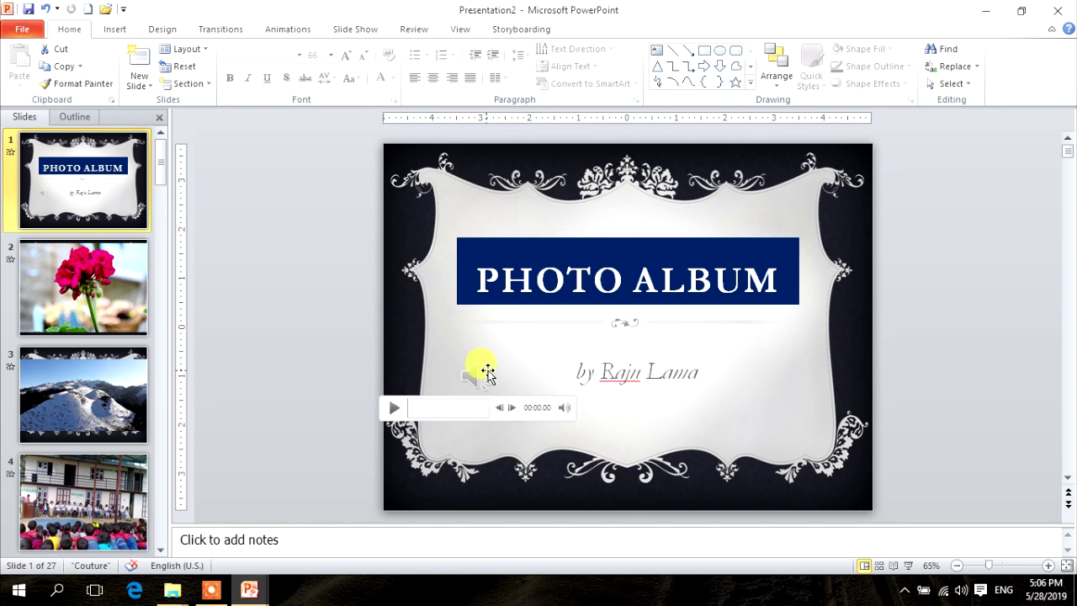
Select the title slide's audio clip and review its Playback options.
click(476, 370)
click(641, 28)
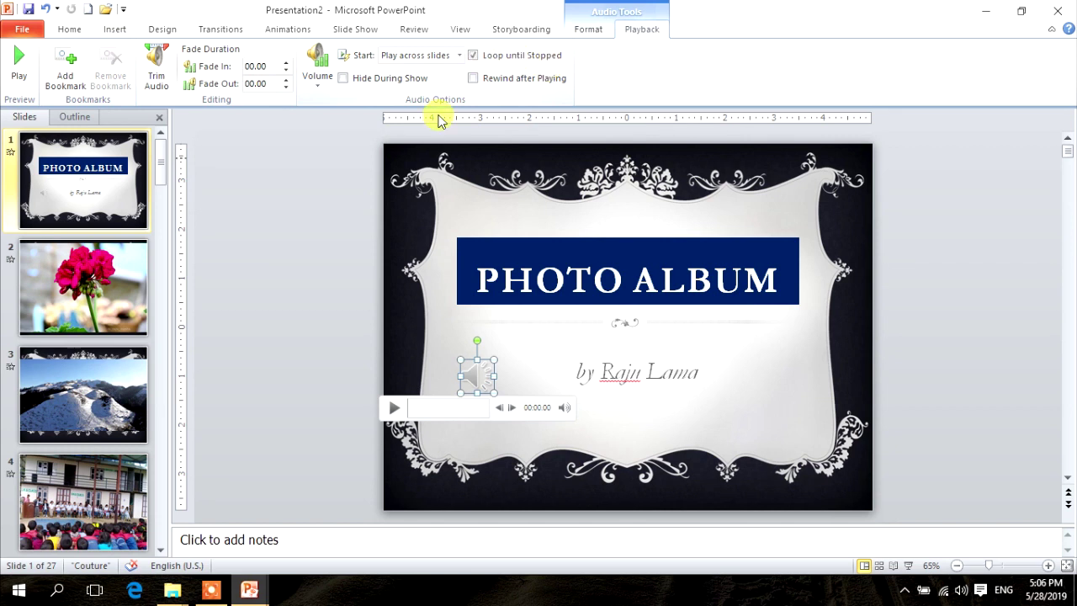
click(277, 349)
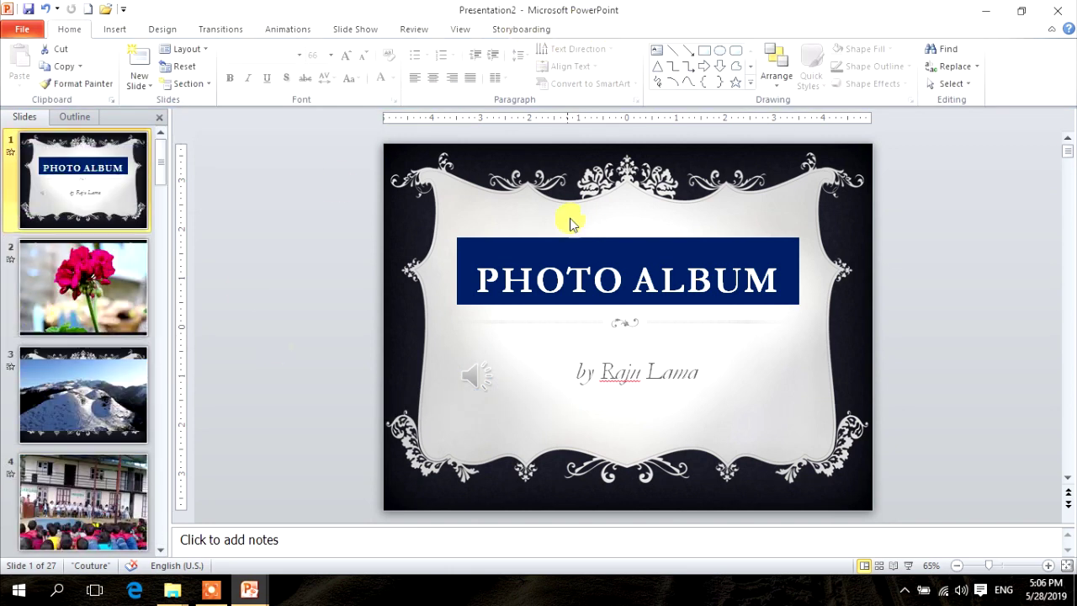
click(477, 374)
click(640, 28)
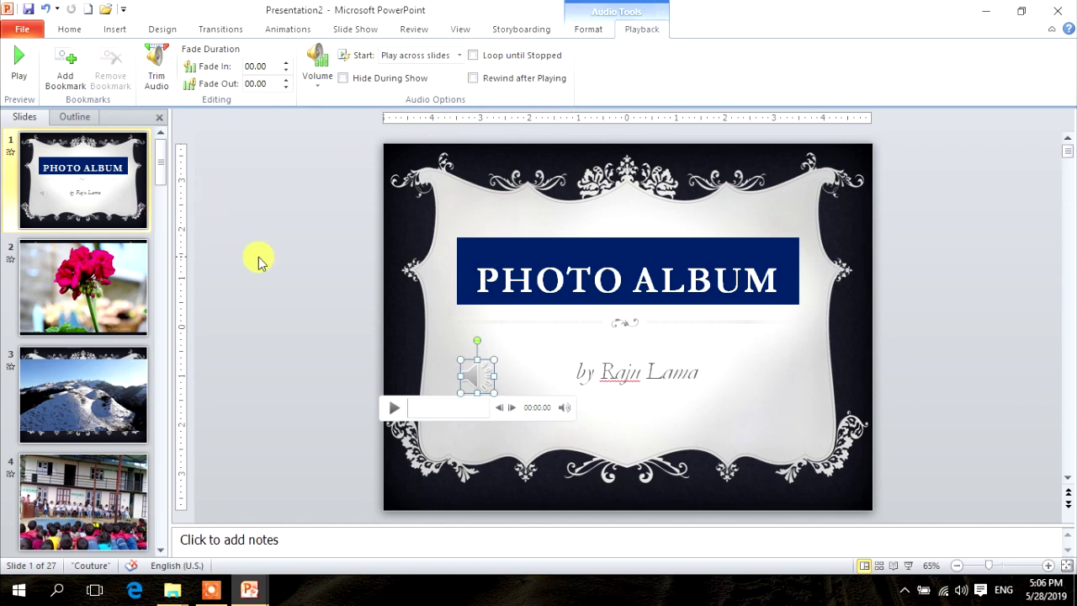
Run the slideshow from the beginning to check the music, then return to the title slide.
key(F5)
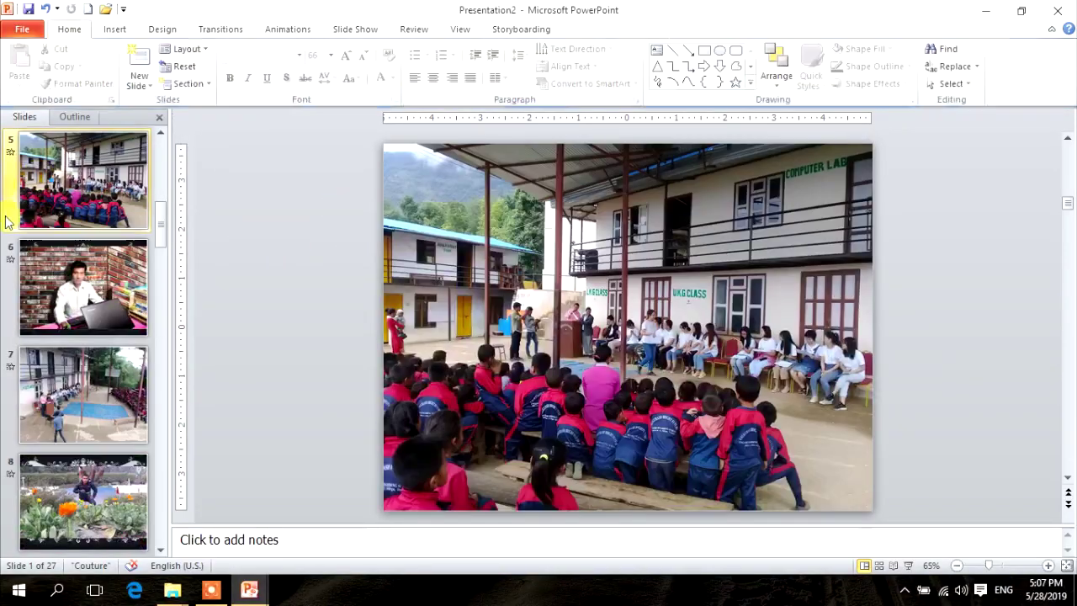
click(99, 180)
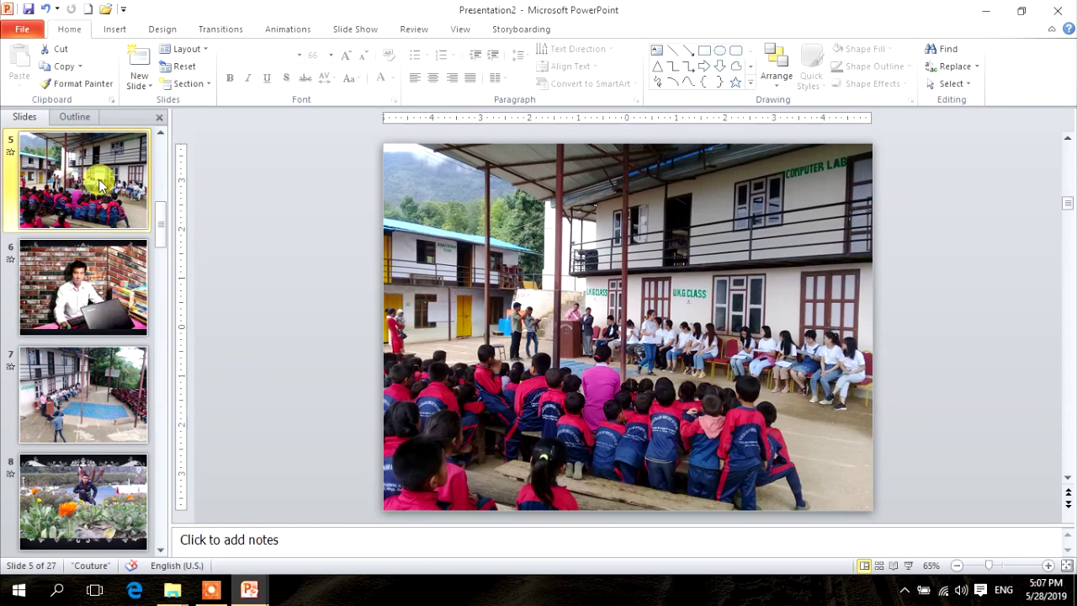
scroll(109, 194, up, 5)
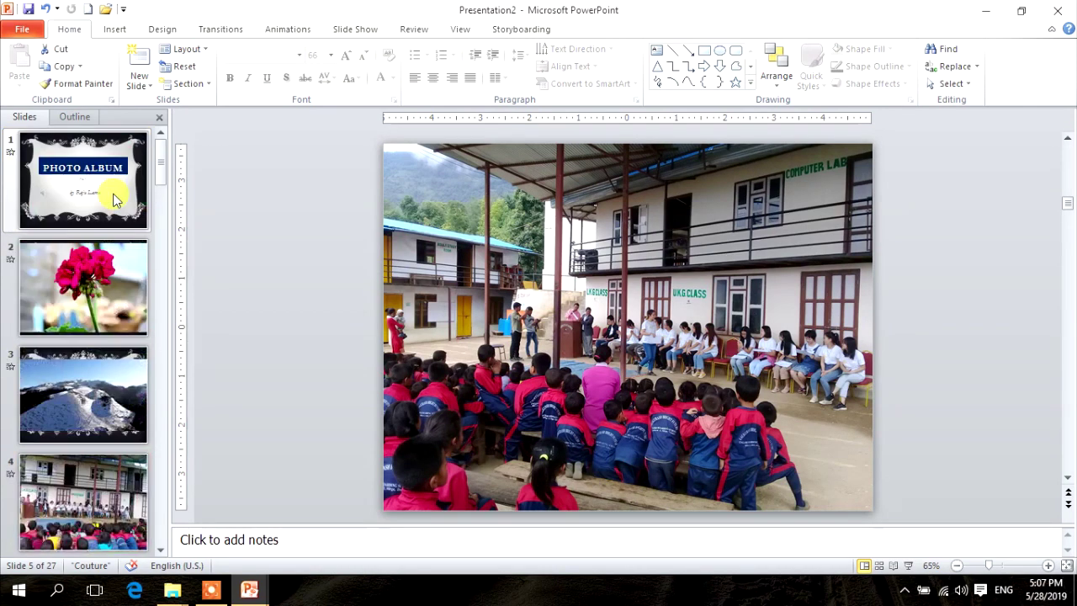
click(109, 193)
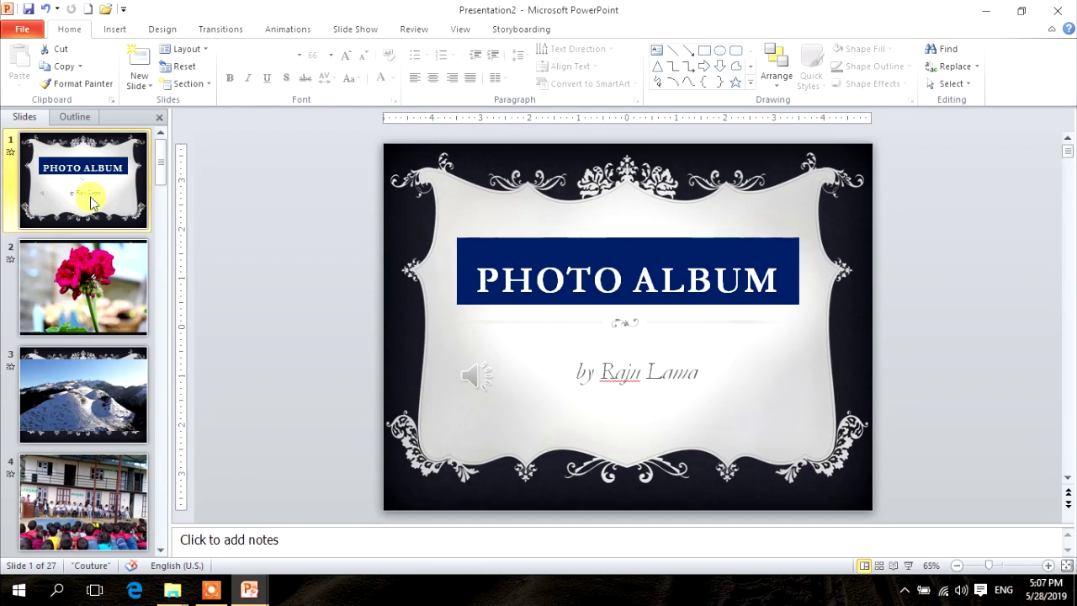
click(57, 270)
click(72, 159)
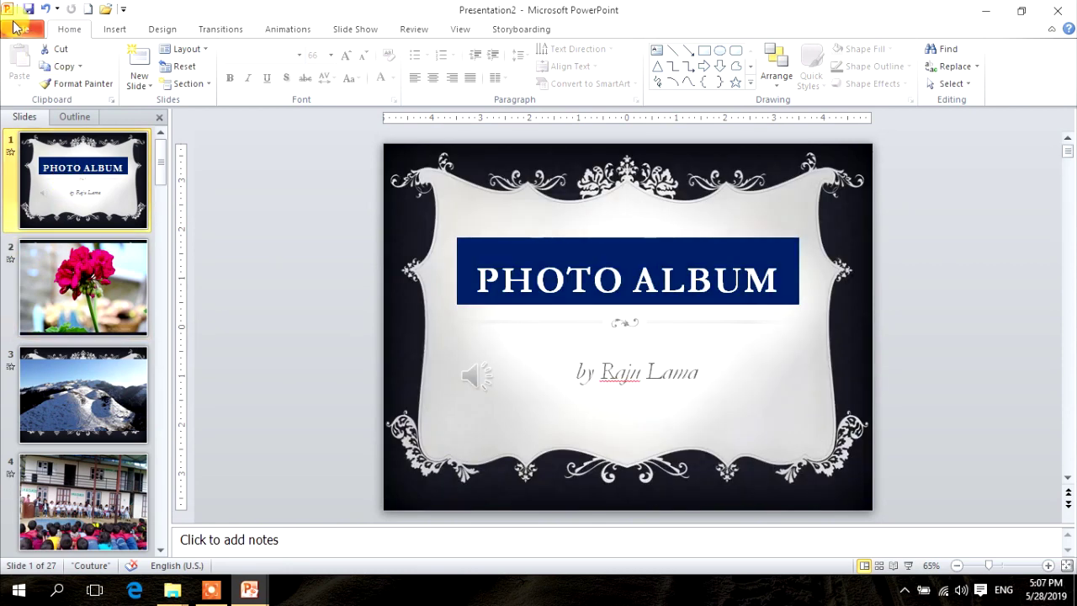
Set Save As to the Desktop, file name 'My Photo Album', type Windows Media Video.
click(25, 31)
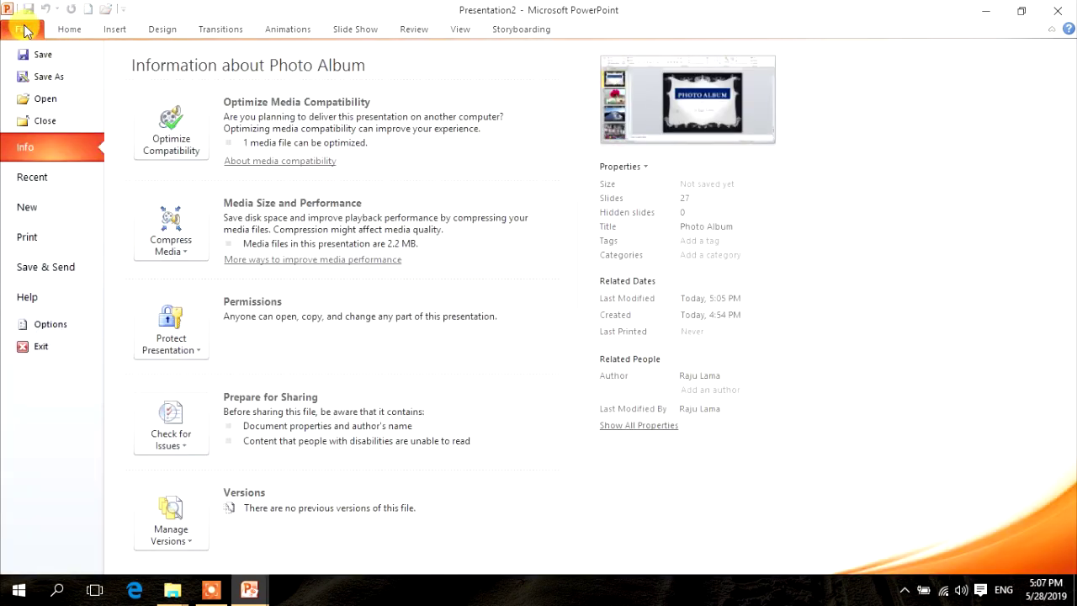
click(46, 77)
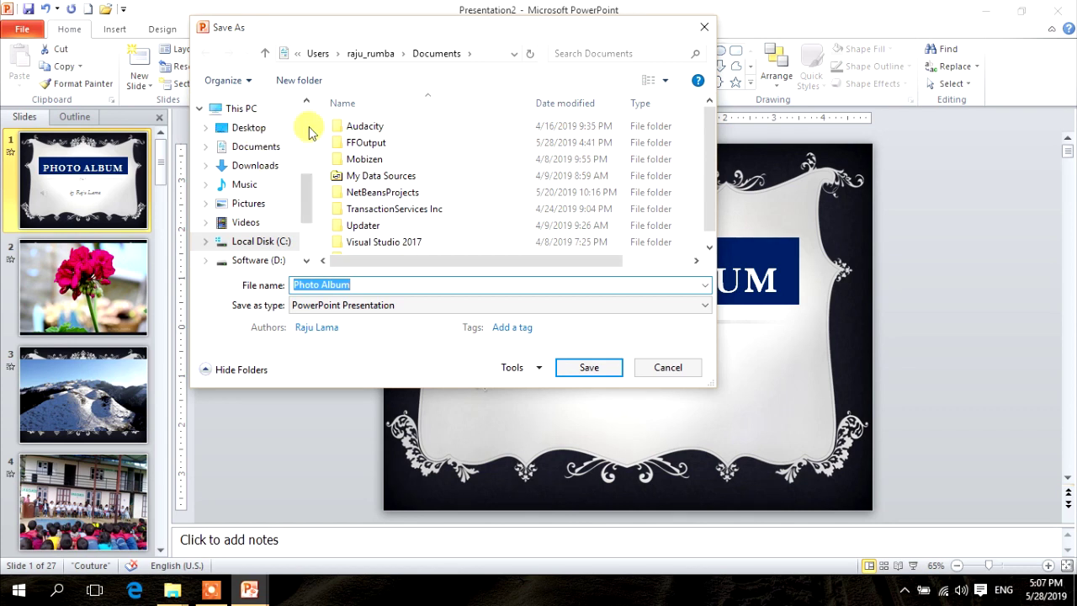
click(245, 129)
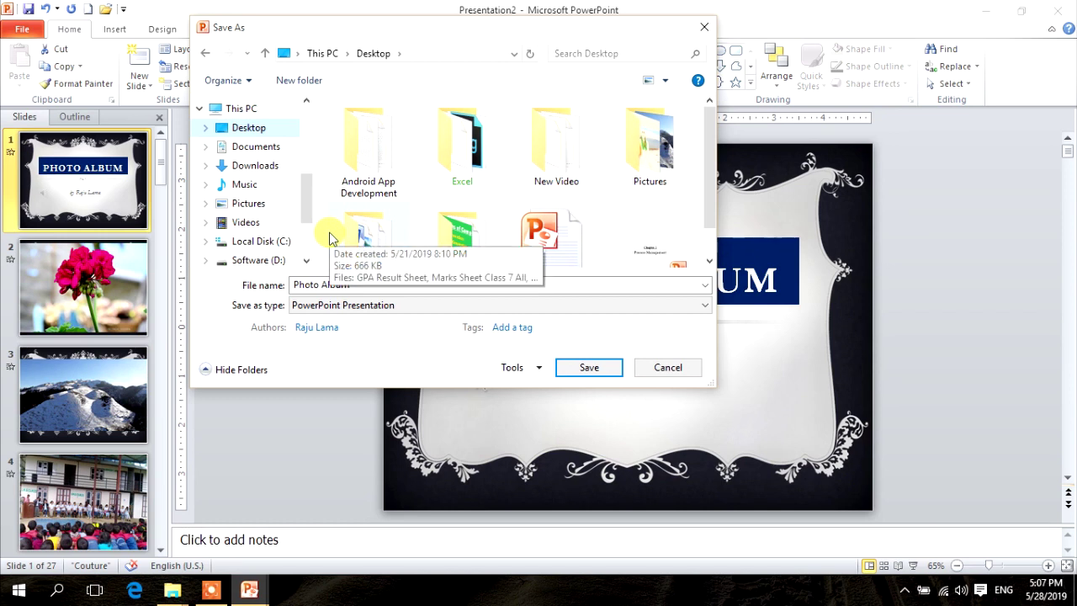
drag(295, 284, 398, 286)
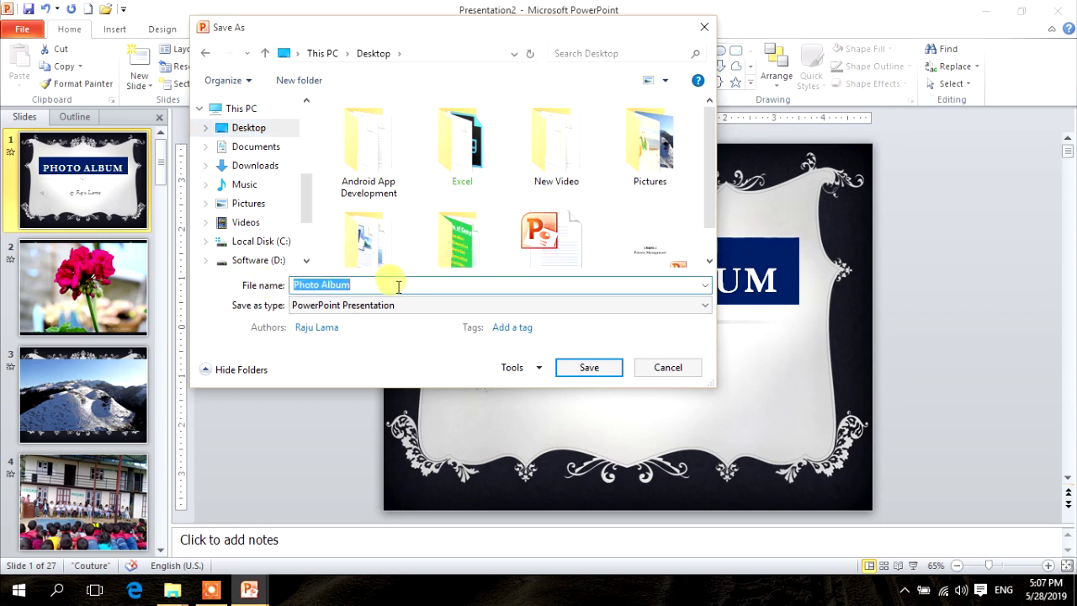
key(Home)
text(My)
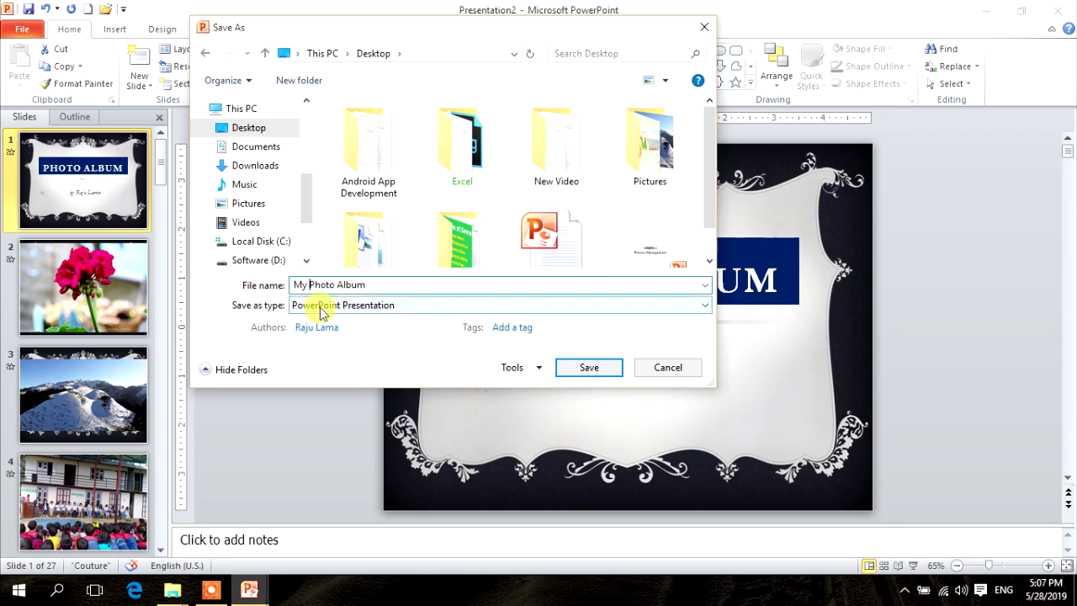
click(576, 383)
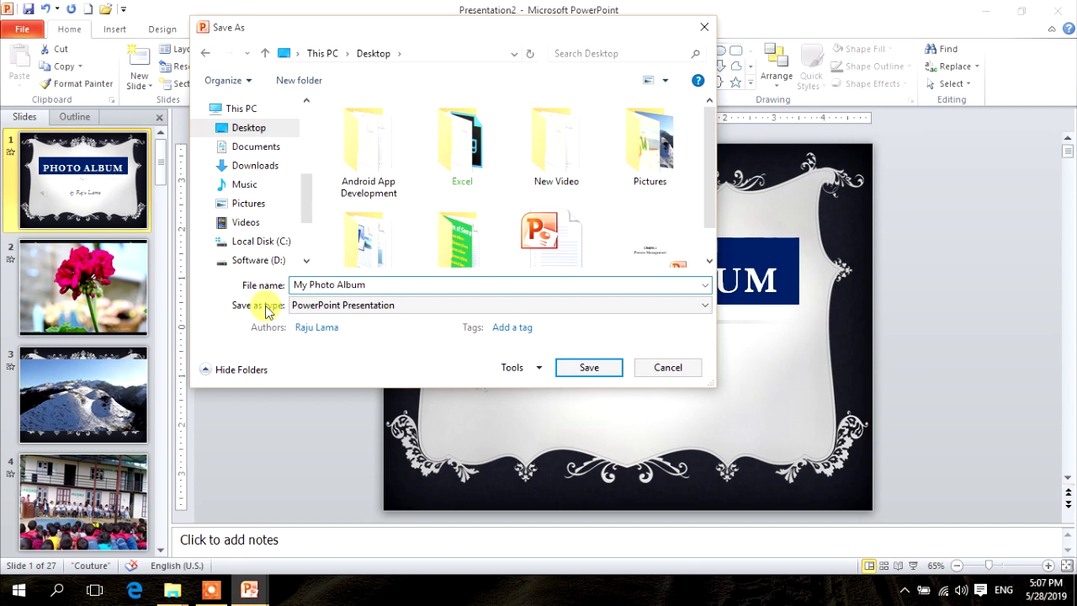
click(400, 307)
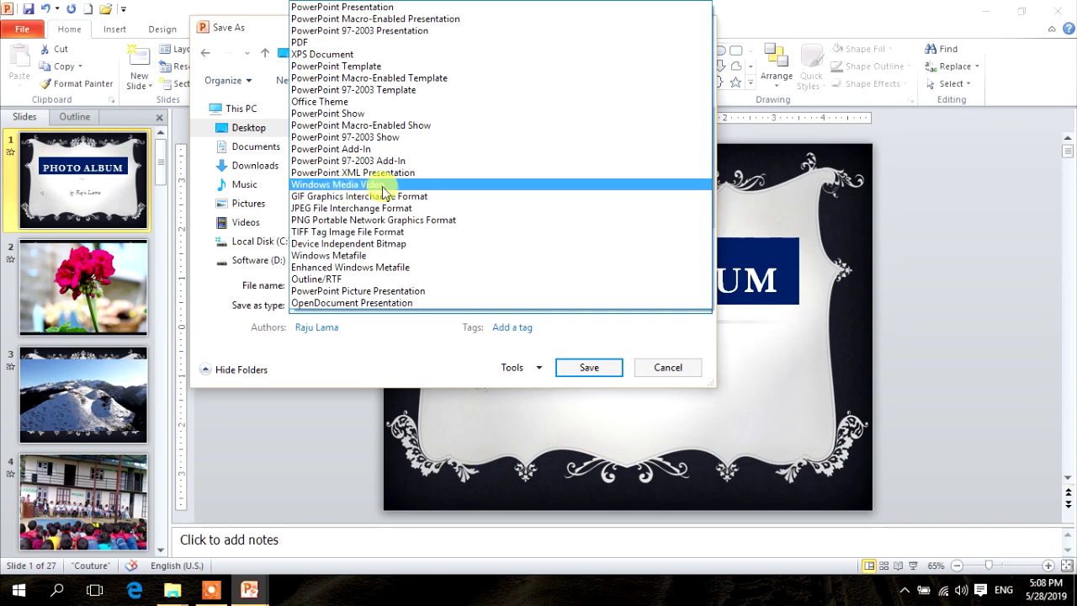
click(383, 186)
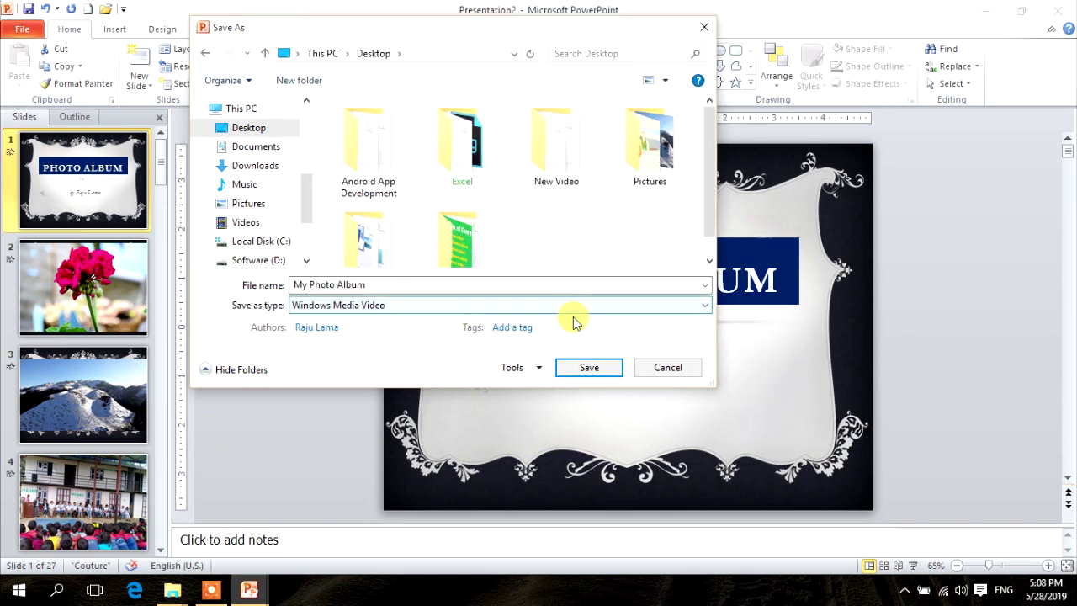
Save to start rendering My Photo Album.wmv, then minimize PowerPoint to the desktop.
click(597, 374)
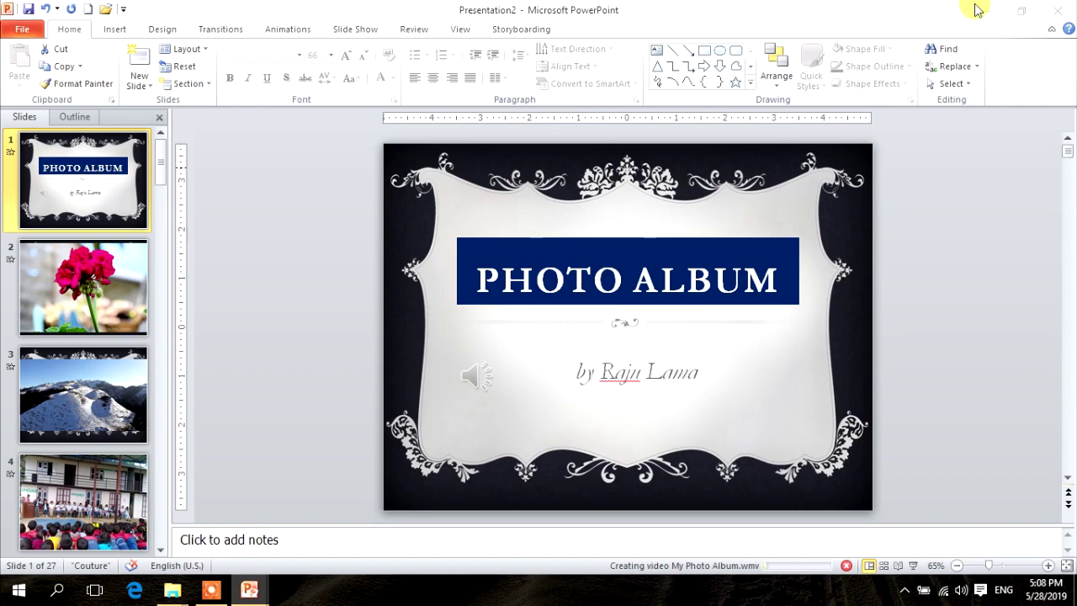
click(1005, 9)
click(1002, 9)
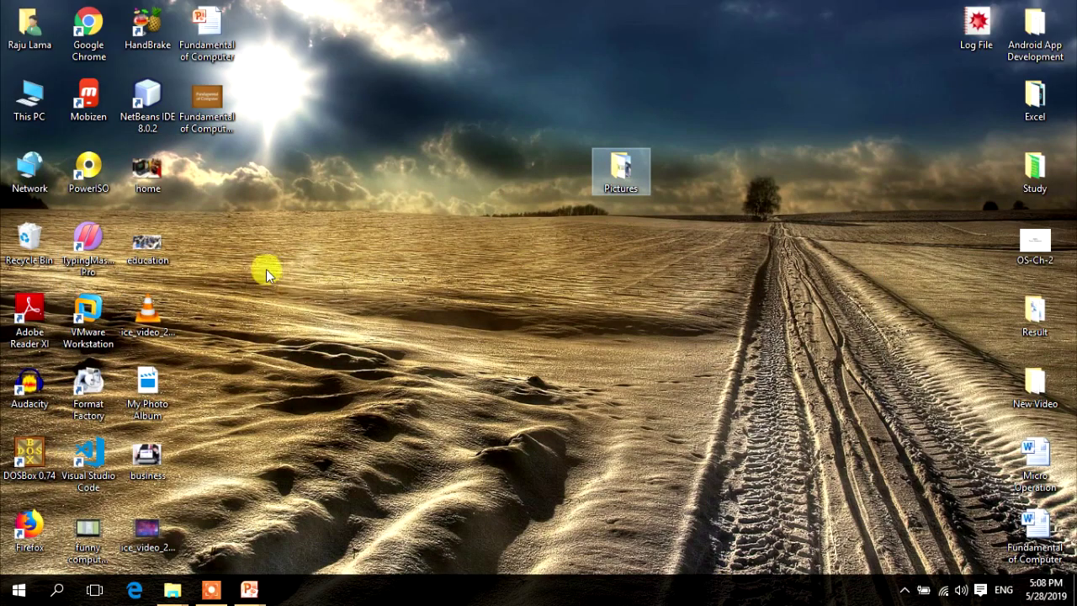
Drag the My Photo Album video icon next to the Pictures folder on the desktop.
click(154, 322)
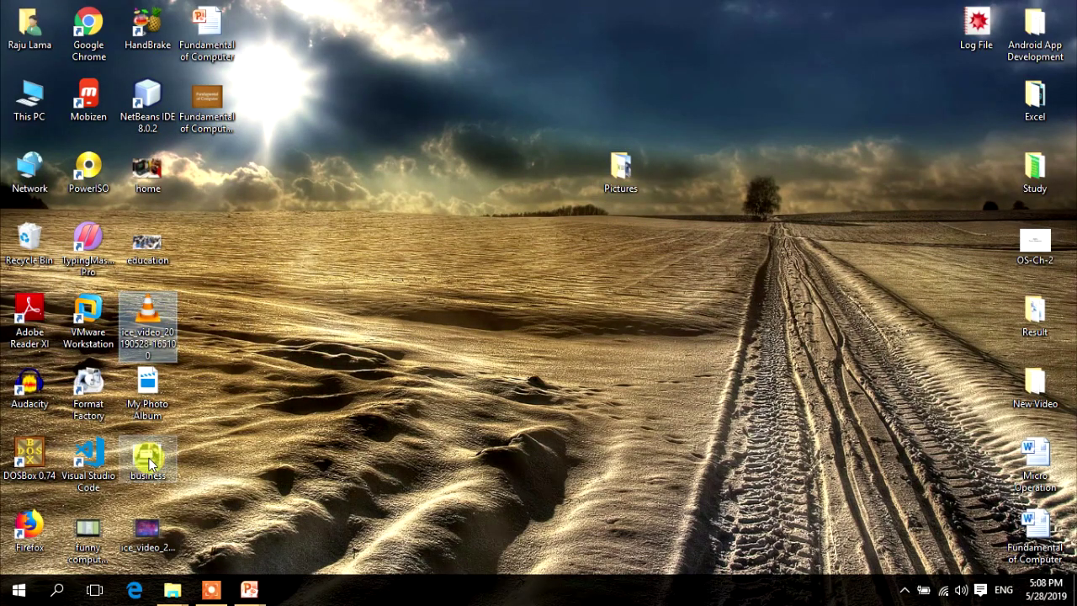
click(147, 534)
click(150, 400)
click(206, 103)
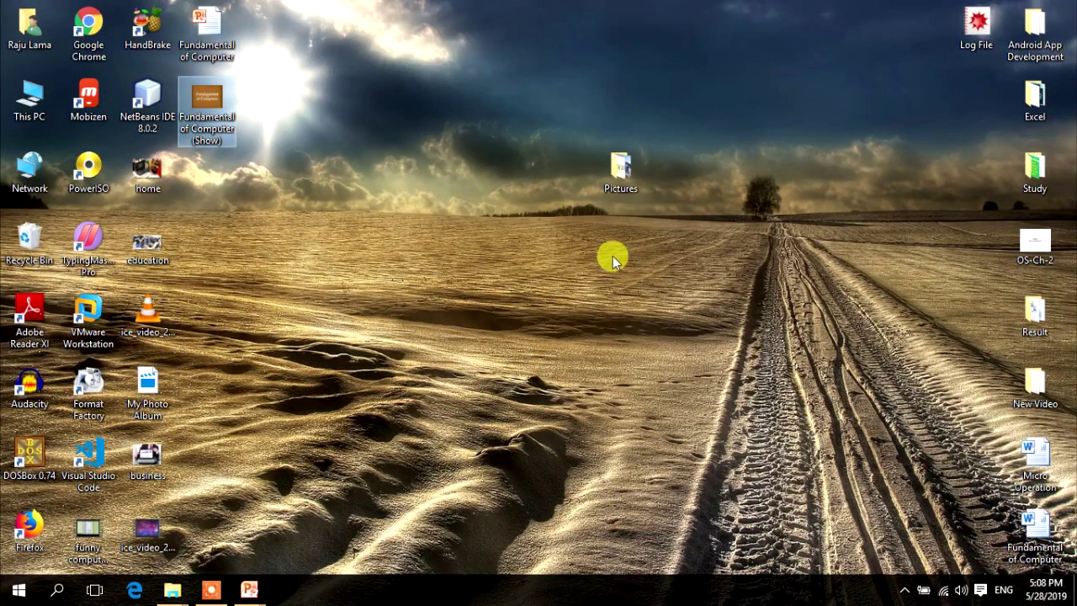
click(145, 173)
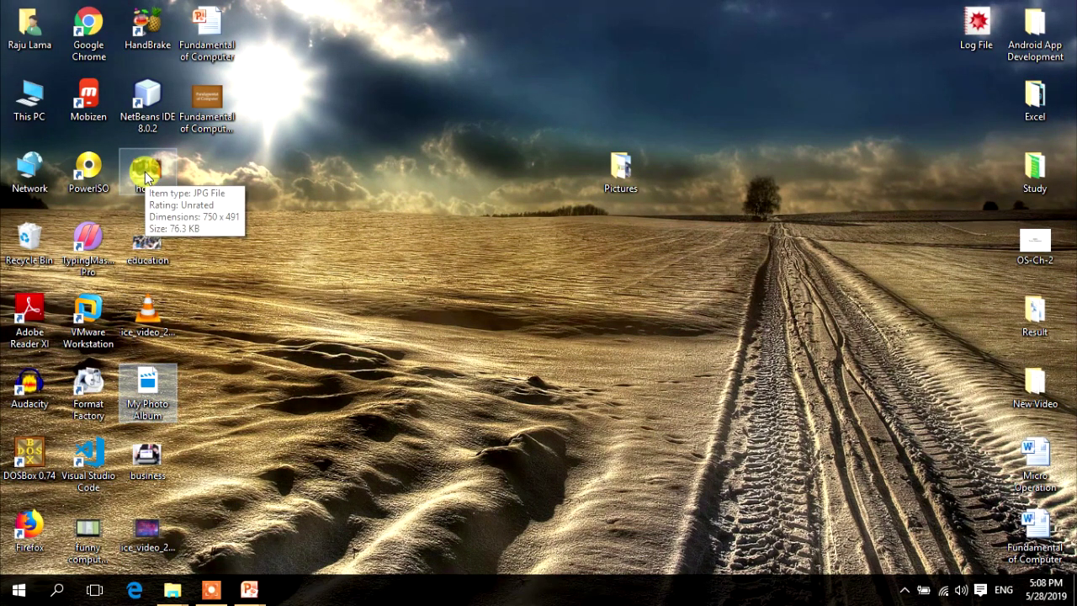
mouse_move(620, 343)
mouse_down()
mouse_move(747, 192)
mouse_move(683, 165)
mouse_up()
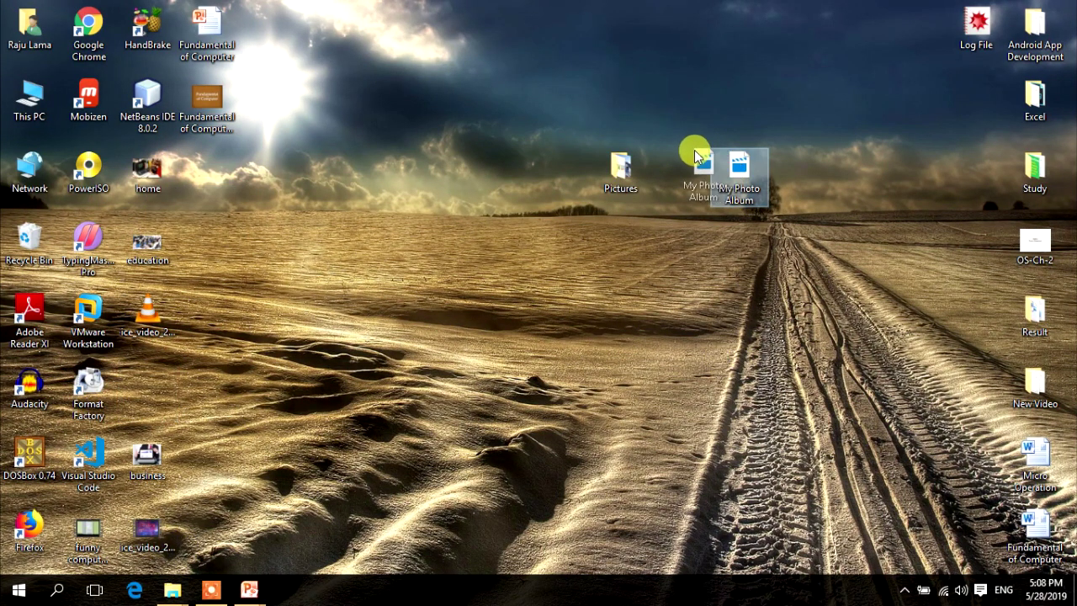
Restore the Presentation2 window from the taskbar while the video renders.
mouse_move(243, 587)
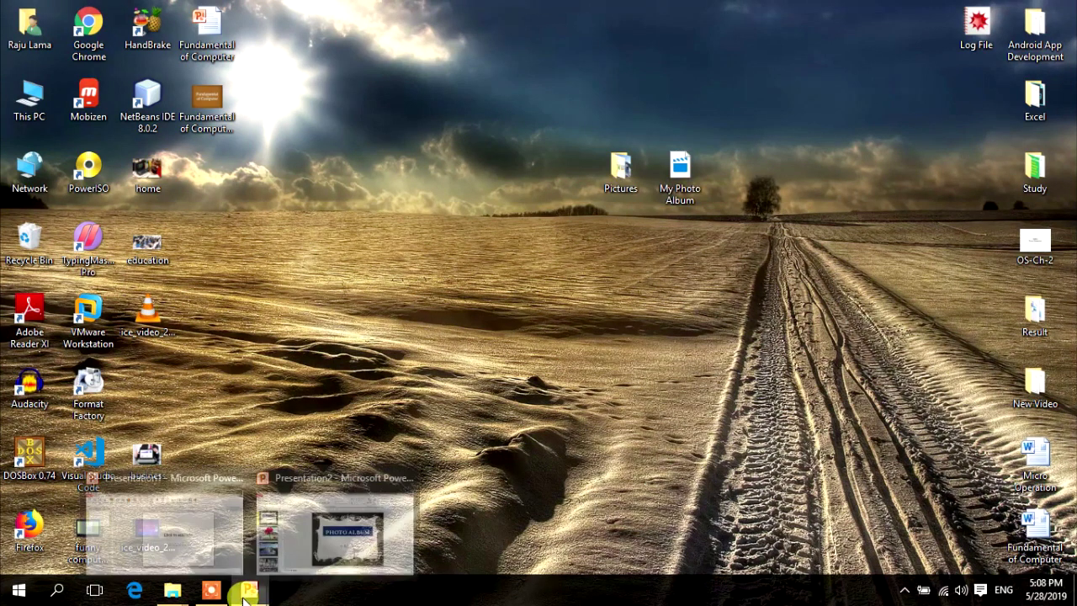
click(328, 530)
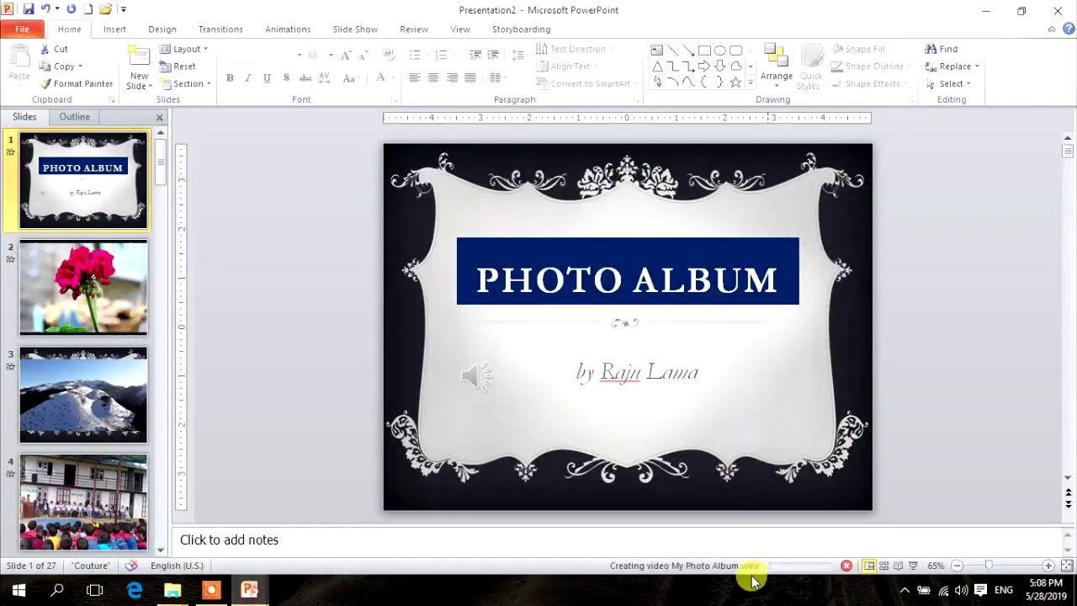